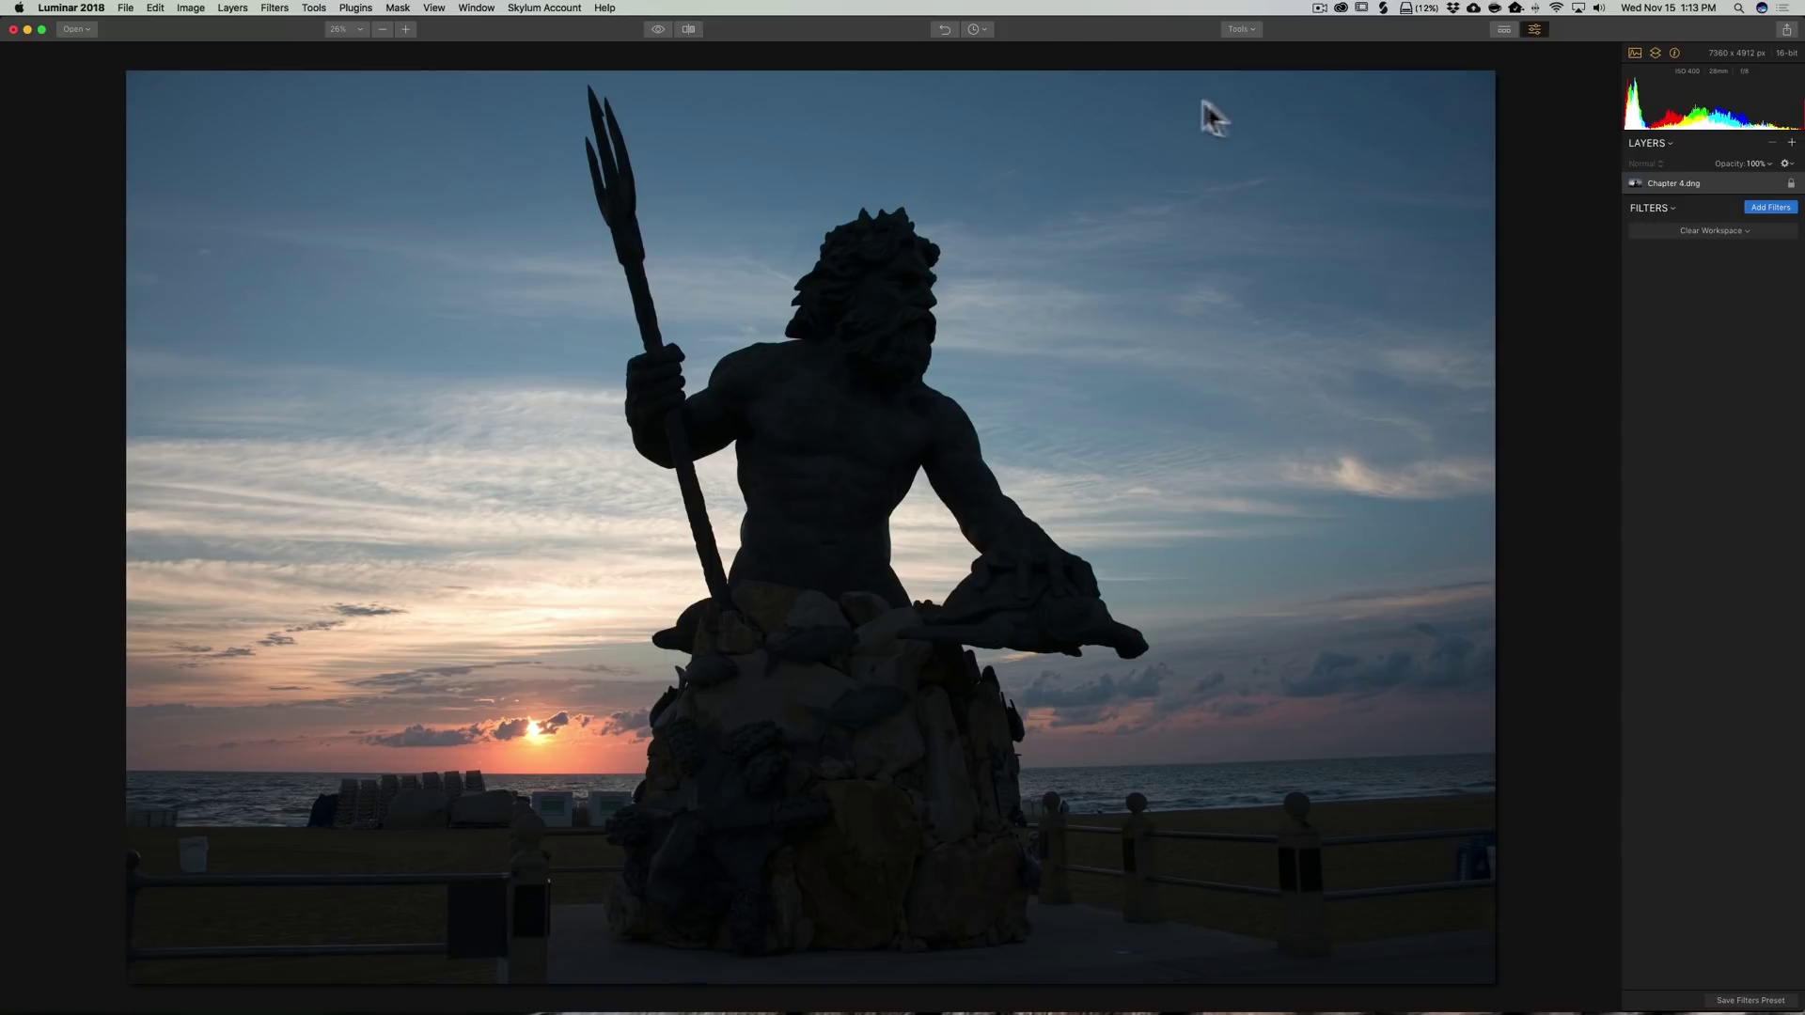
Load the Landscape workspace and review its RAW Develop, Accent AI, Dehaze and Golden Hour filters.
left_click(1713, 230)
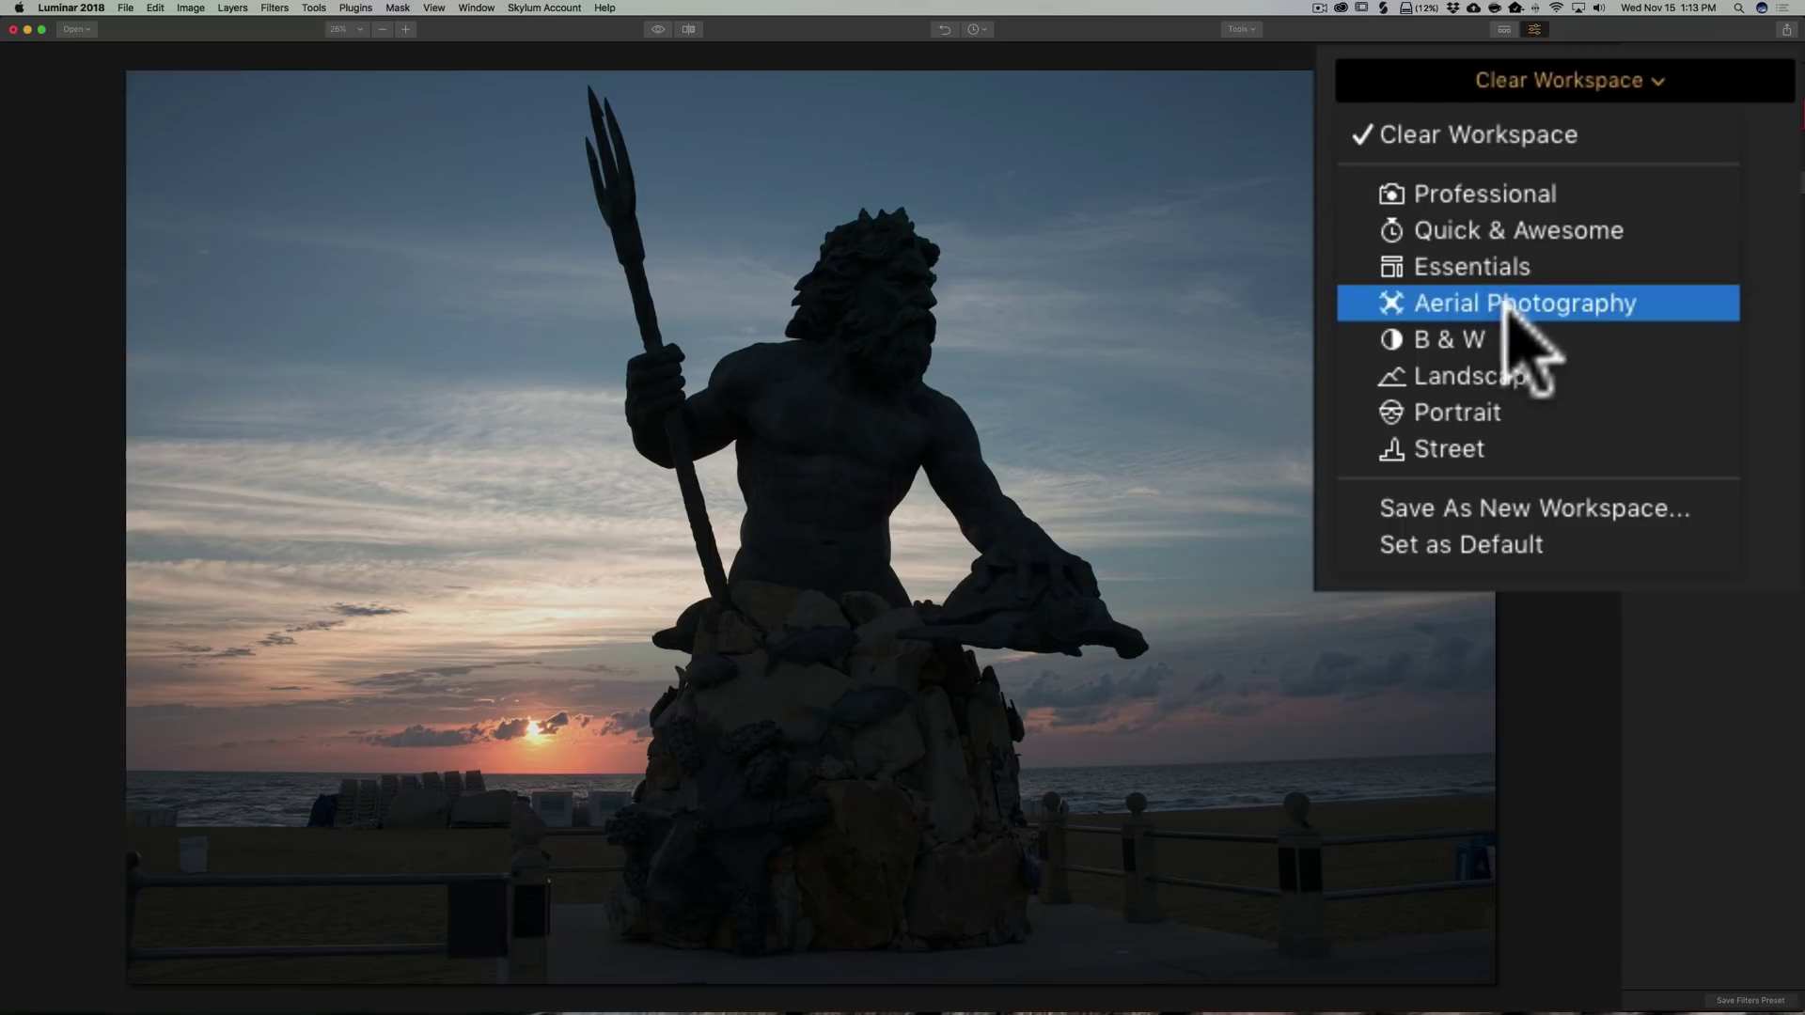
left_click(1539, 374)
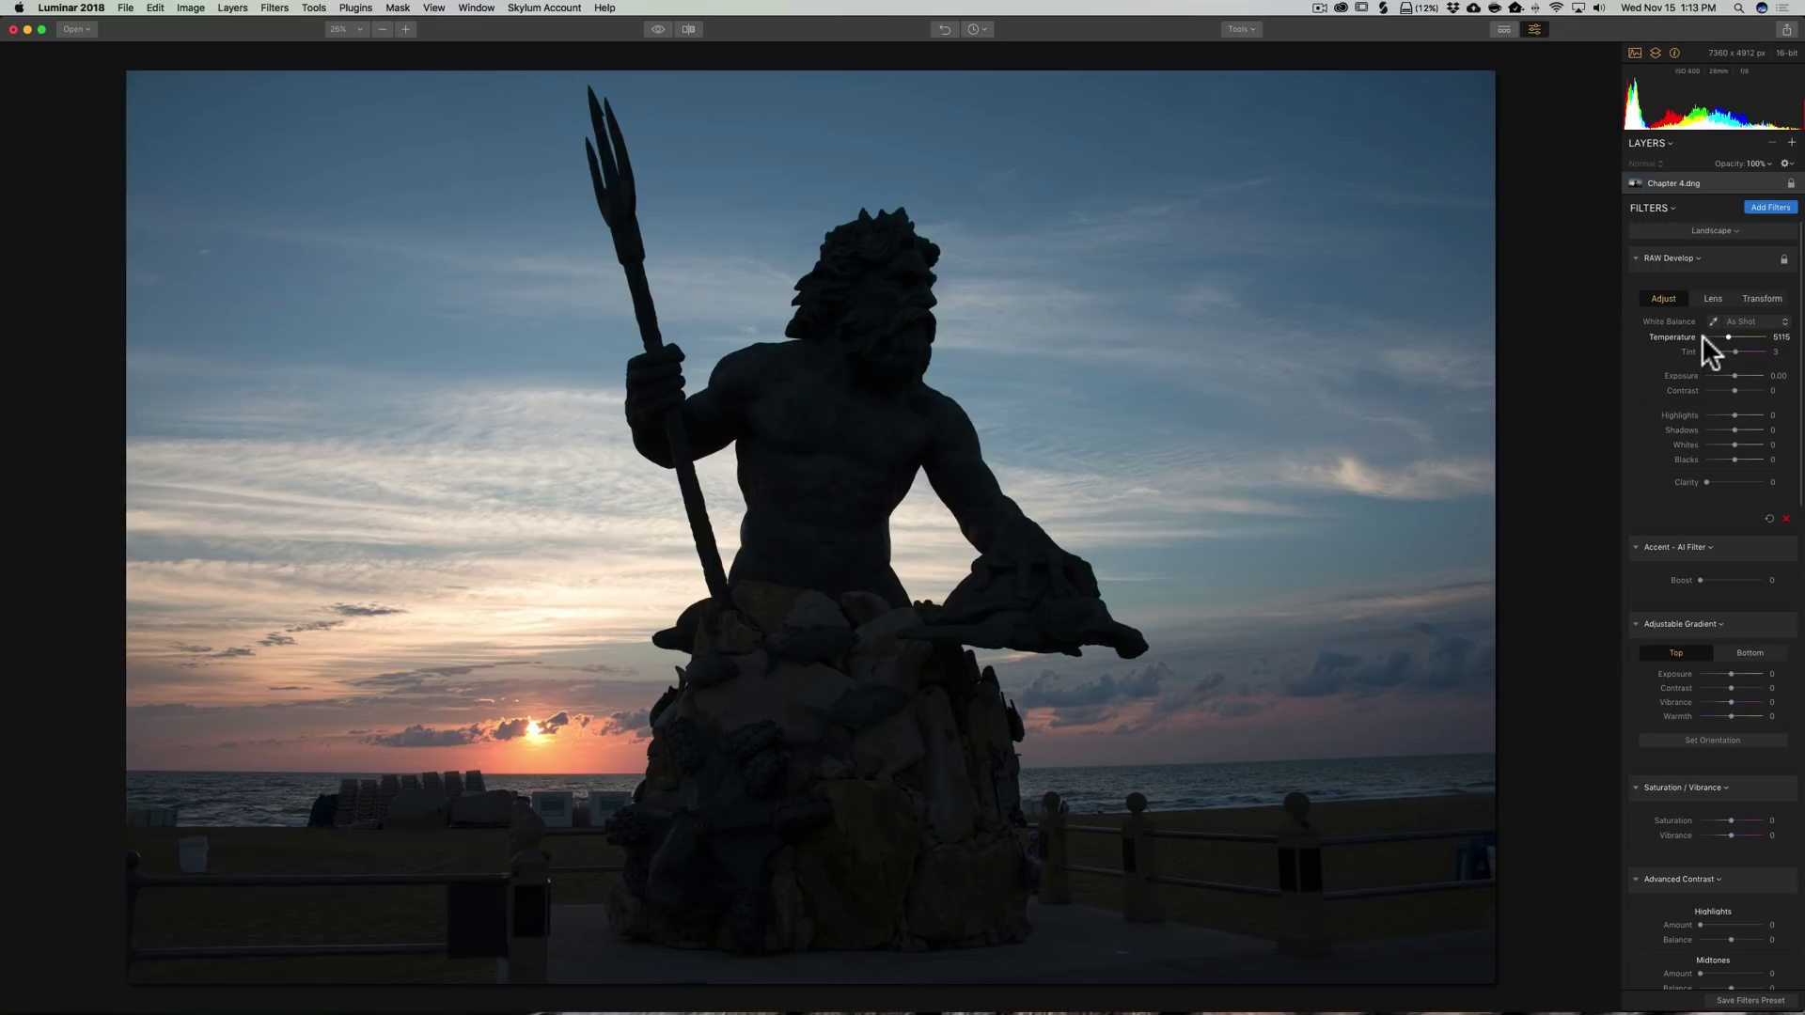
scroll(1702, 335, "down", 10)
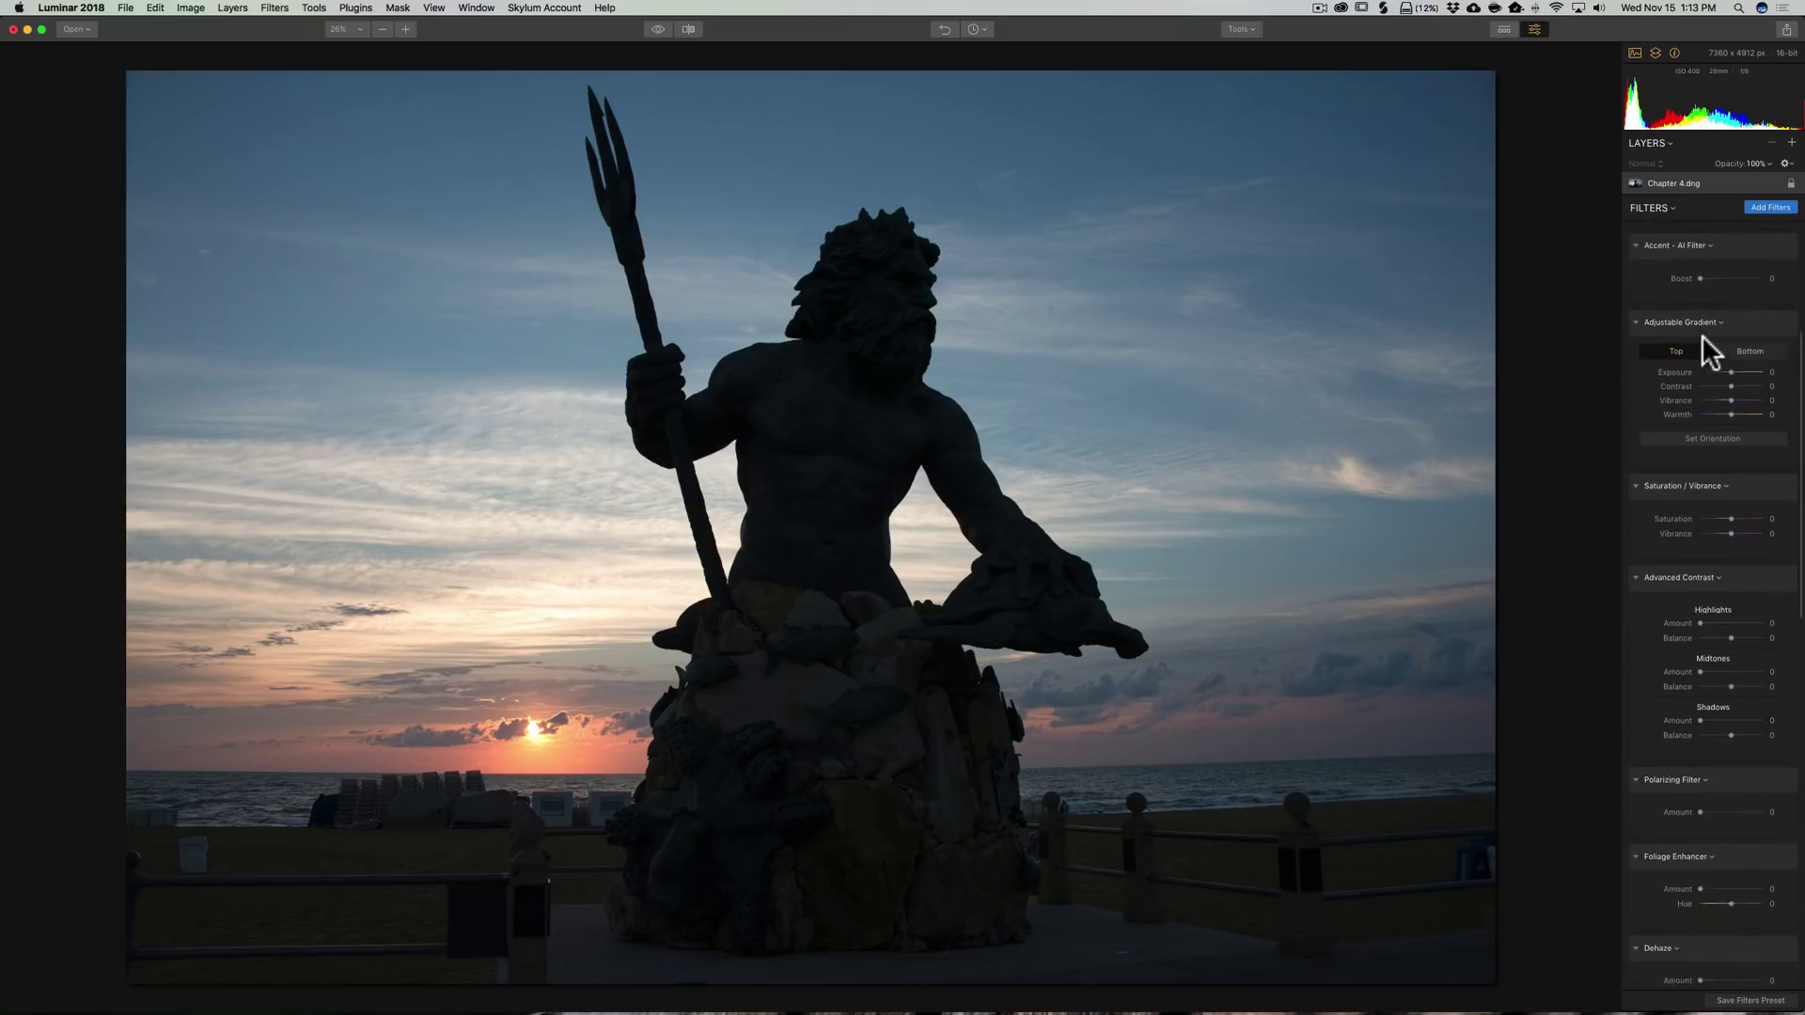
scroll(1701, 335, "down", 4)
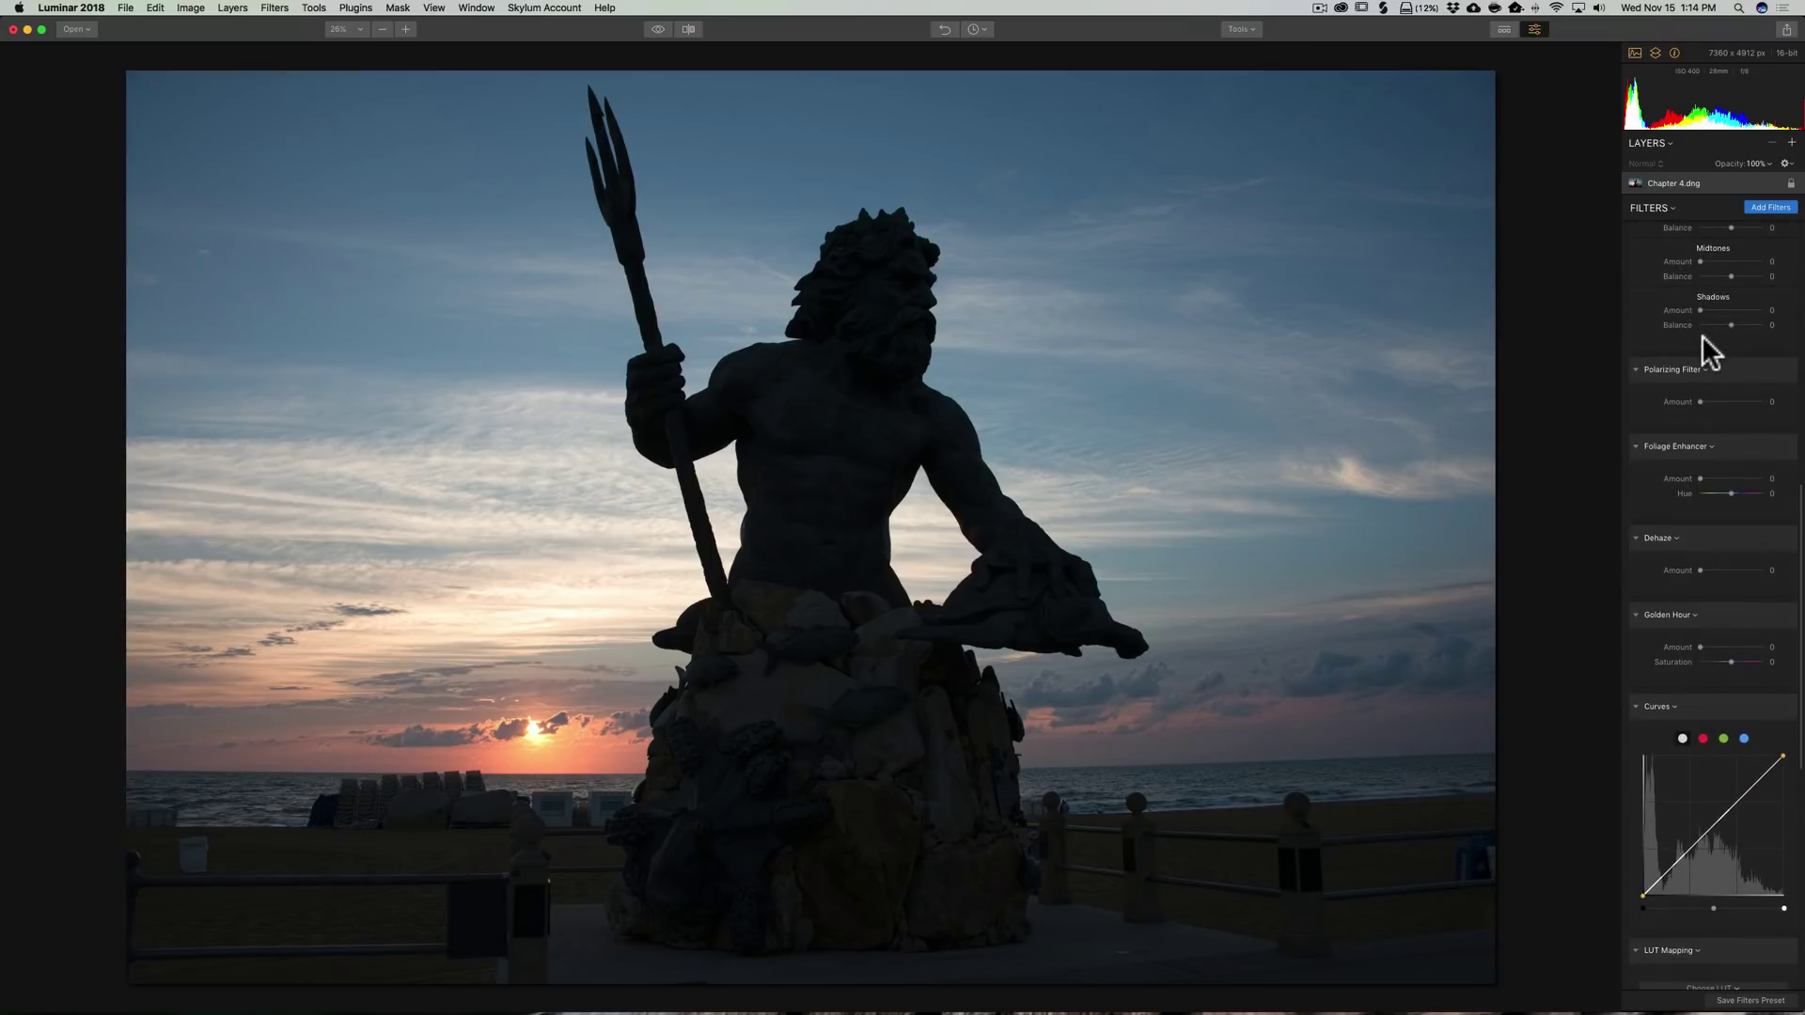
scroll(1701, 335, "up", 10)
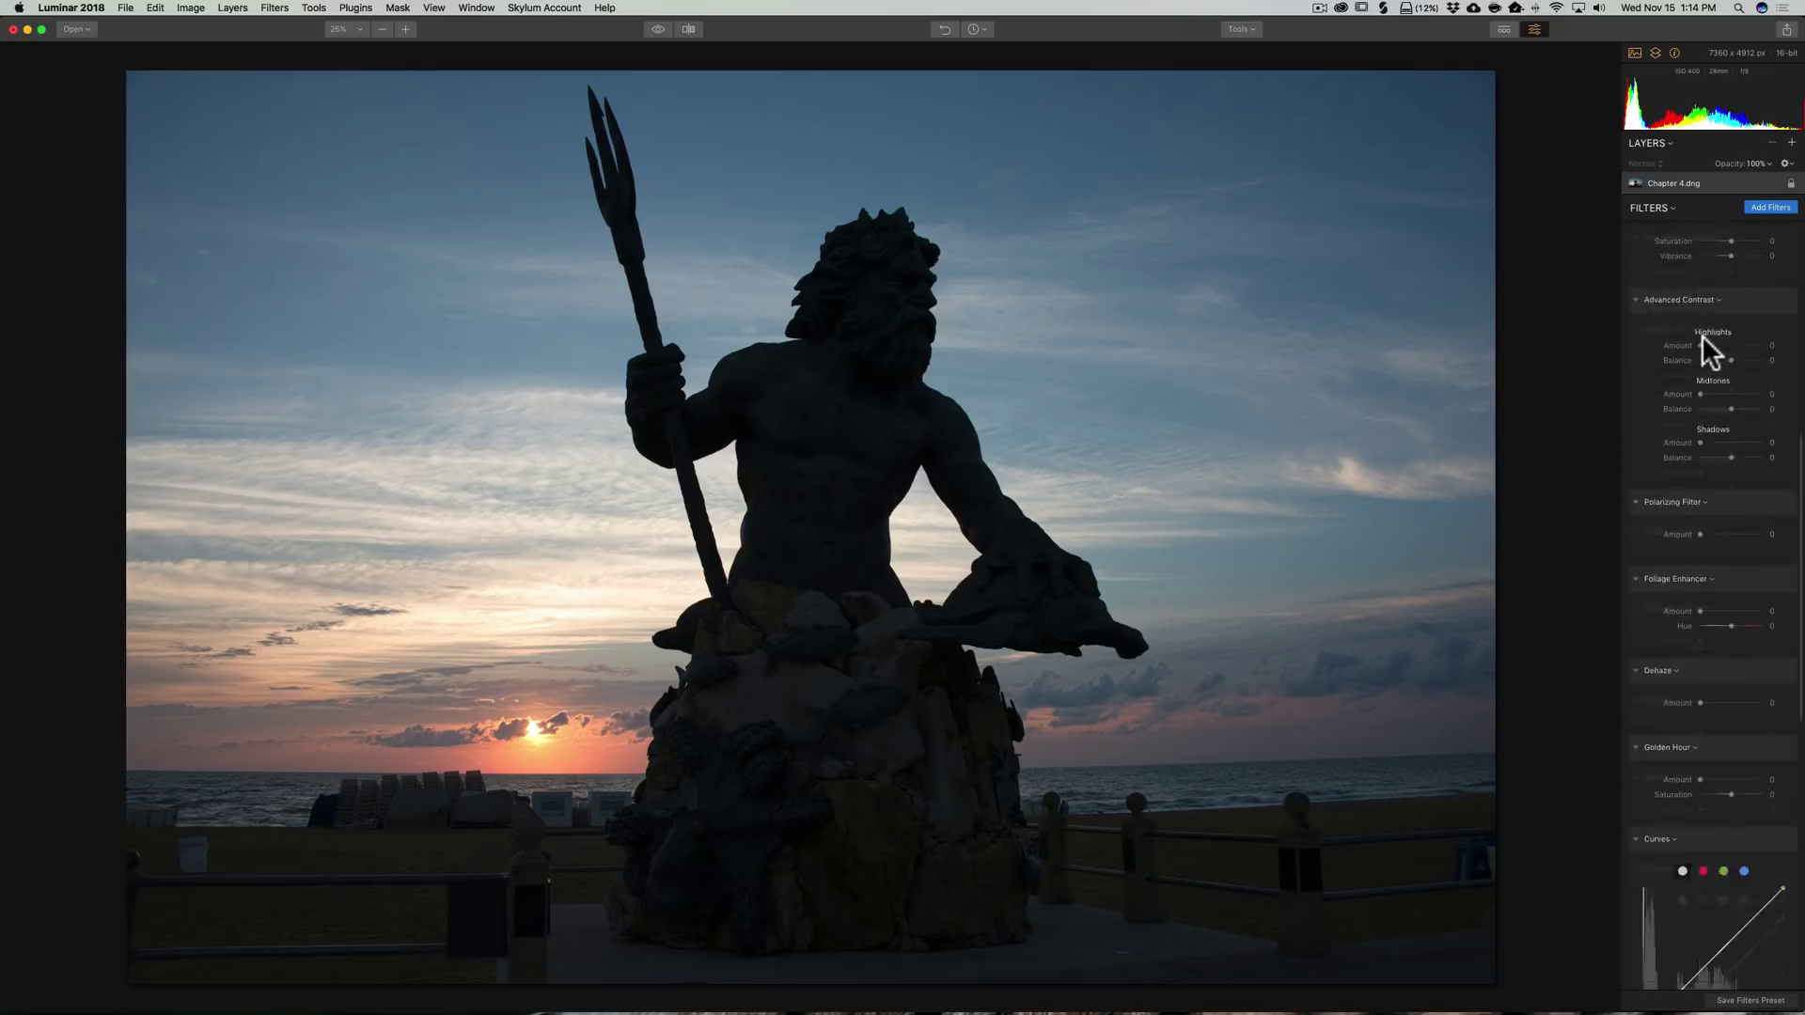
scroll(1702, 334, "up", 4)
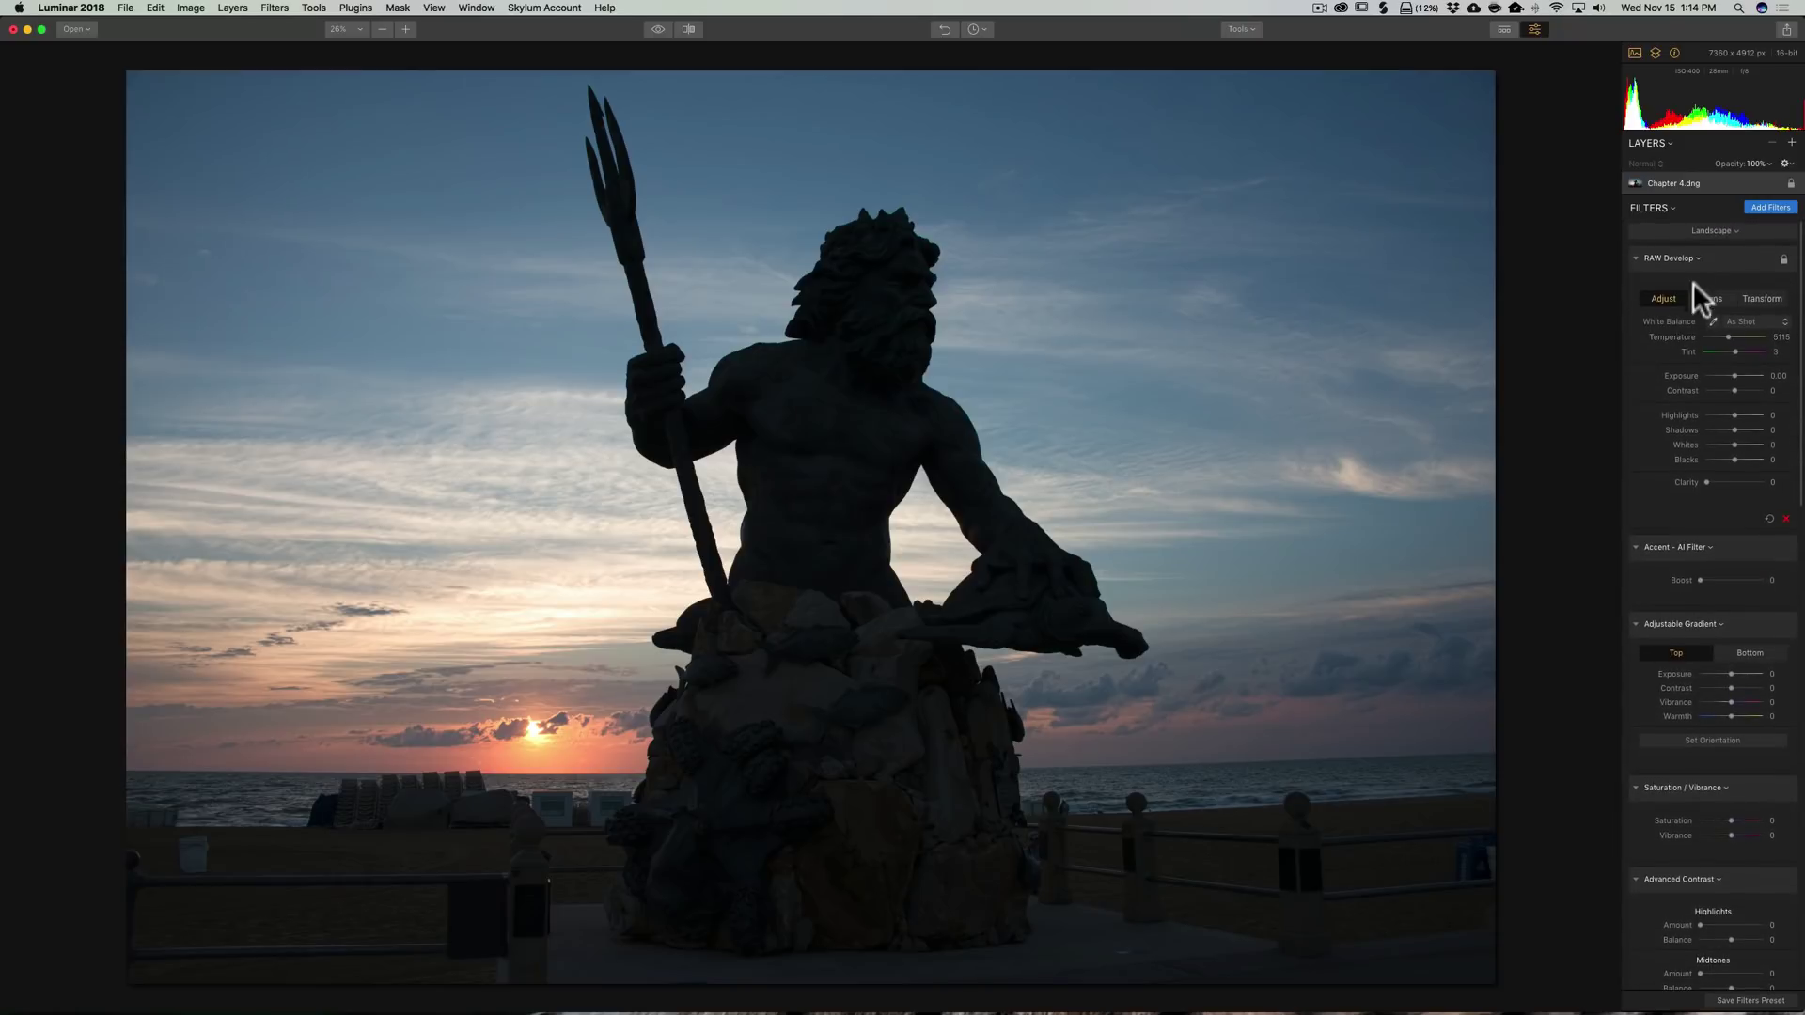
Clear the workspace, preview the Aerial Photography filter set, then return to Clear Workspace.
left_click(1713, 225)
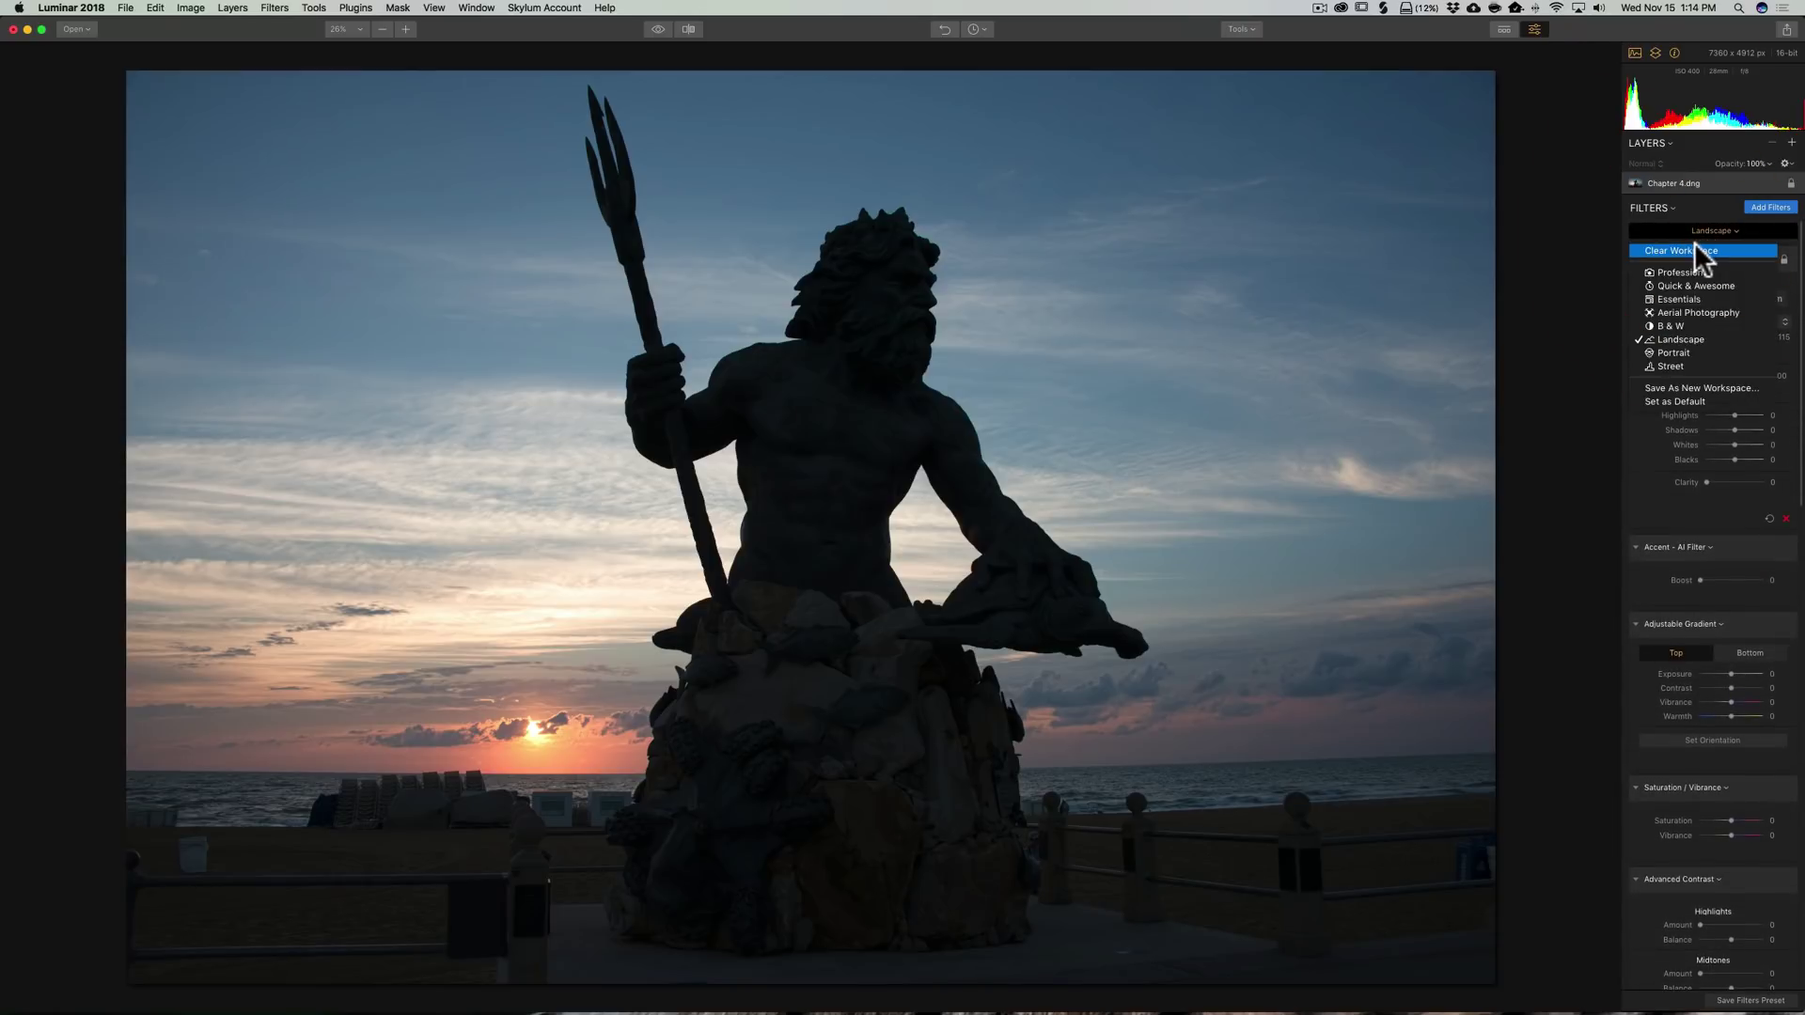
left_click(1694, 241)
left_click(1725, 230)
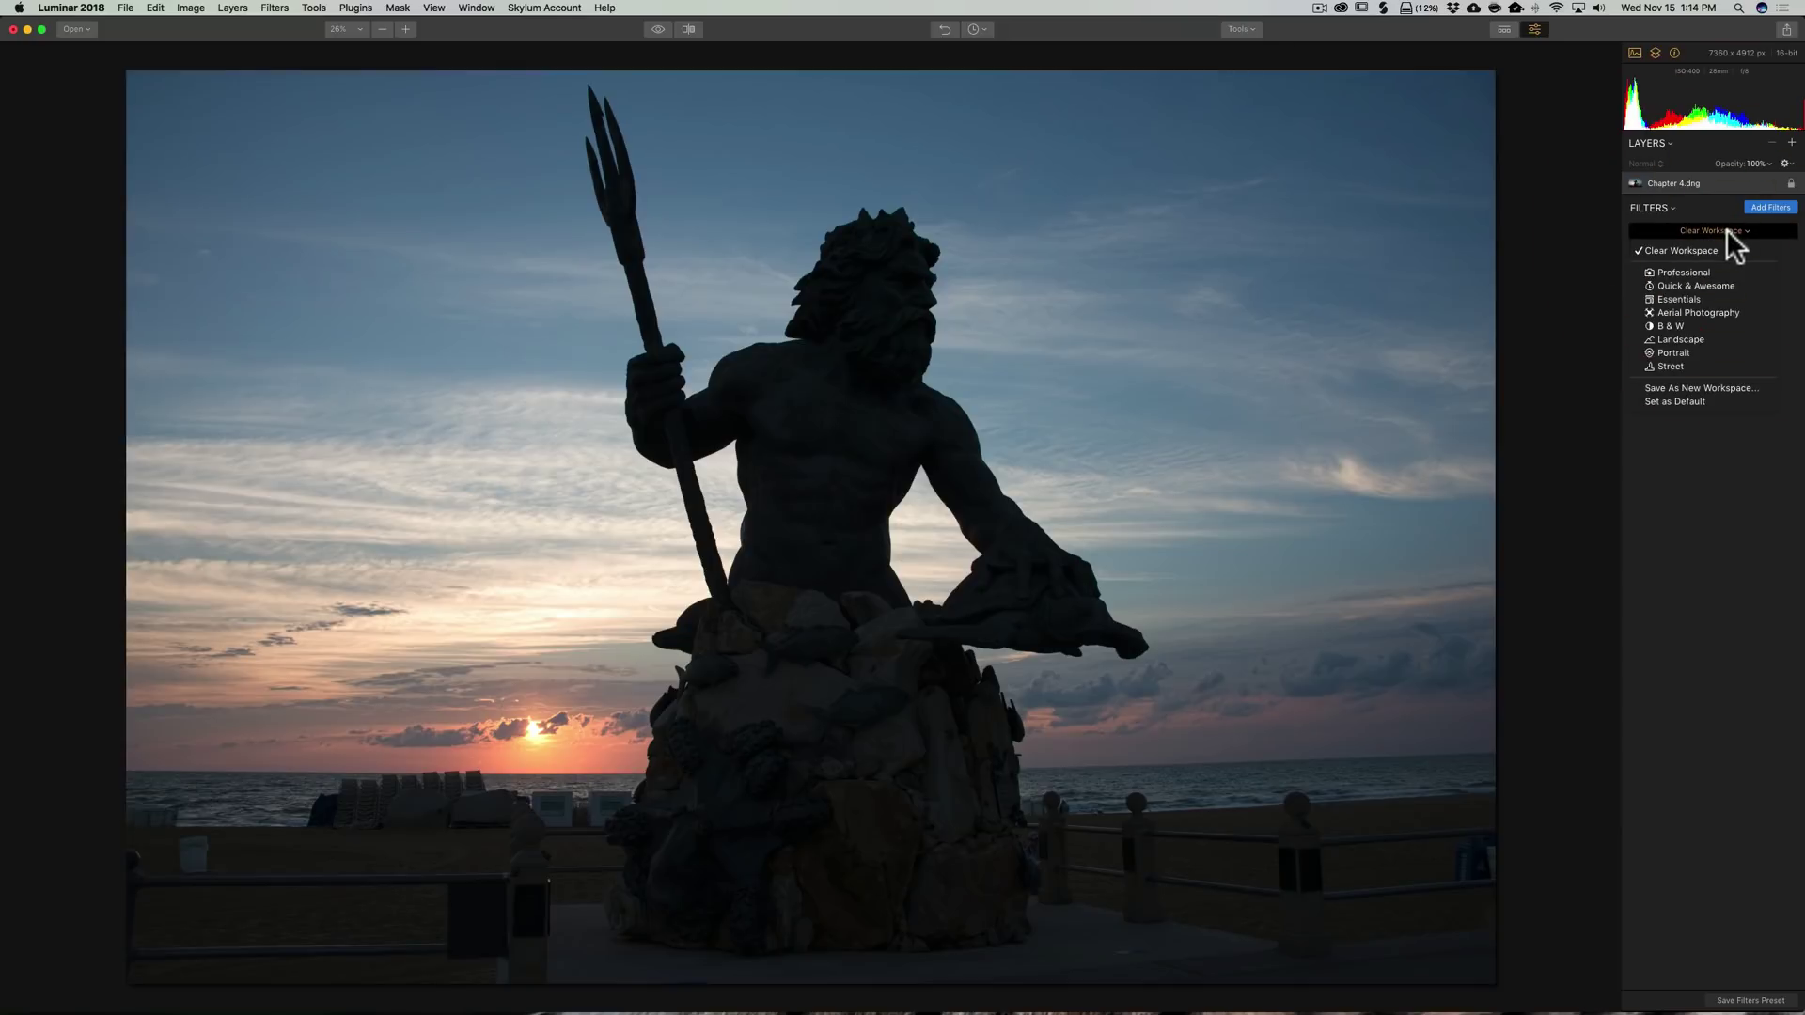
left_click(1692, 312)
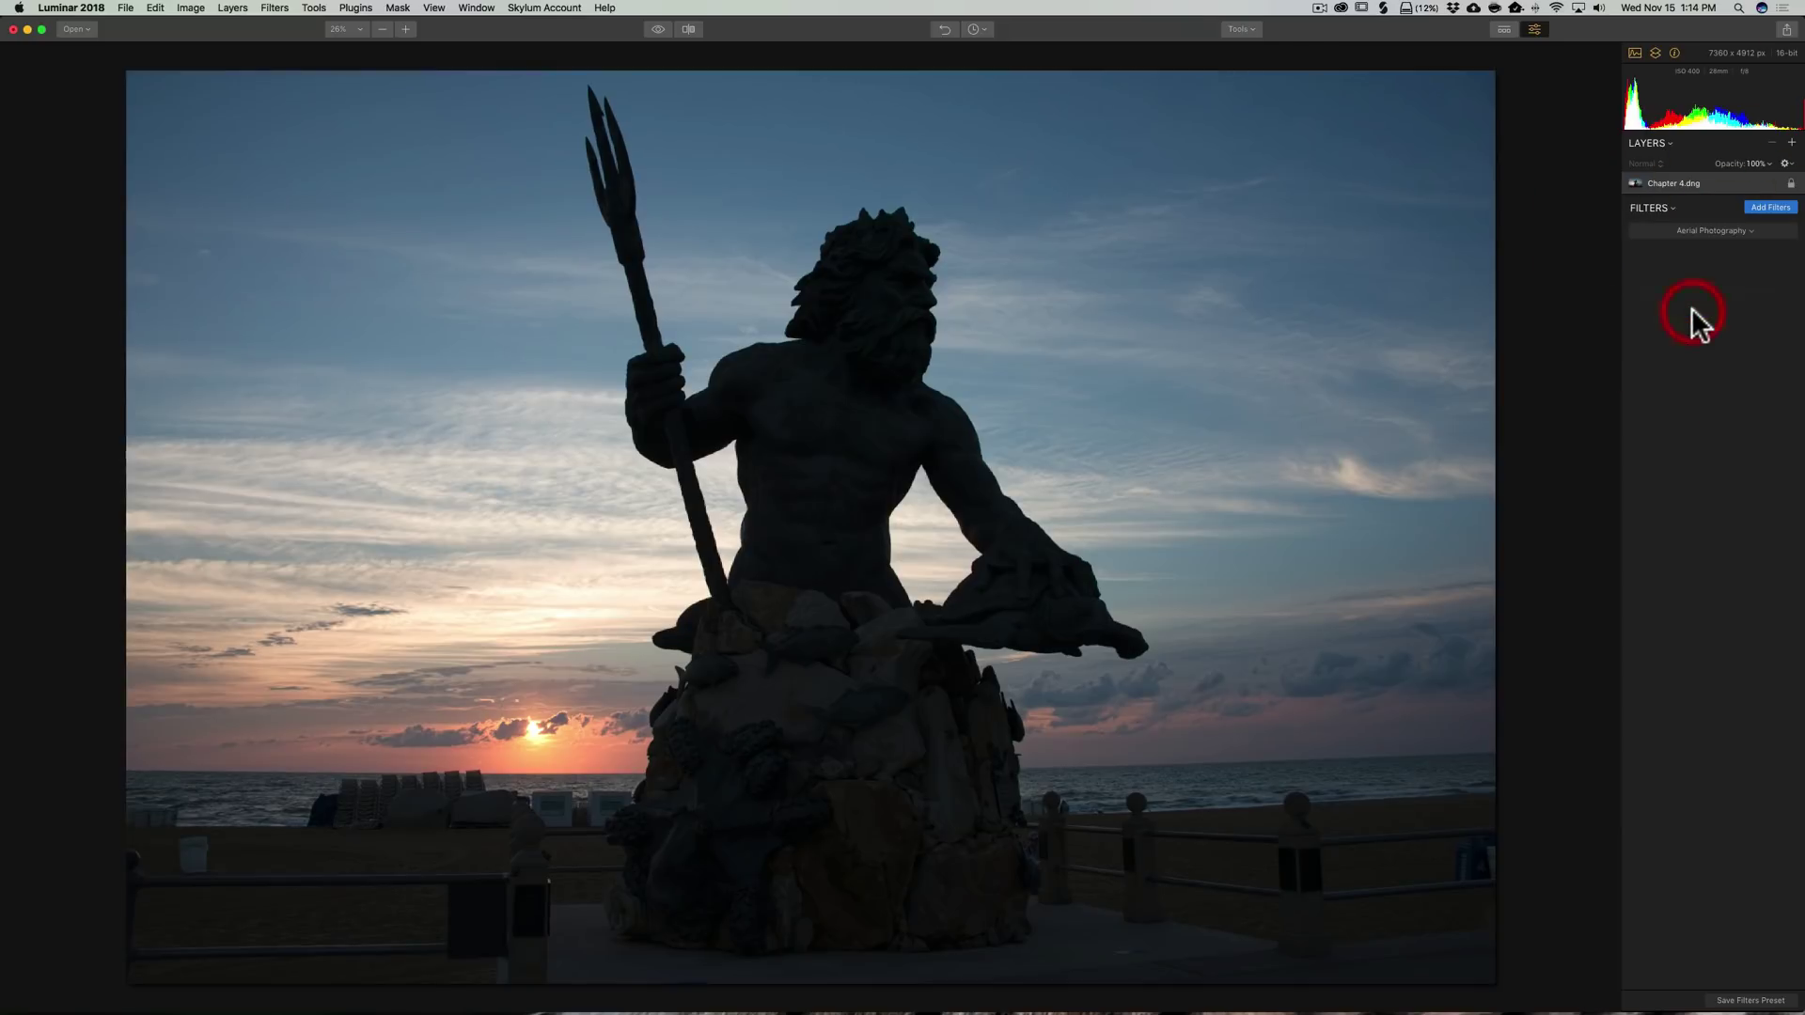
scroll(1718, 380, "down", 5)
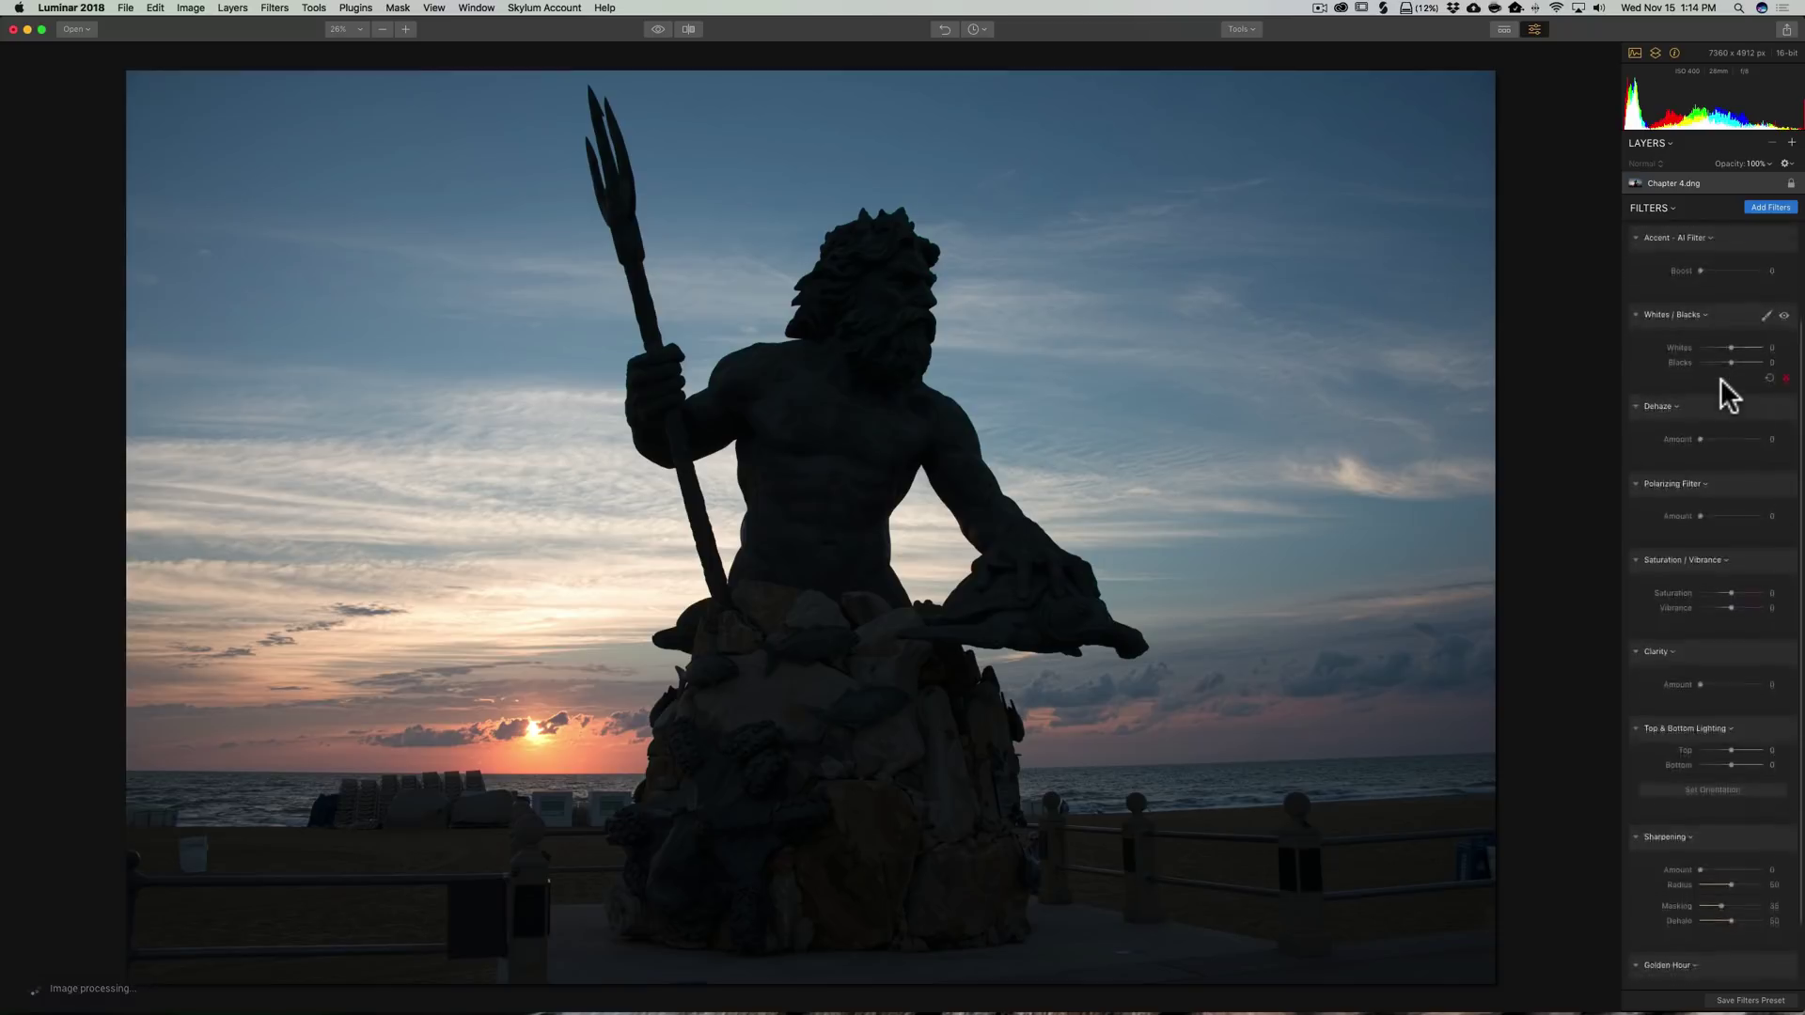
scroll(1719, 376, "up", 3)
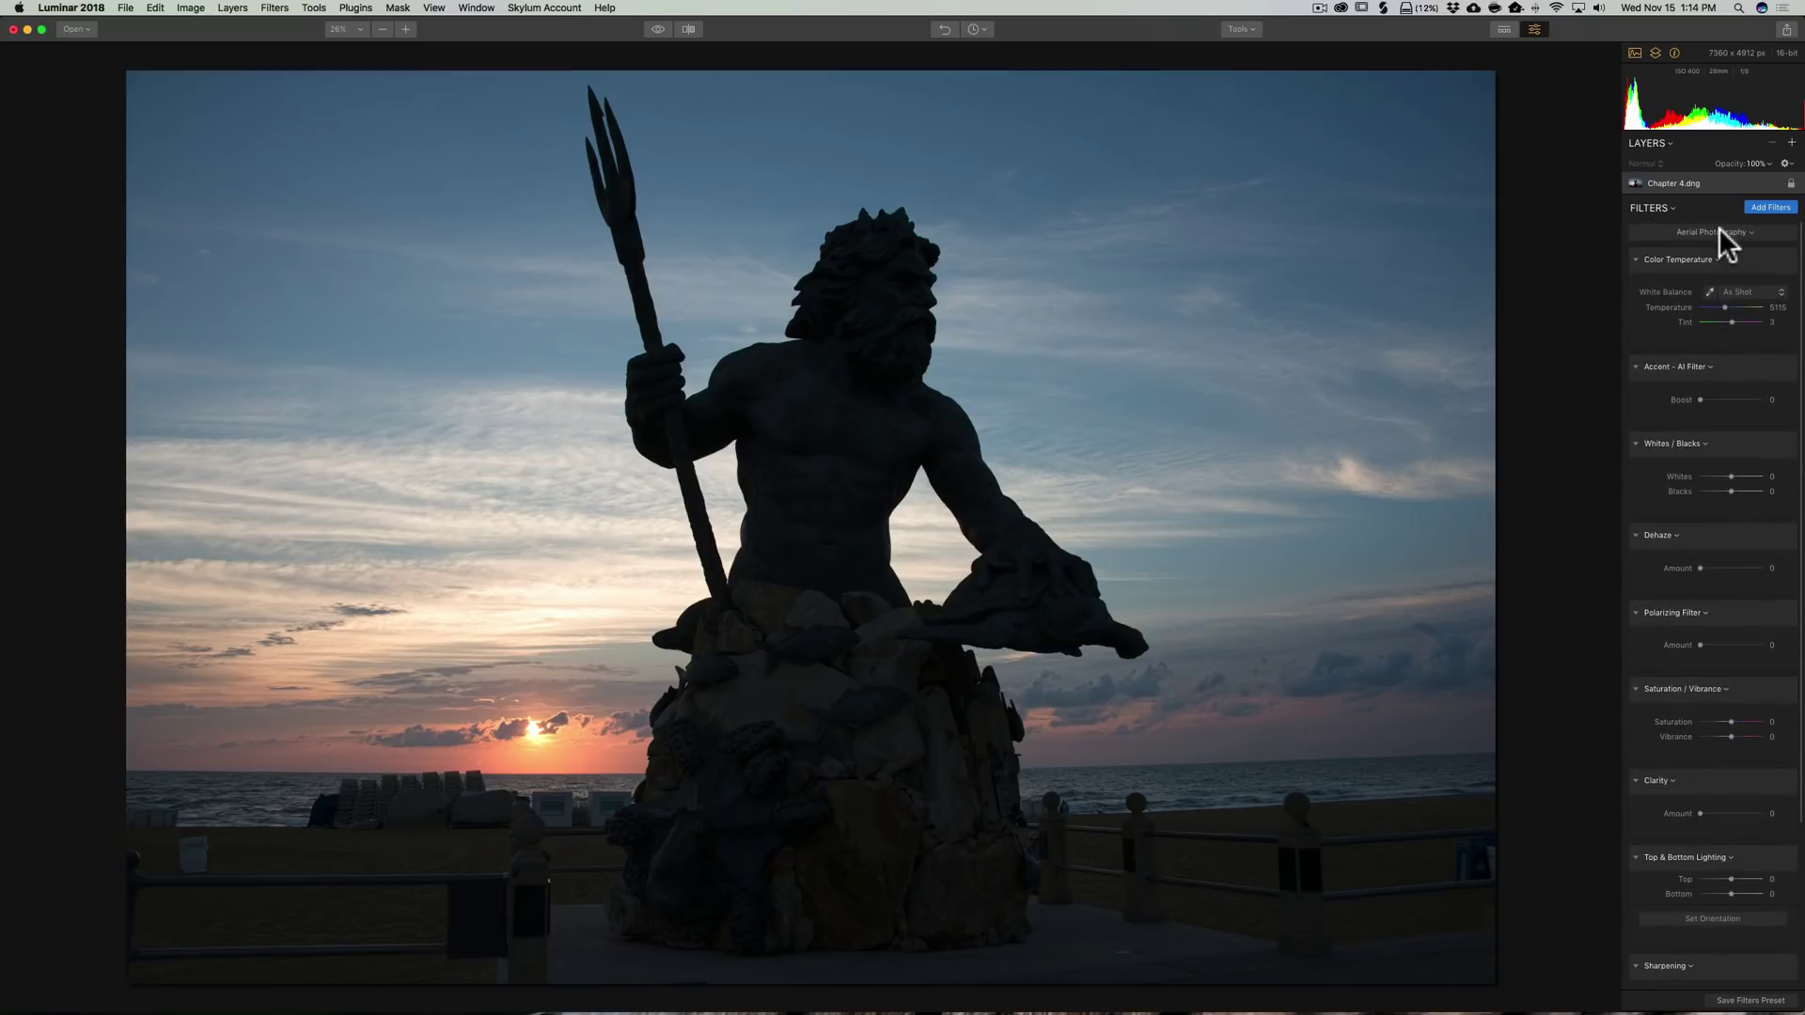
left_click(1719, 230)
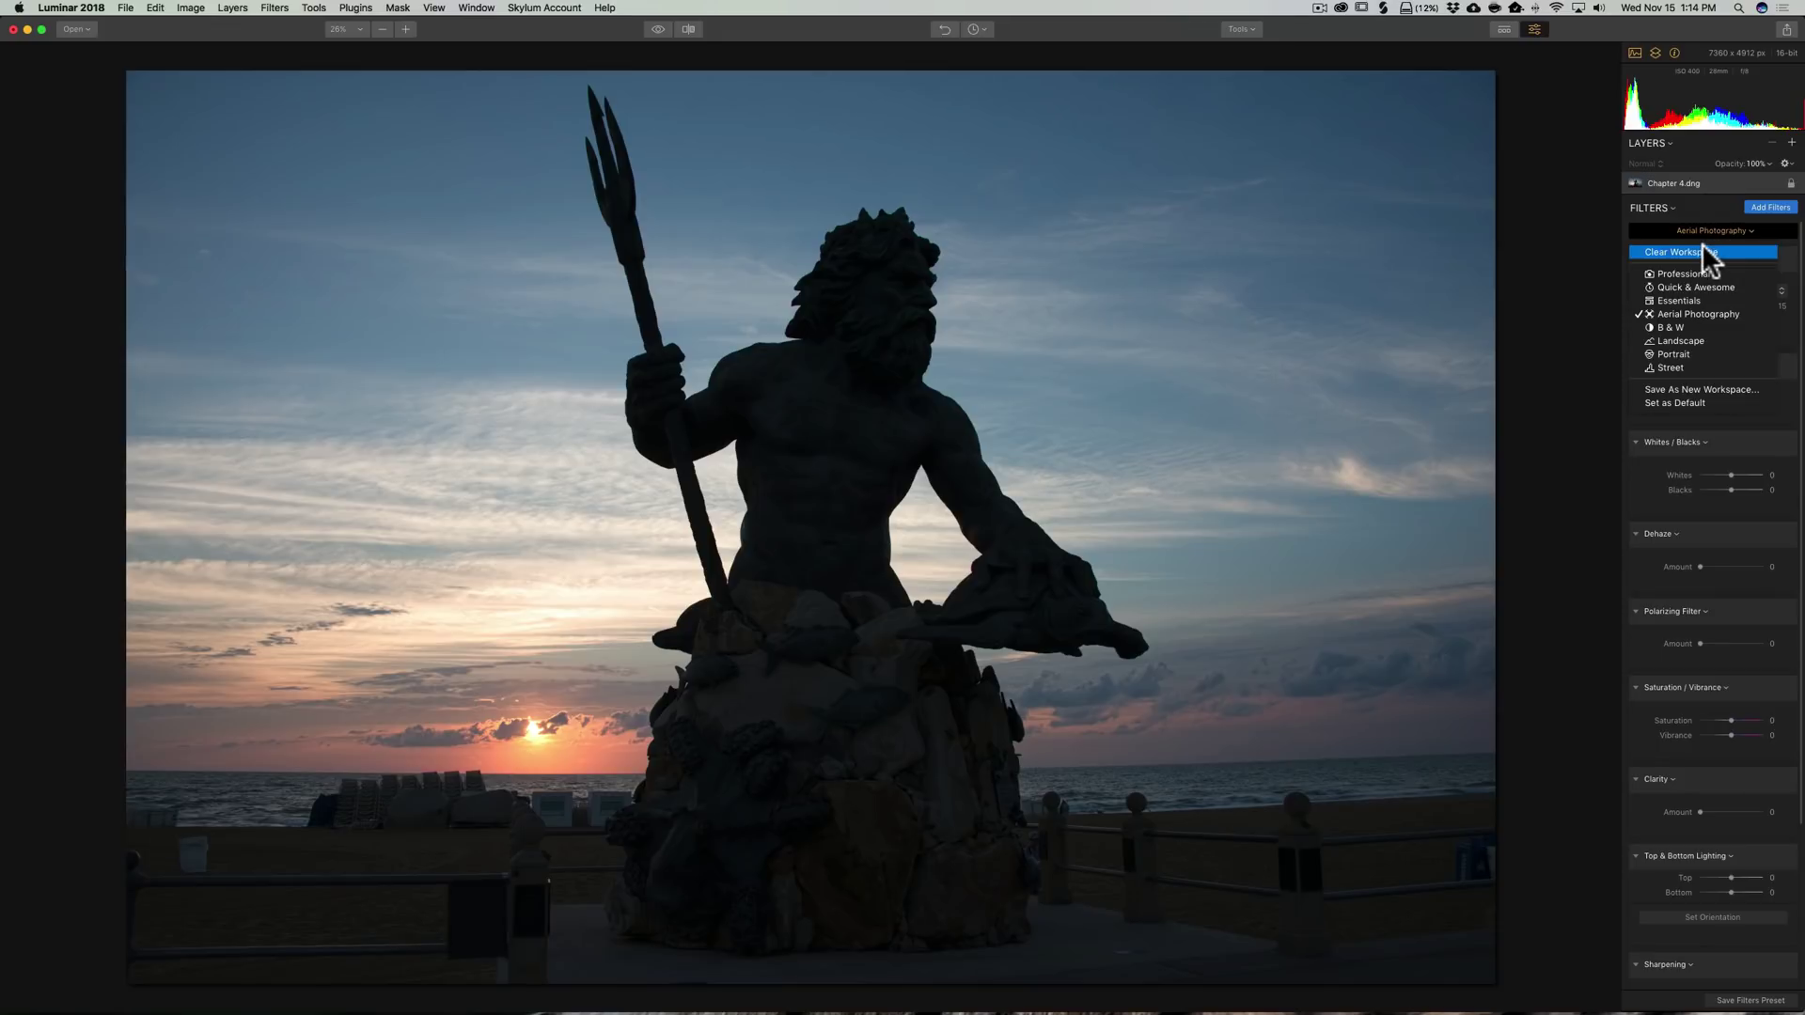
left_click(1702, 246)
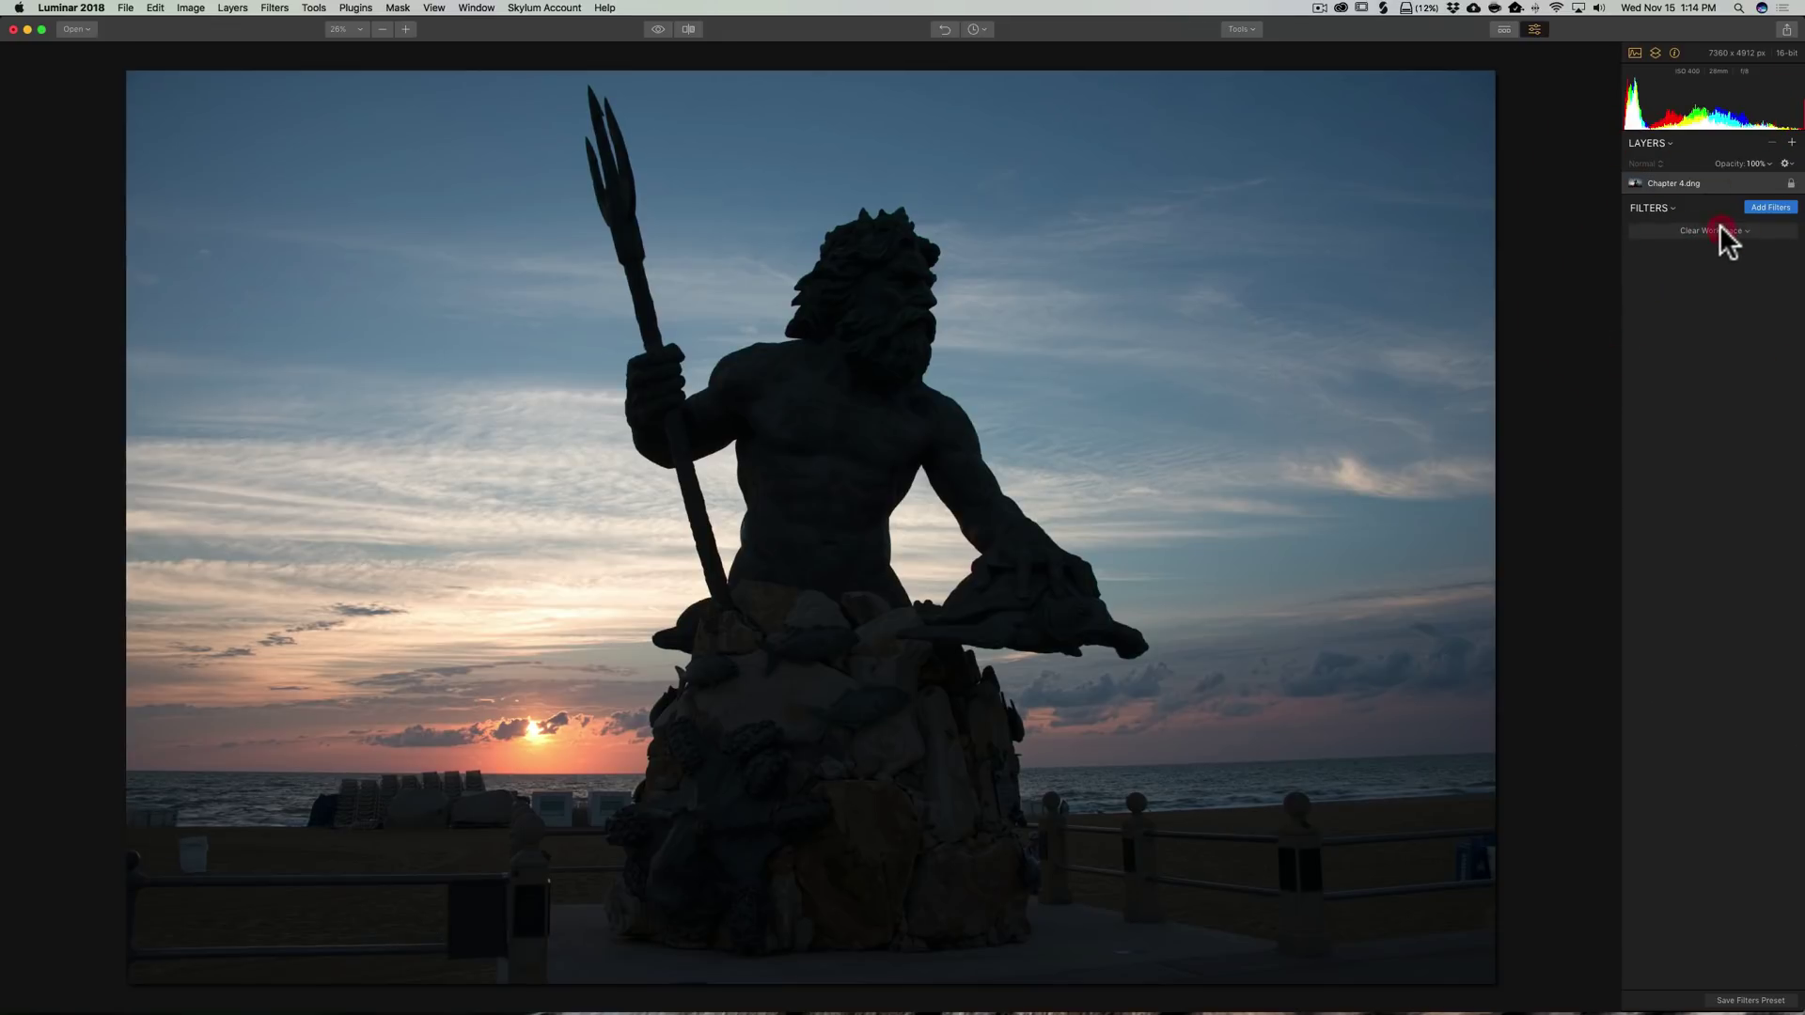
Open the workspace dropdown to pick the Professional workspace.
left_click(1718, 226)
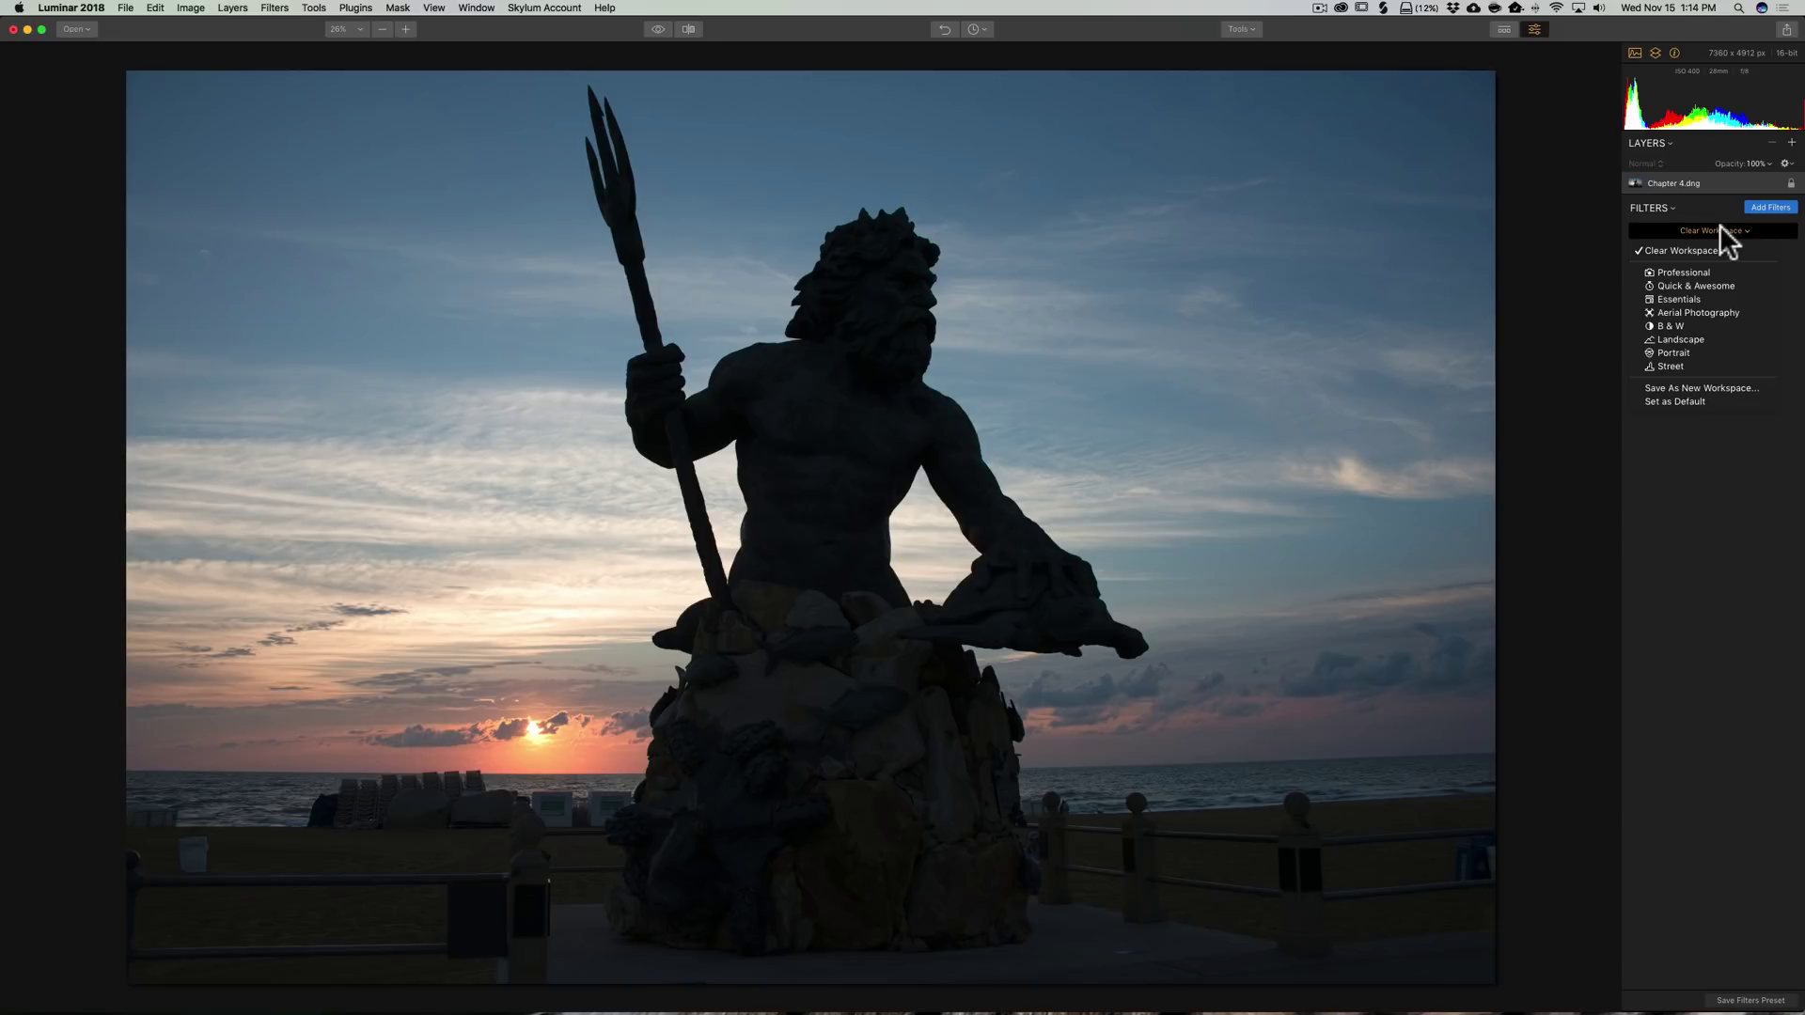
Load the Professional workspace and remove its Accent - AI Filter from the stack.
left_click(1689, 268)
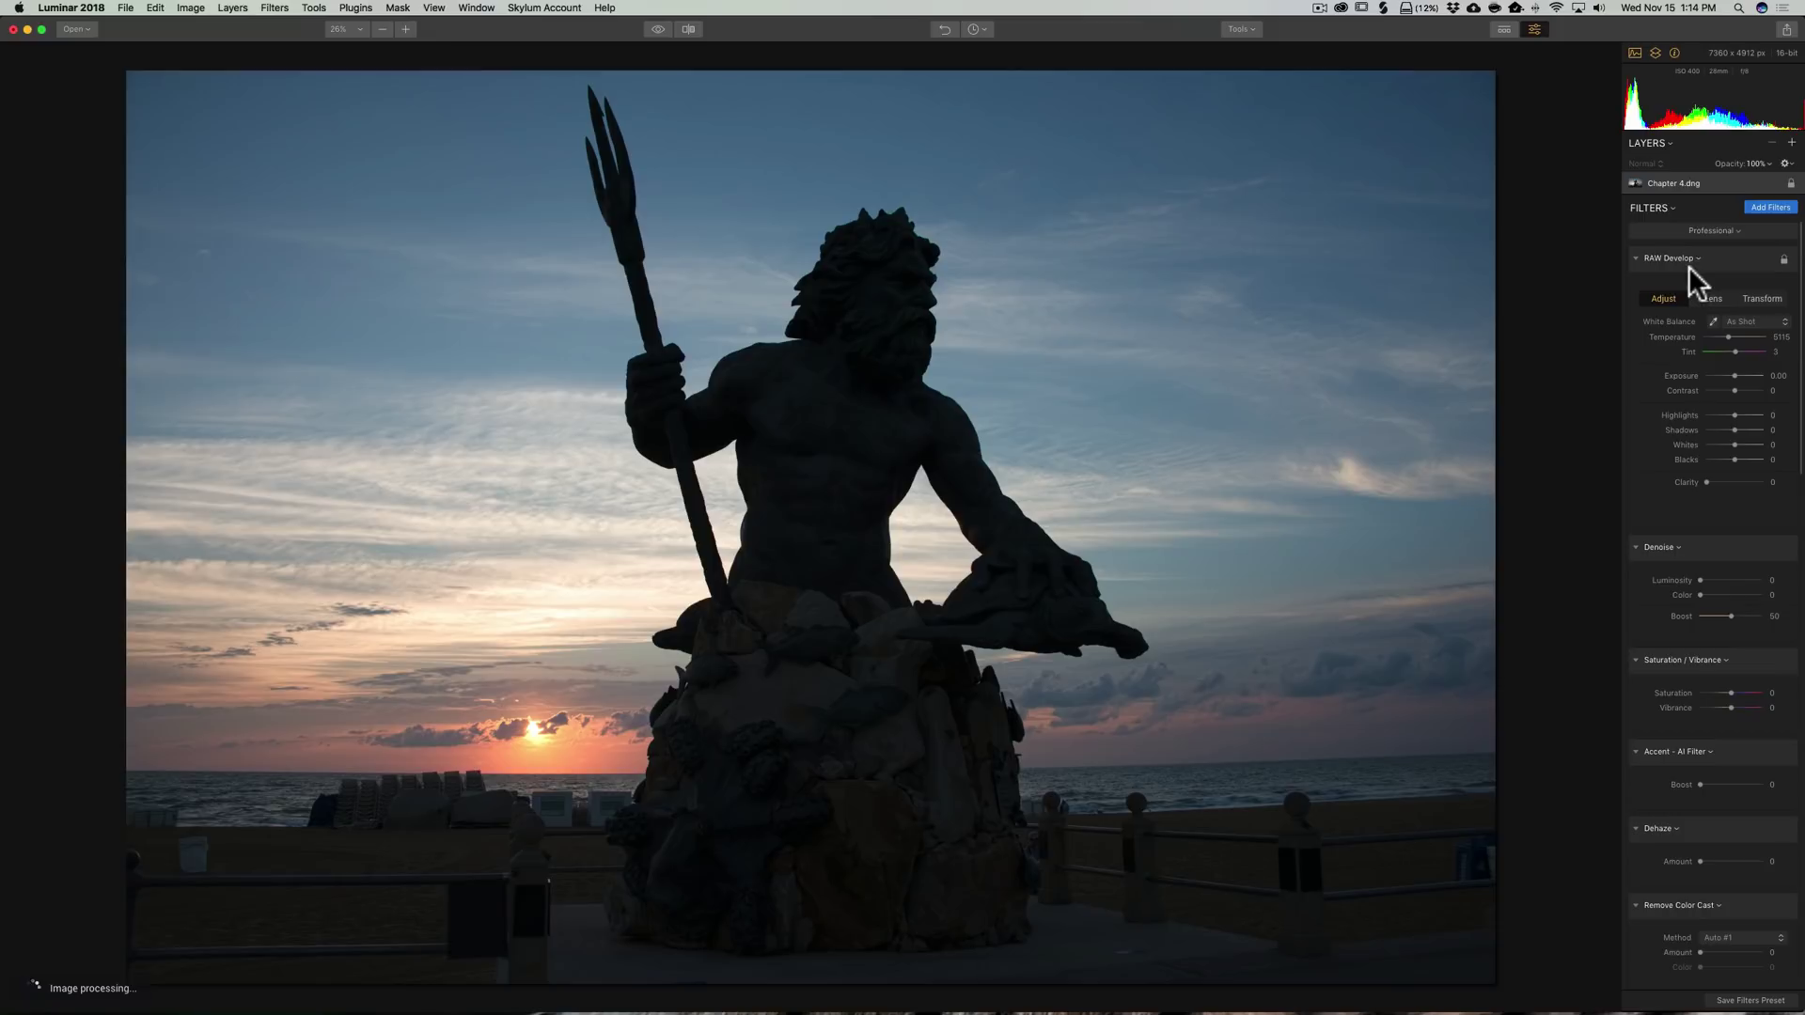
scroll(1720, 500, "down", 5)
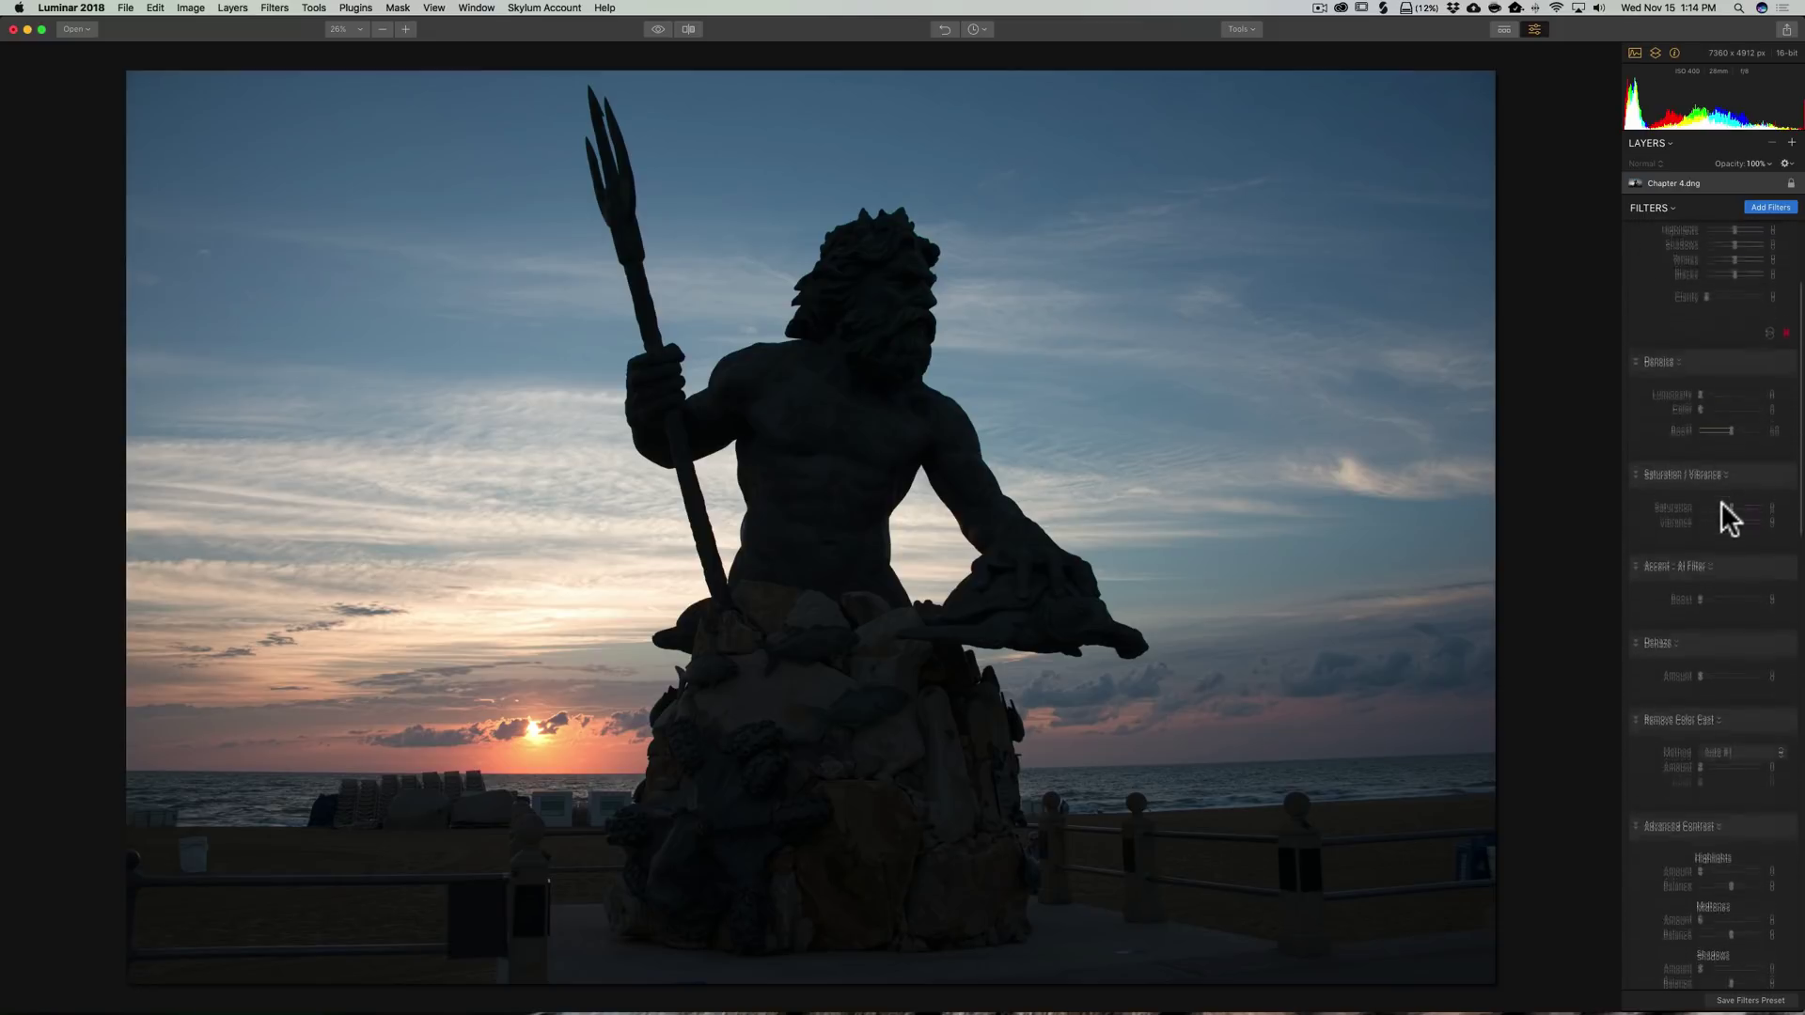
scroll(1723, 500, "down", 2)
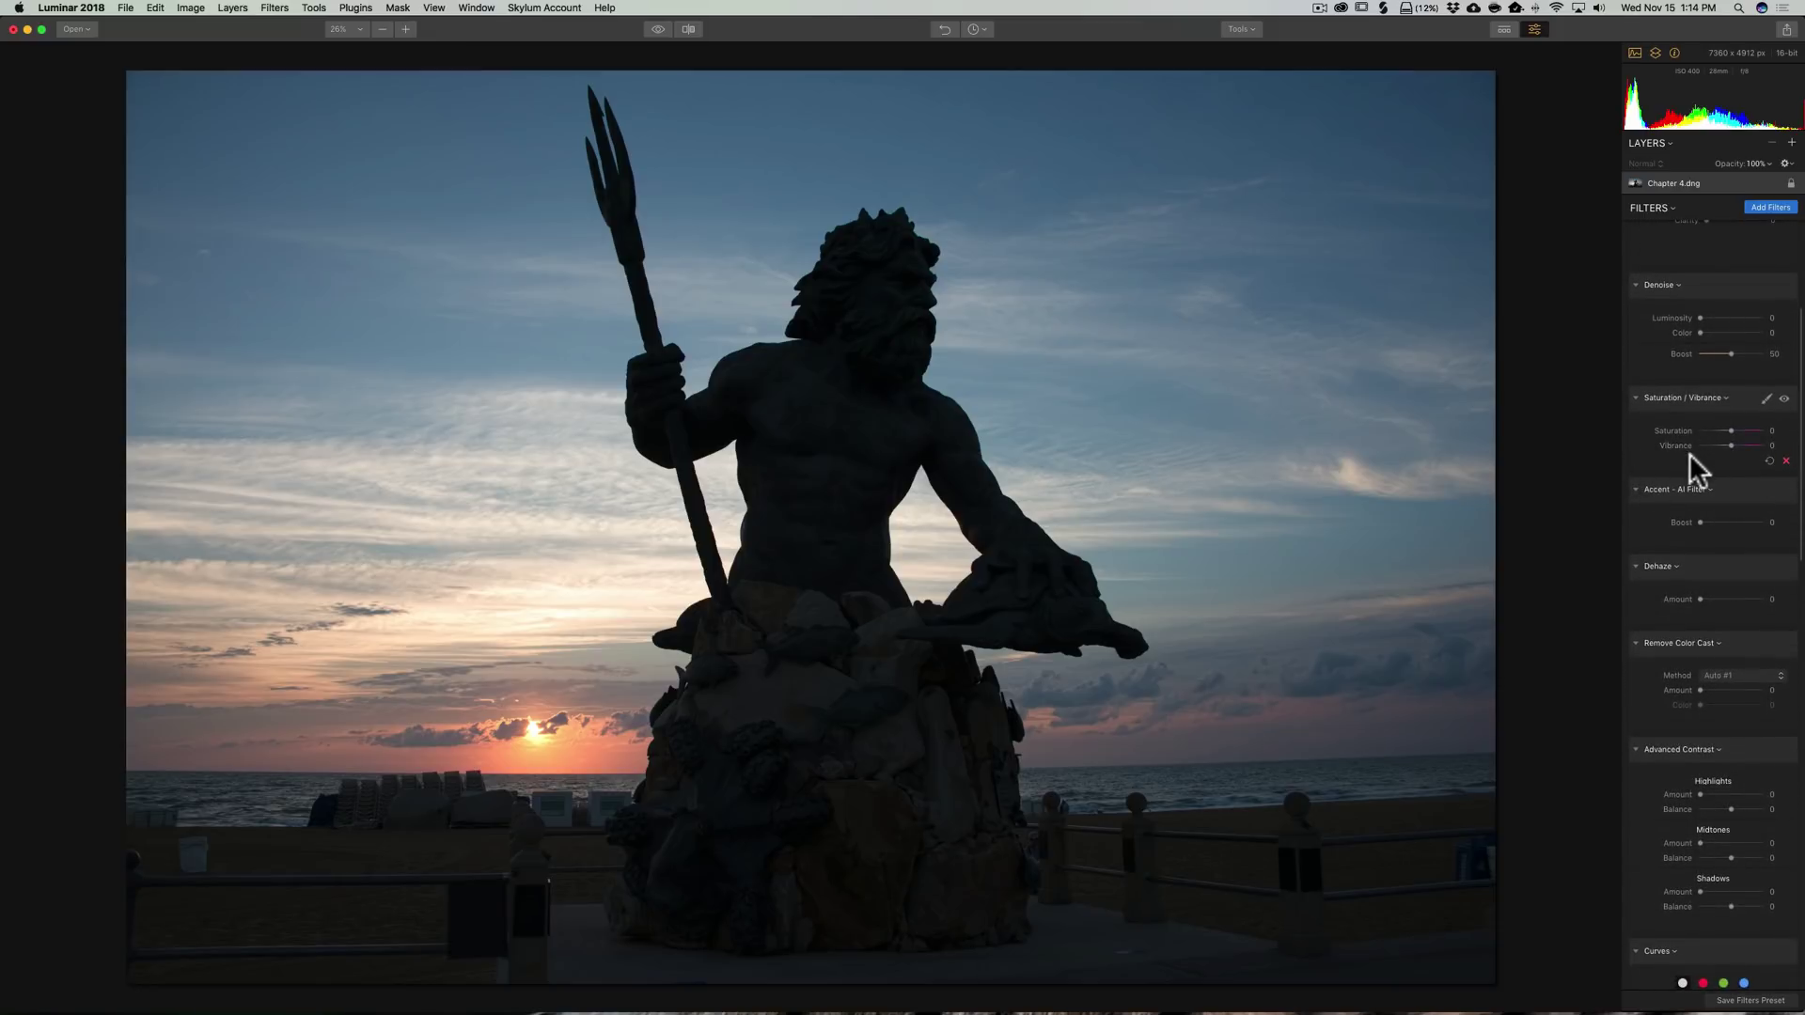
scroll(1694, 461, "down", 2)
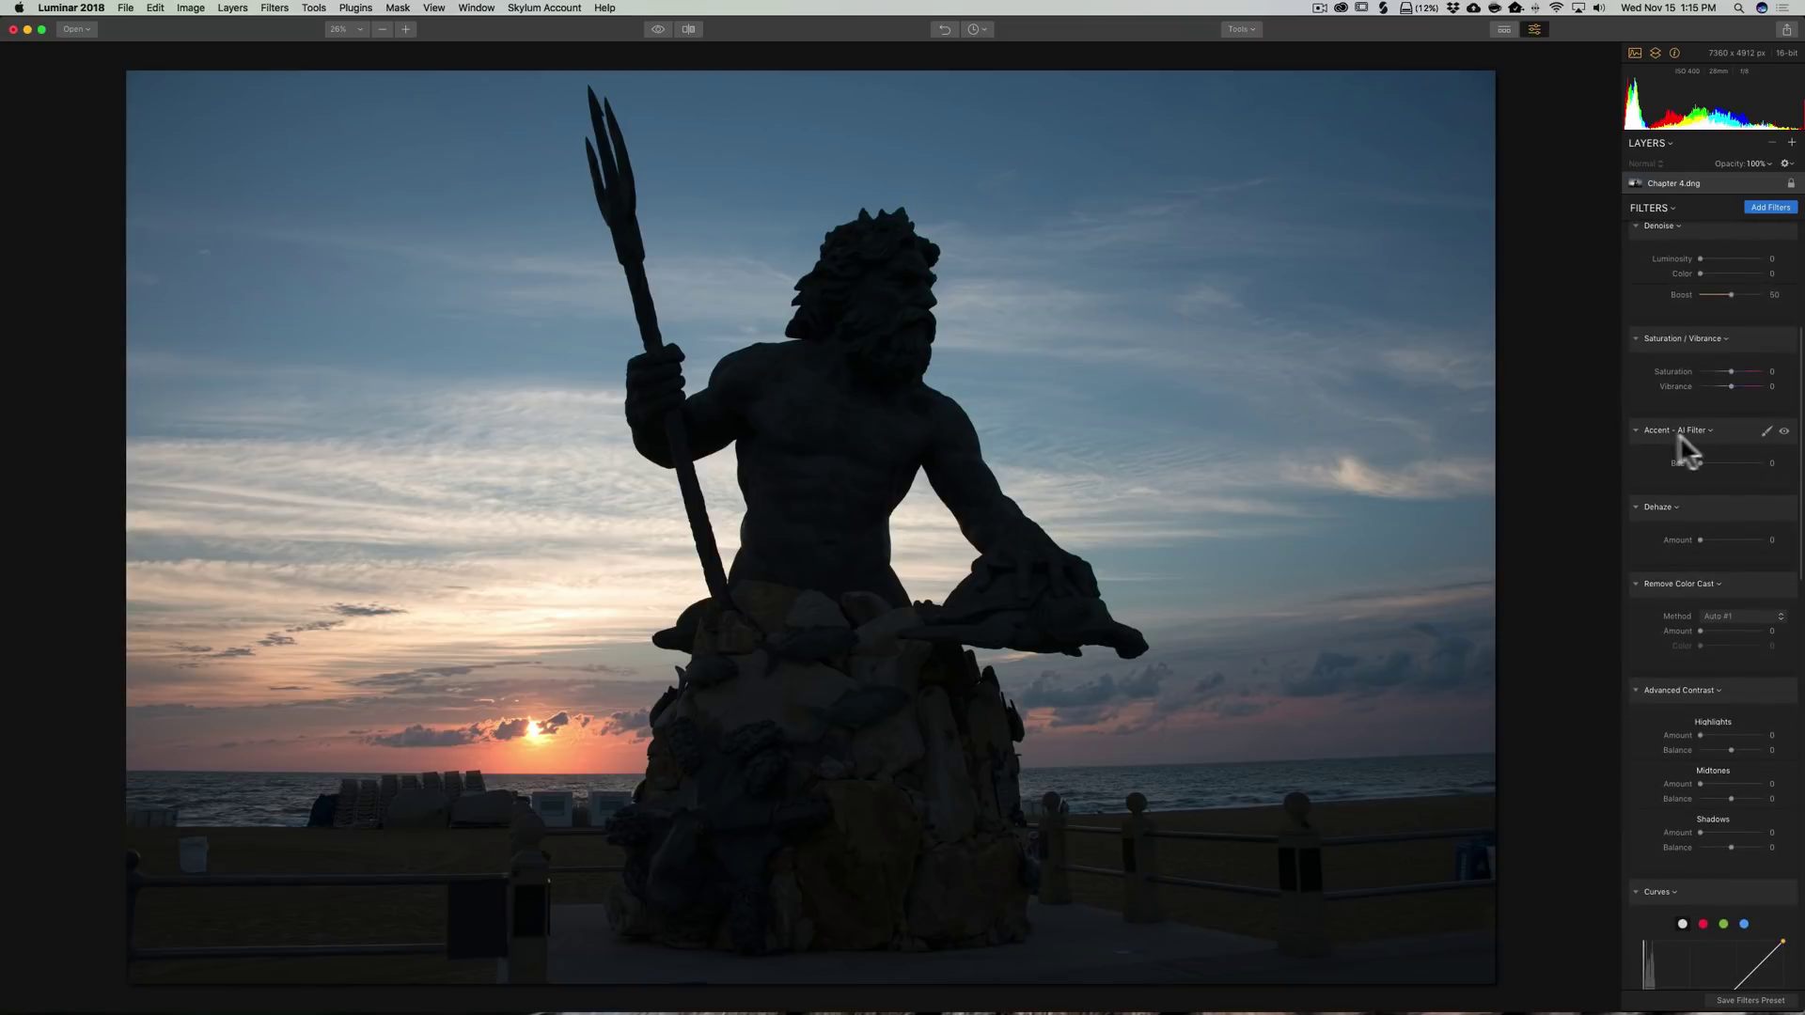
left_click(1788, 484)
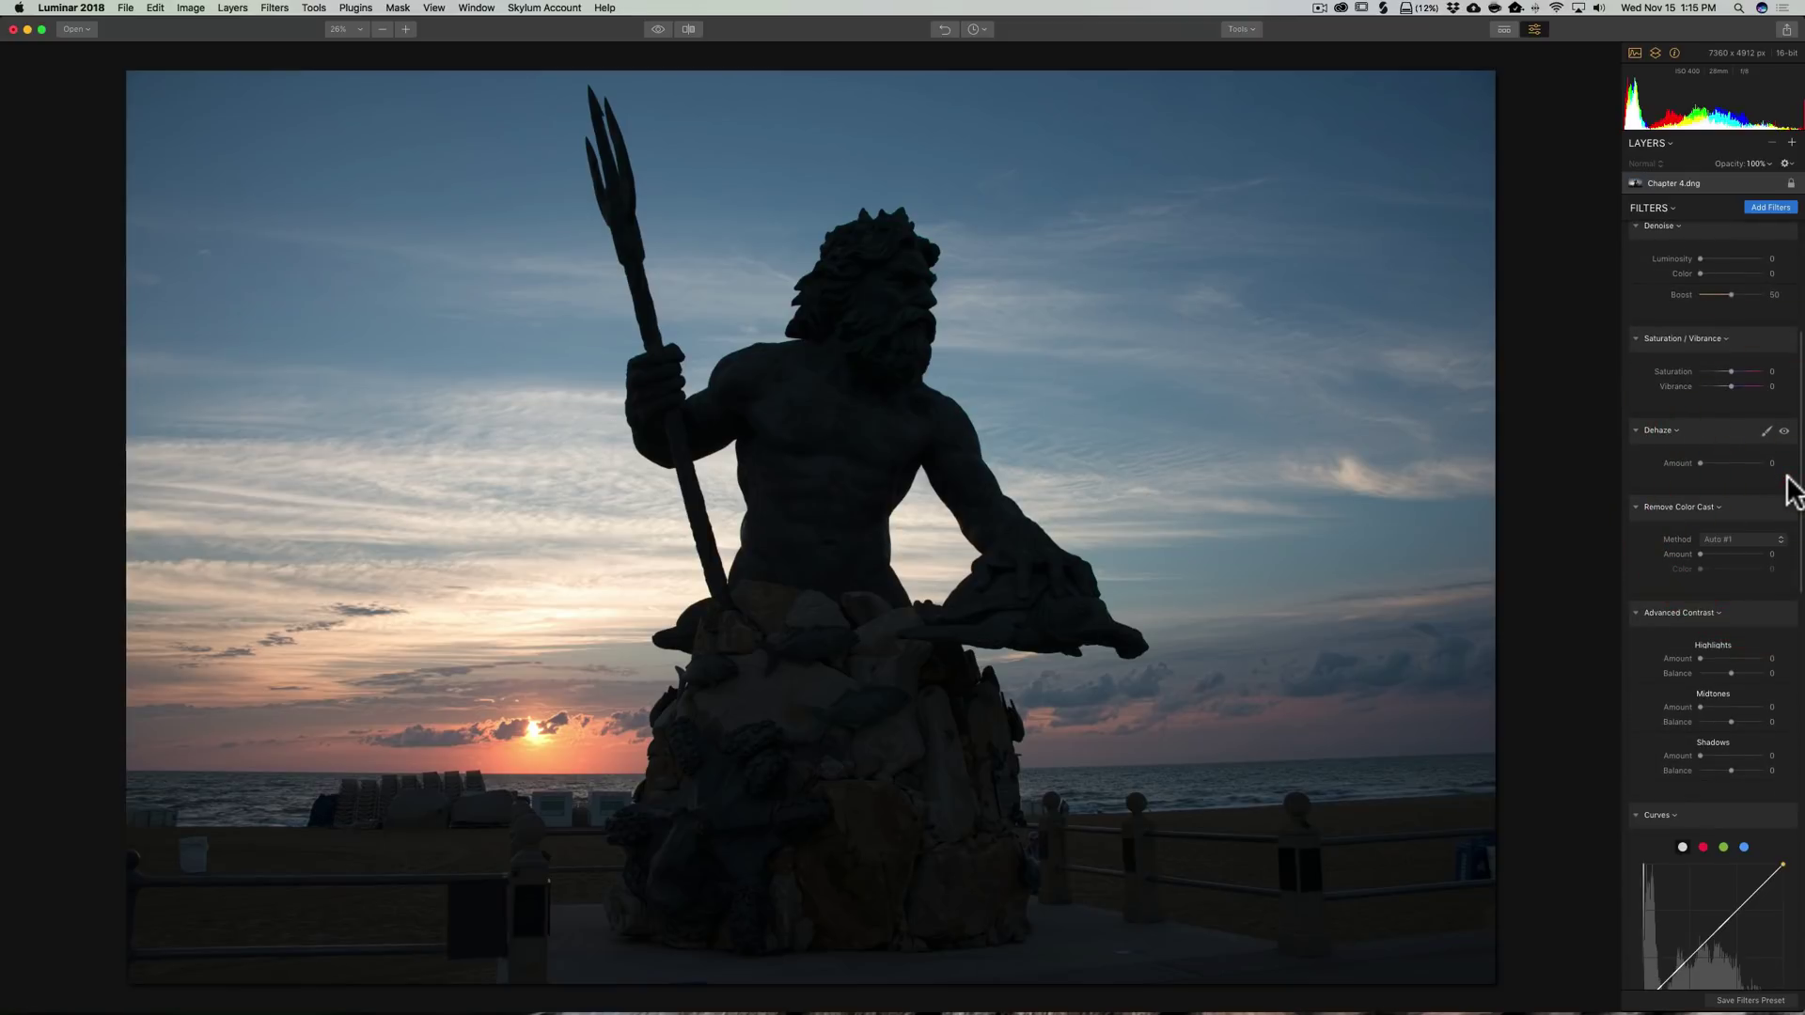
Add Brilliance / Warmth to the Professional stack, then reset to an empty Clear Workspace.
left_click(1757, 209)
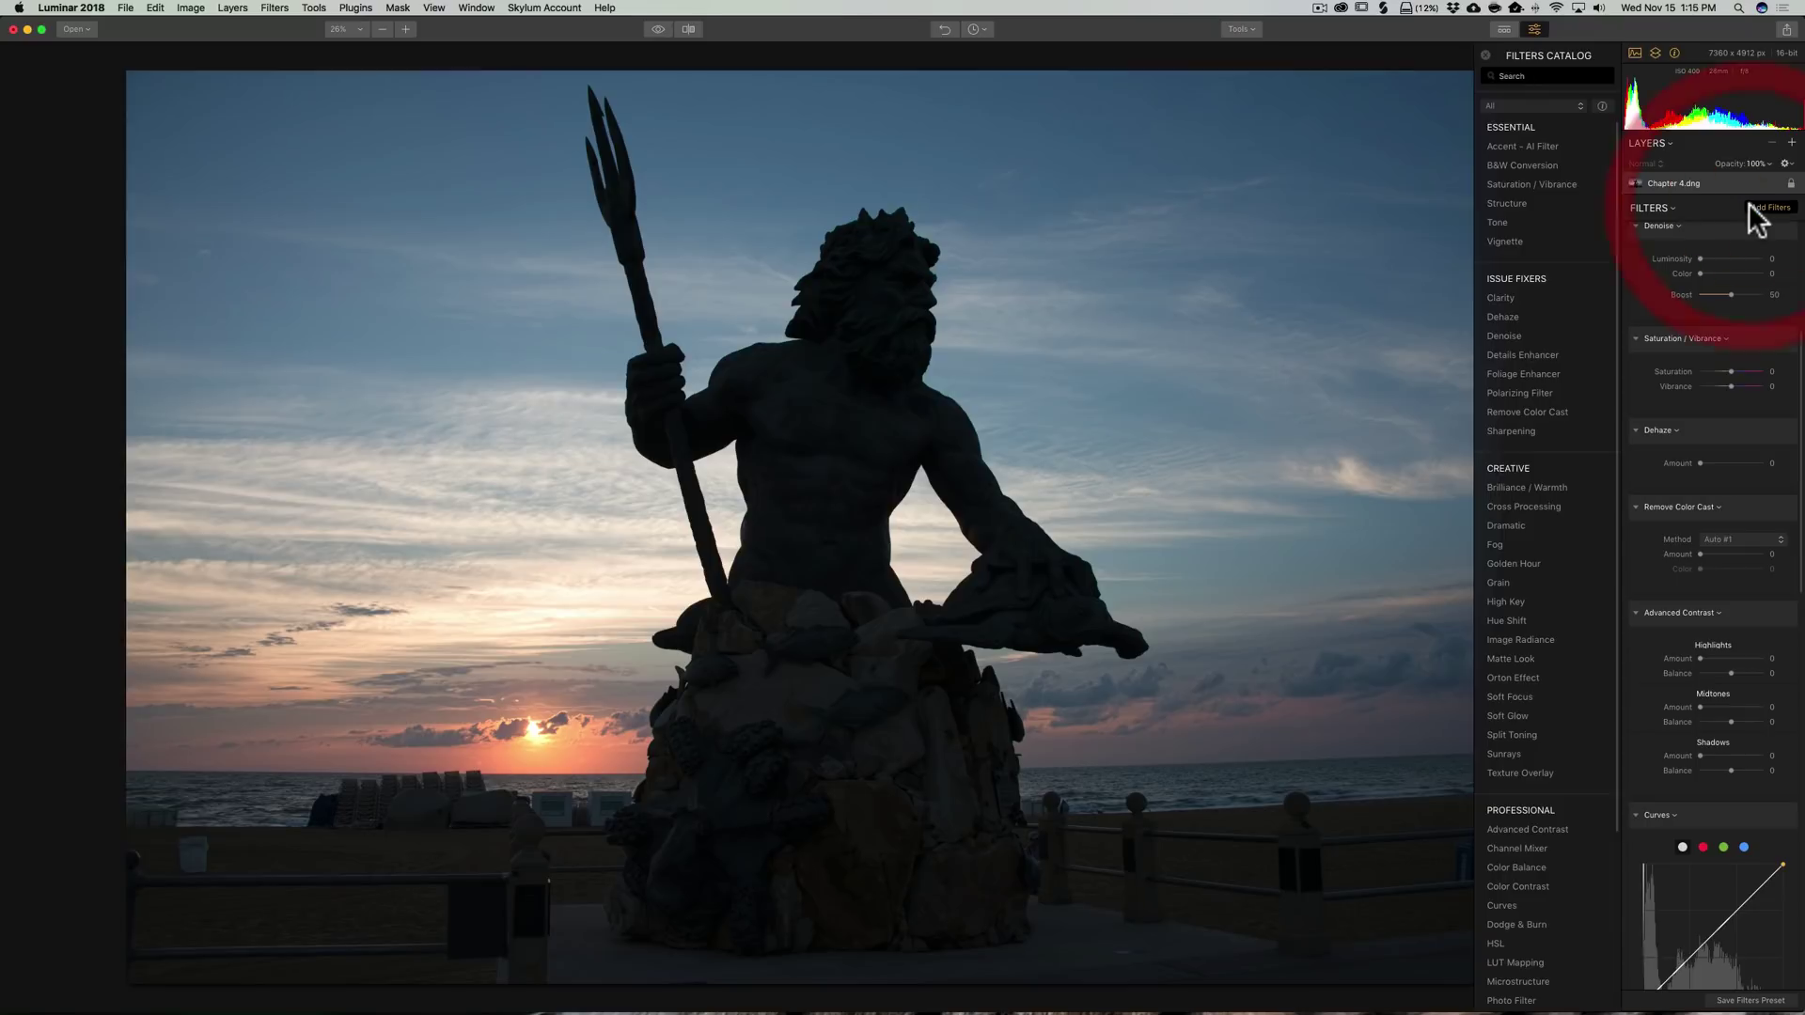
left_click(1528, 487)
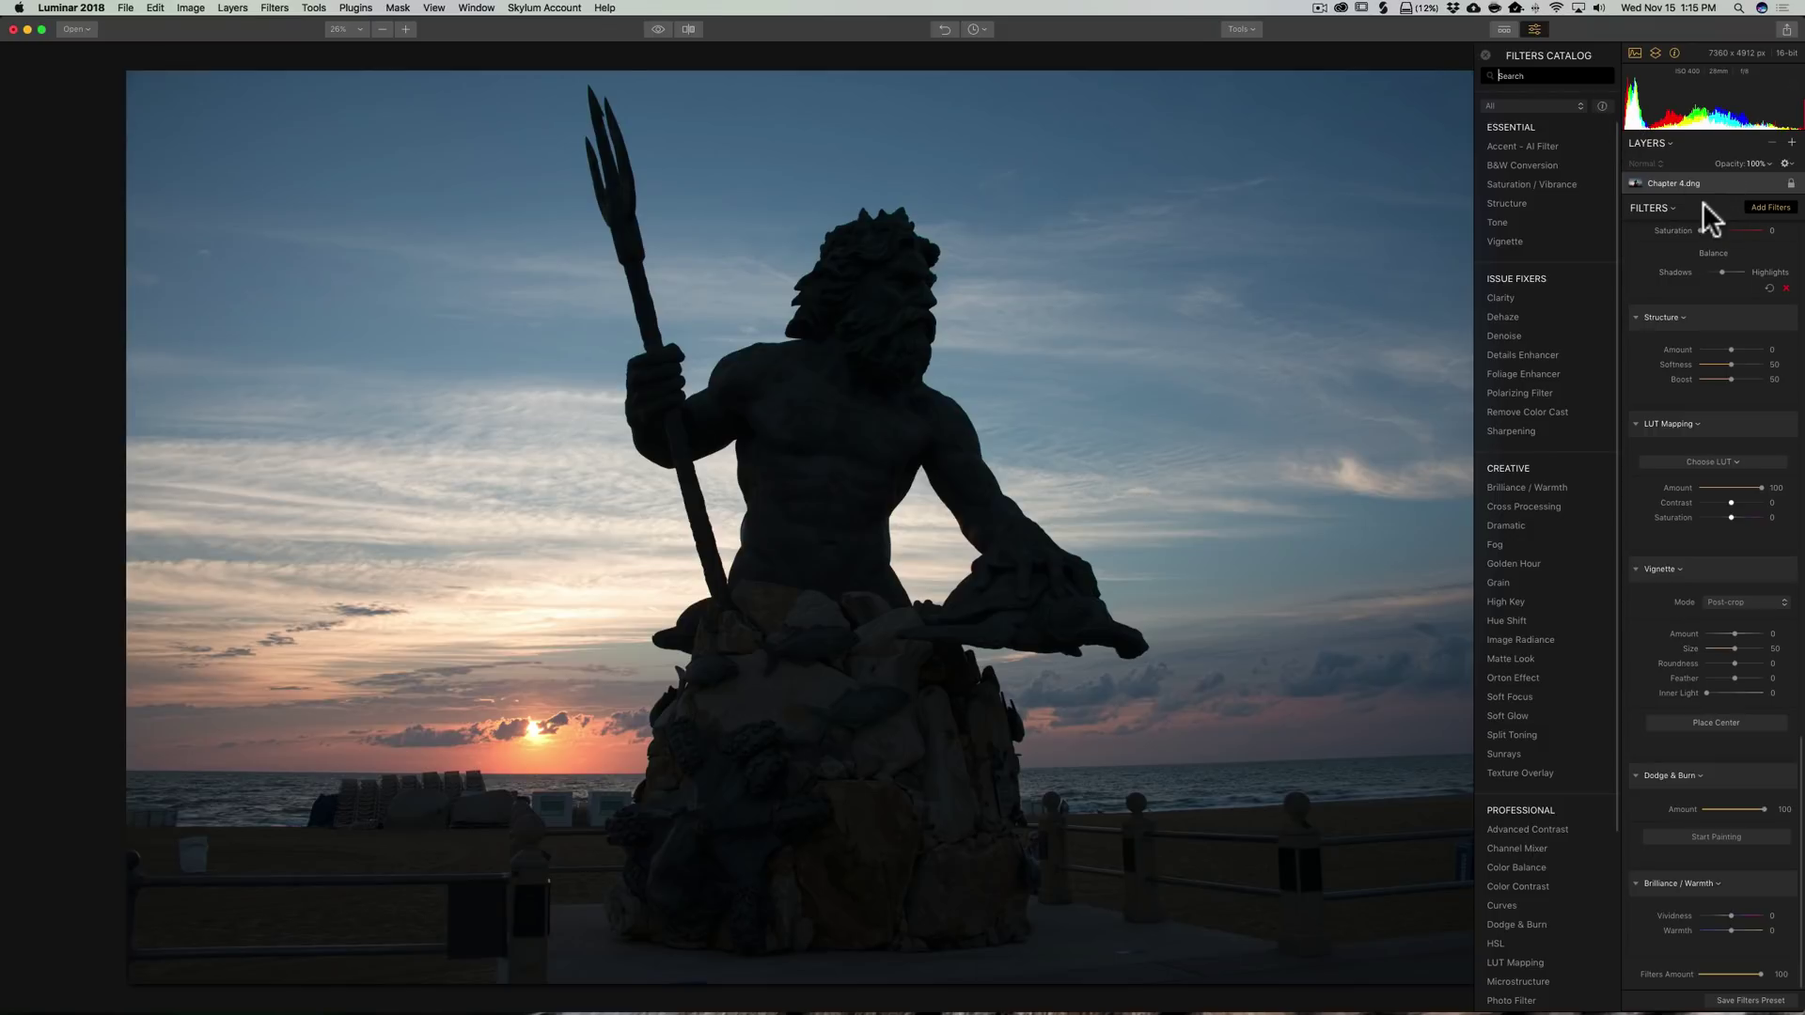
scroll(1758, 357, "up", 15)
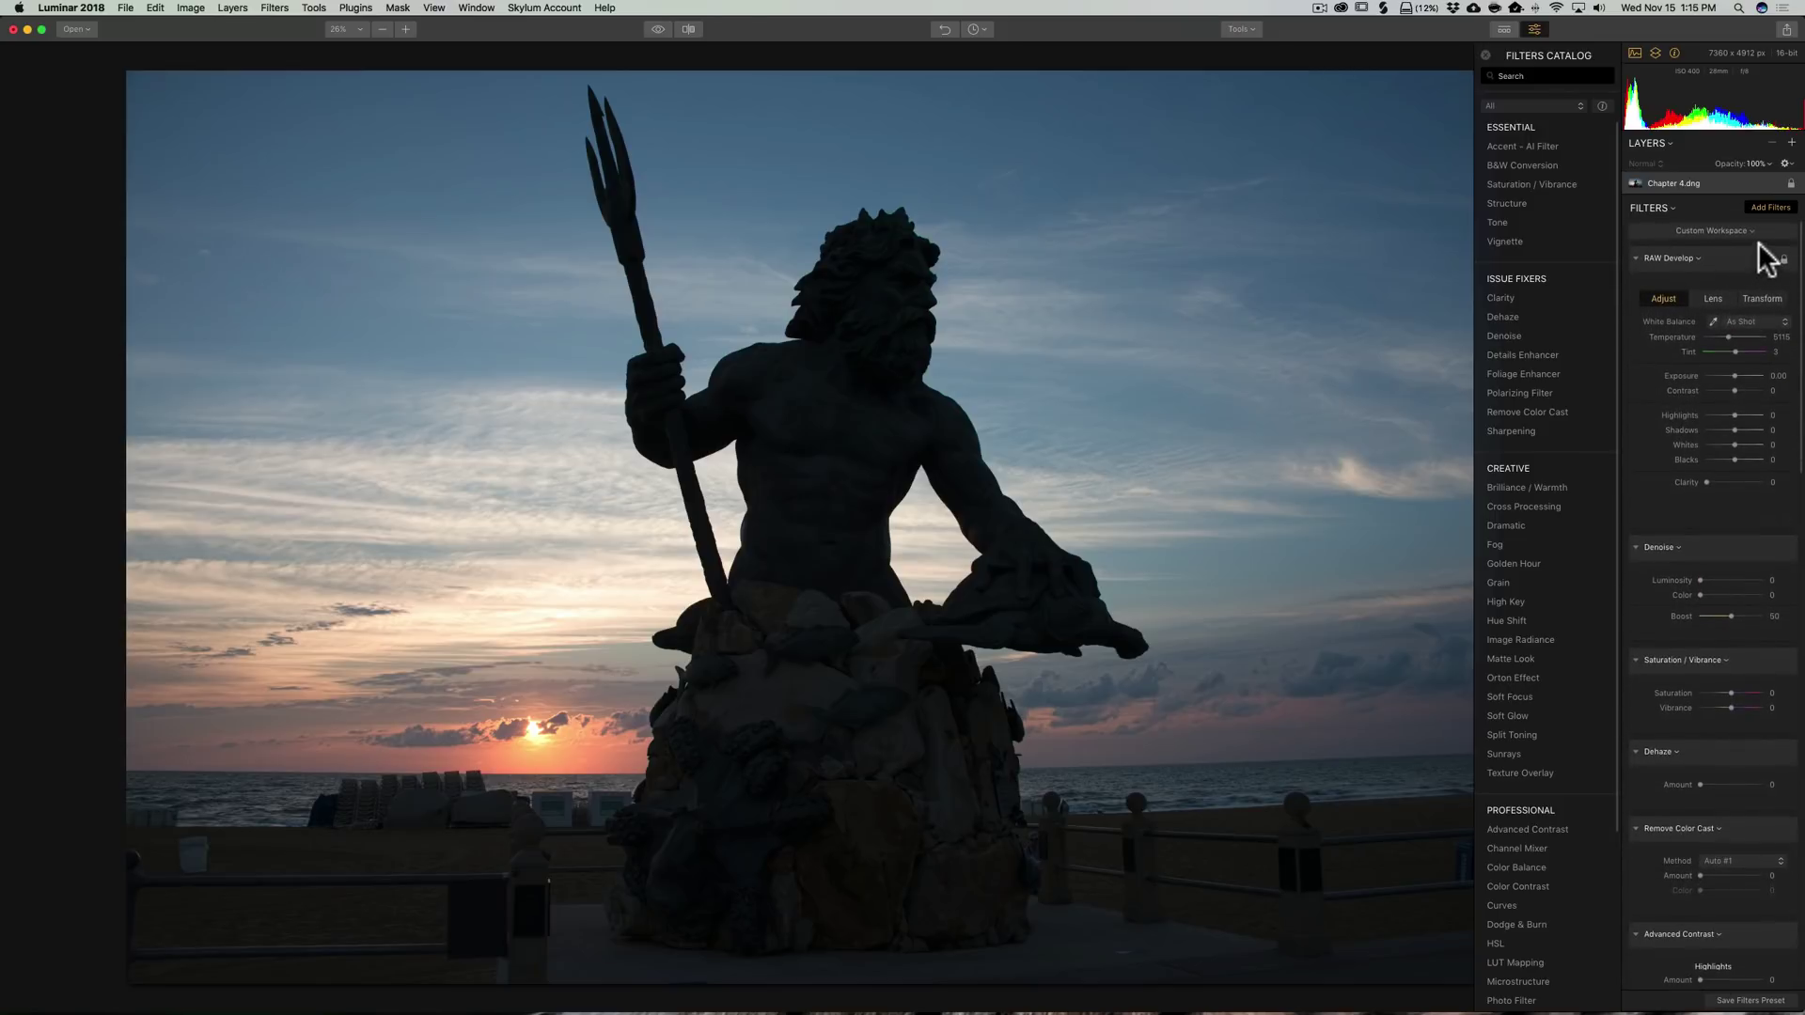
left_click(1768, 208)
left_click(1723, 233)
left_click(1689, 259)
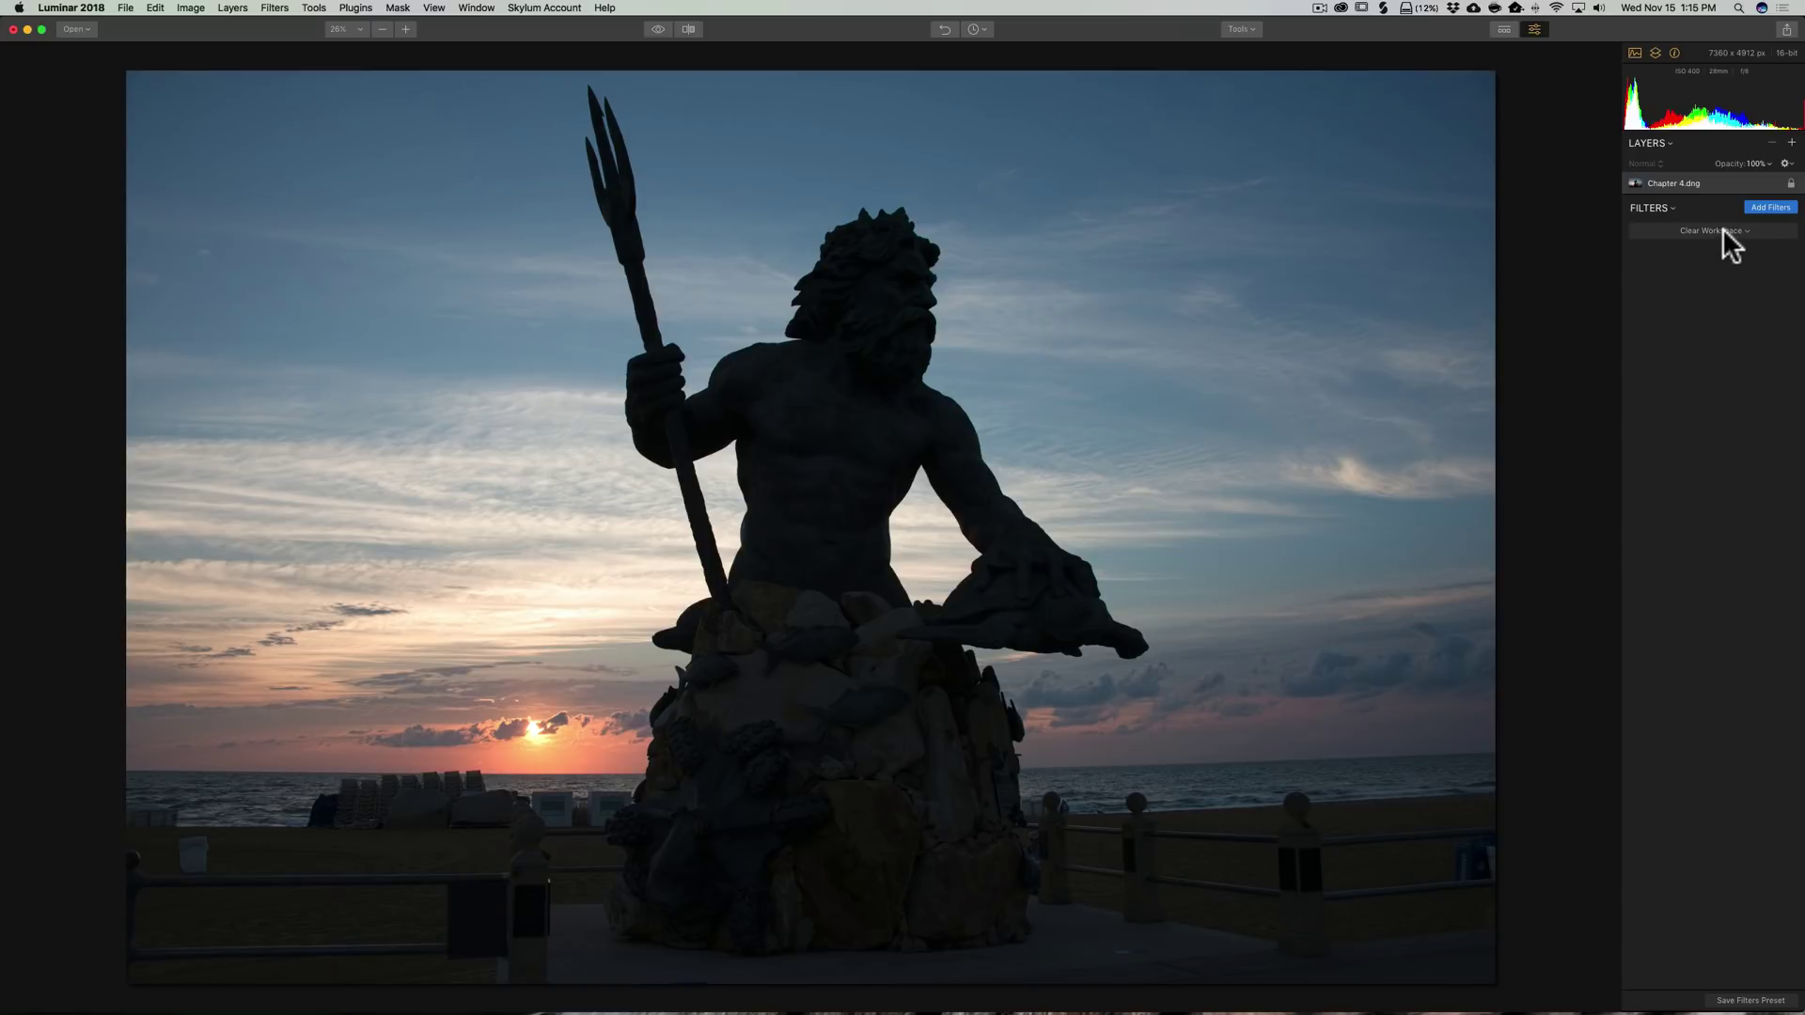
Add RAW Develop with Highlights -95, Whites 24, Blacks -28, Contrast 10 and Clarity 5.
left_click(1767, 206)
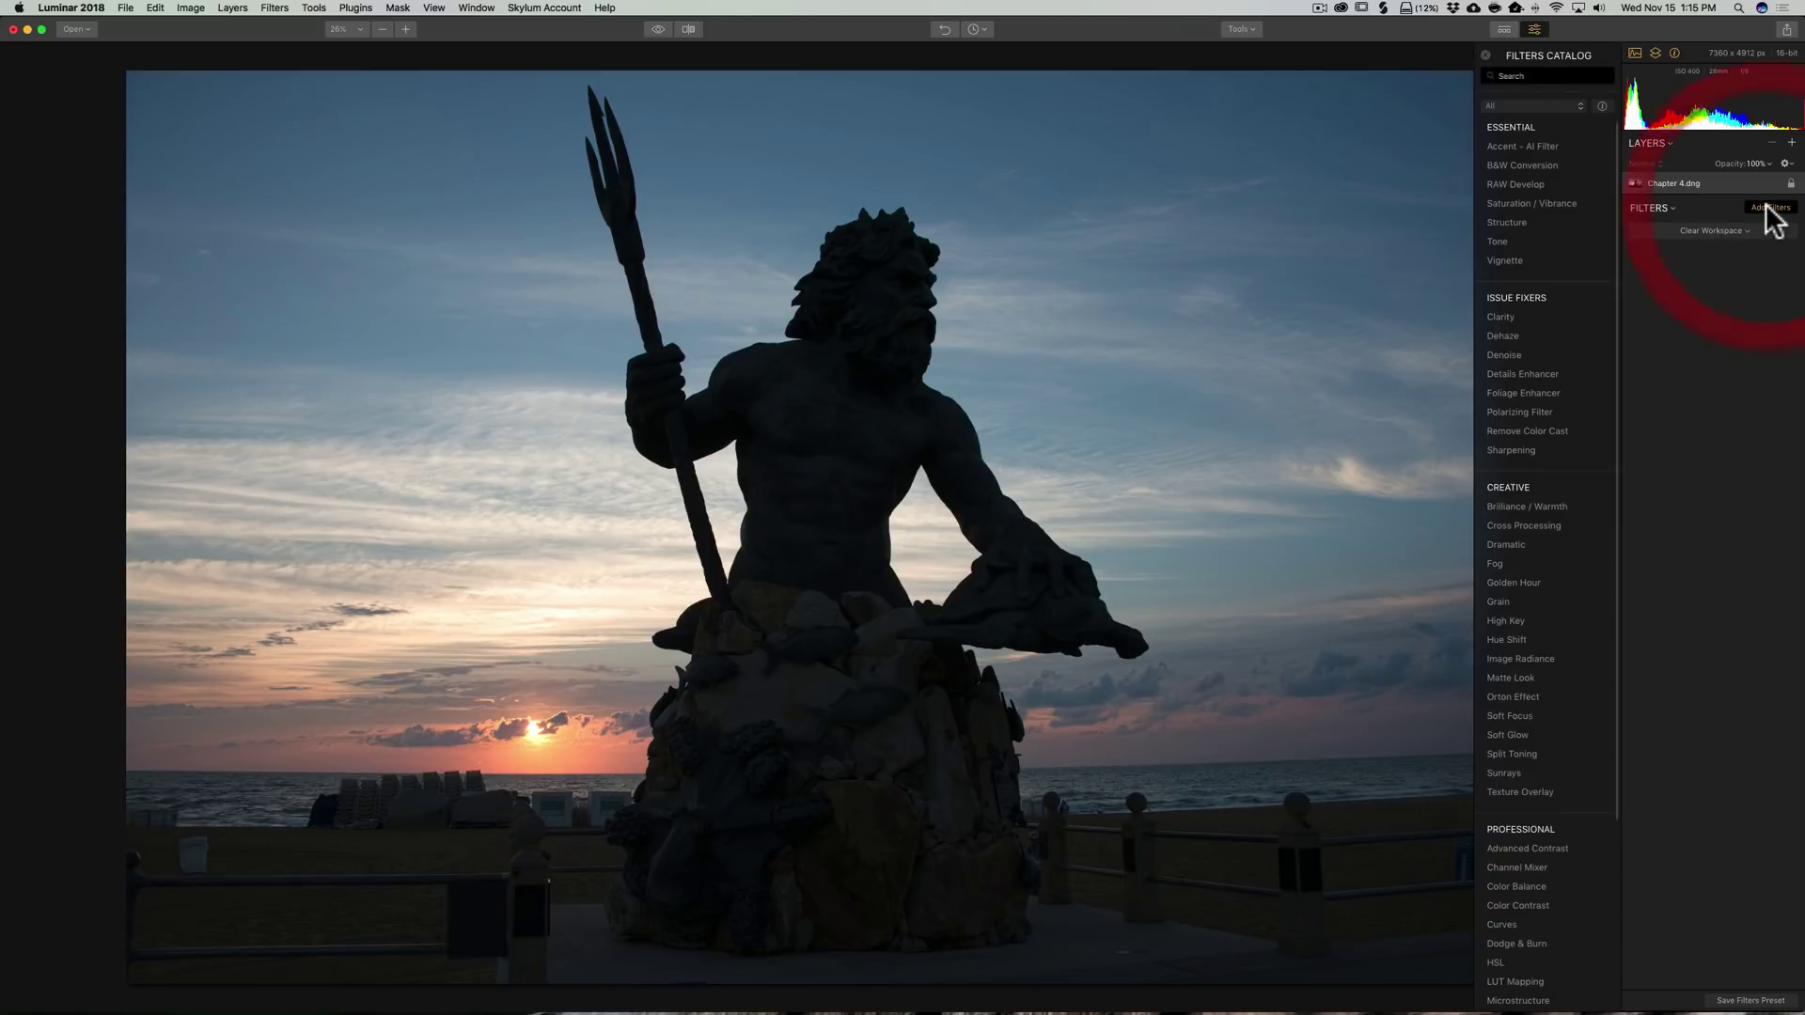
left_click(1527, 184)
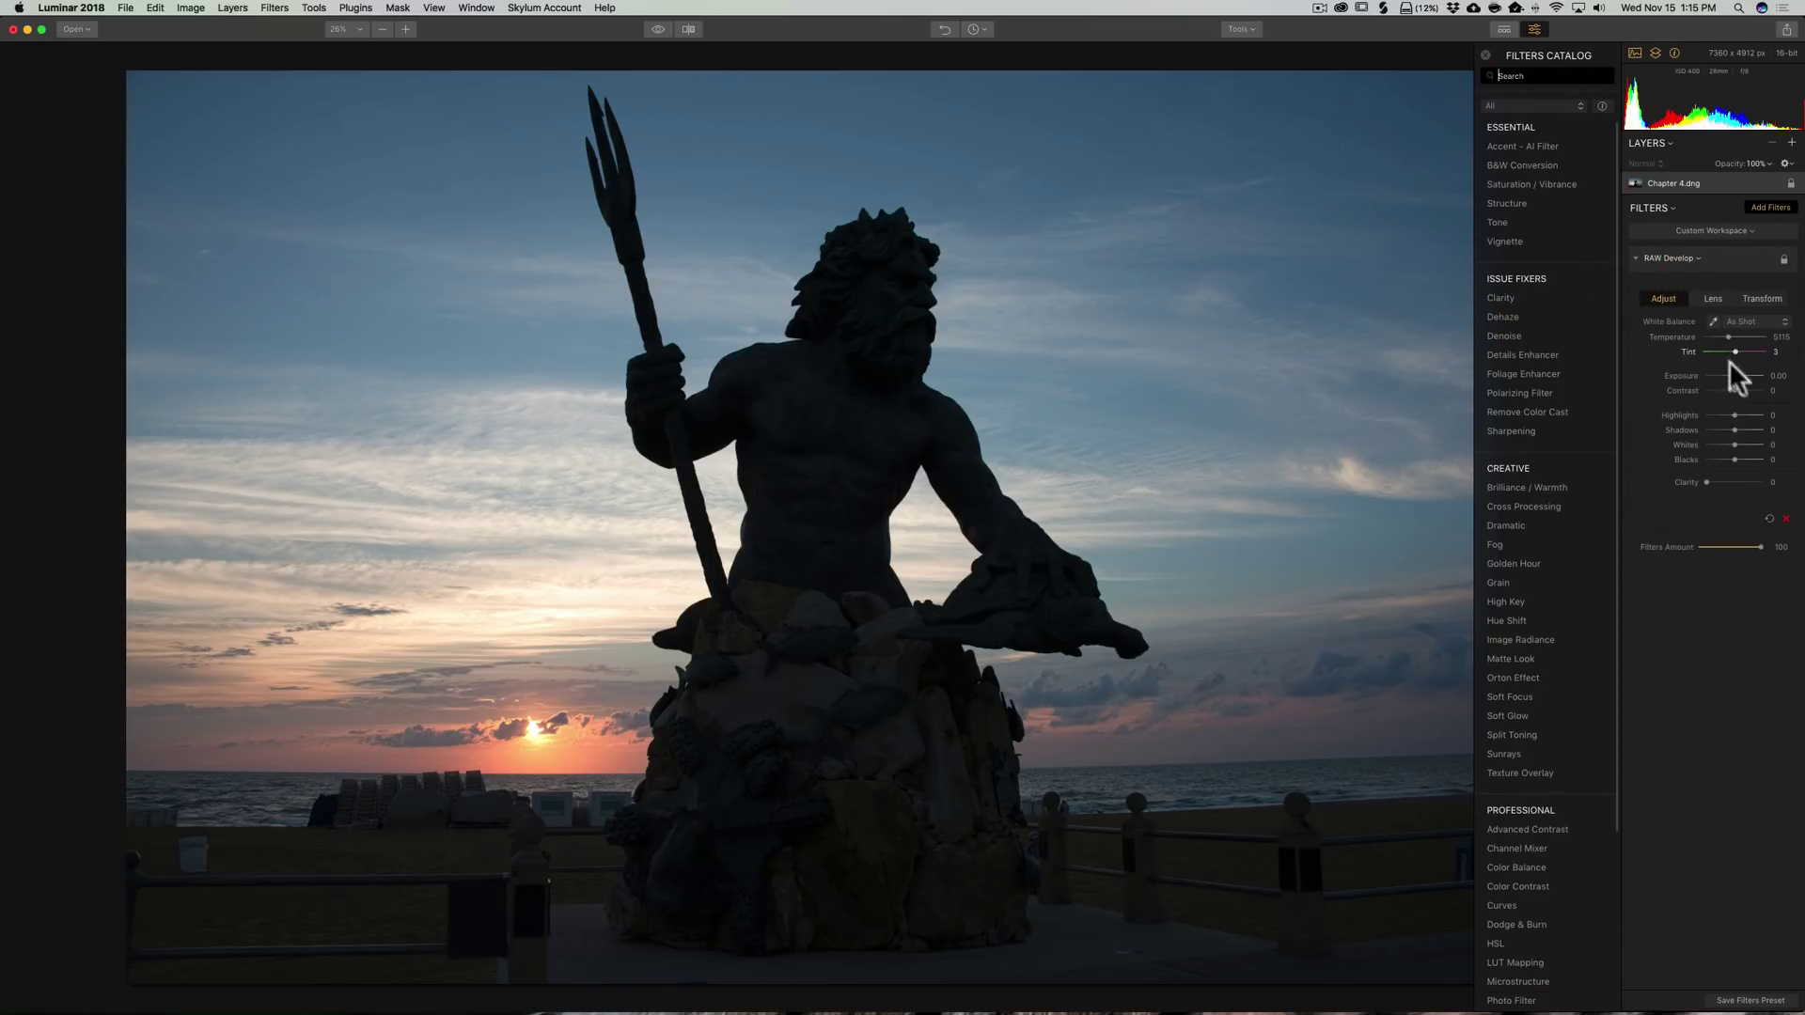
mouse_move(1730, 411)
left_mouse_down()
mouse_move(1706, 412)
mouse_move(1745, 427)
left_mouse_up()
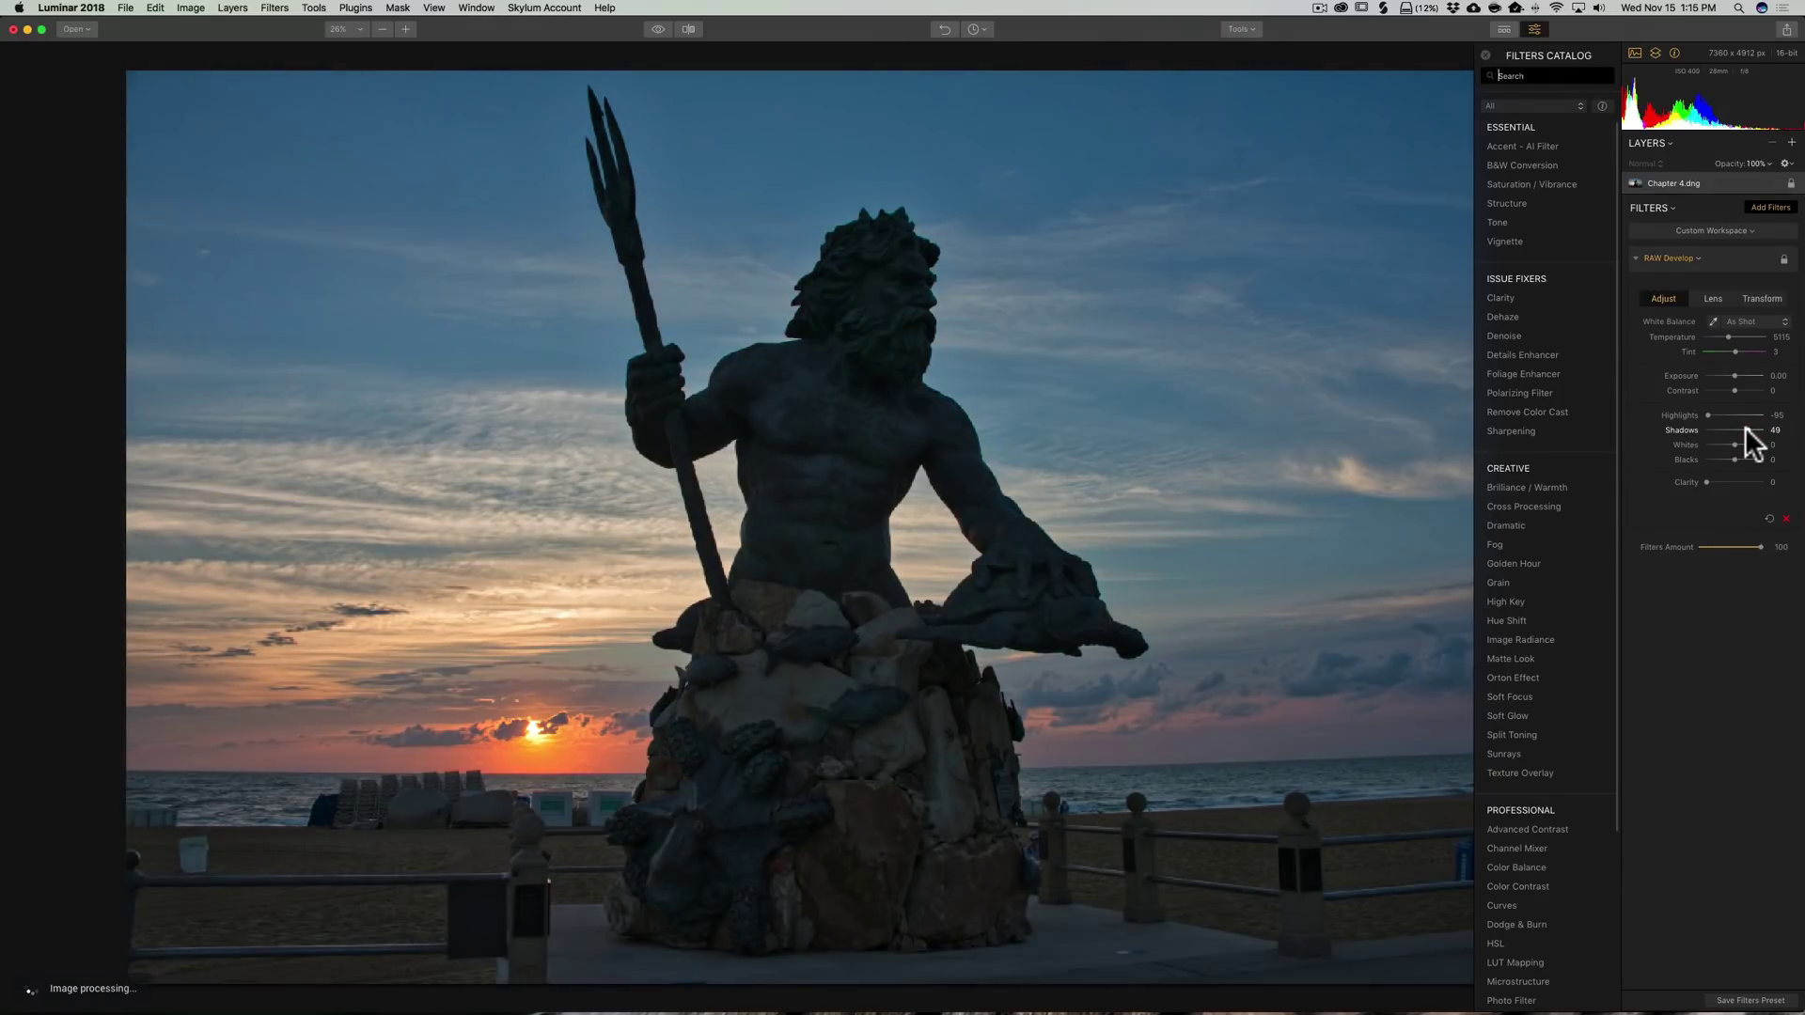
left_click(1741, 431)
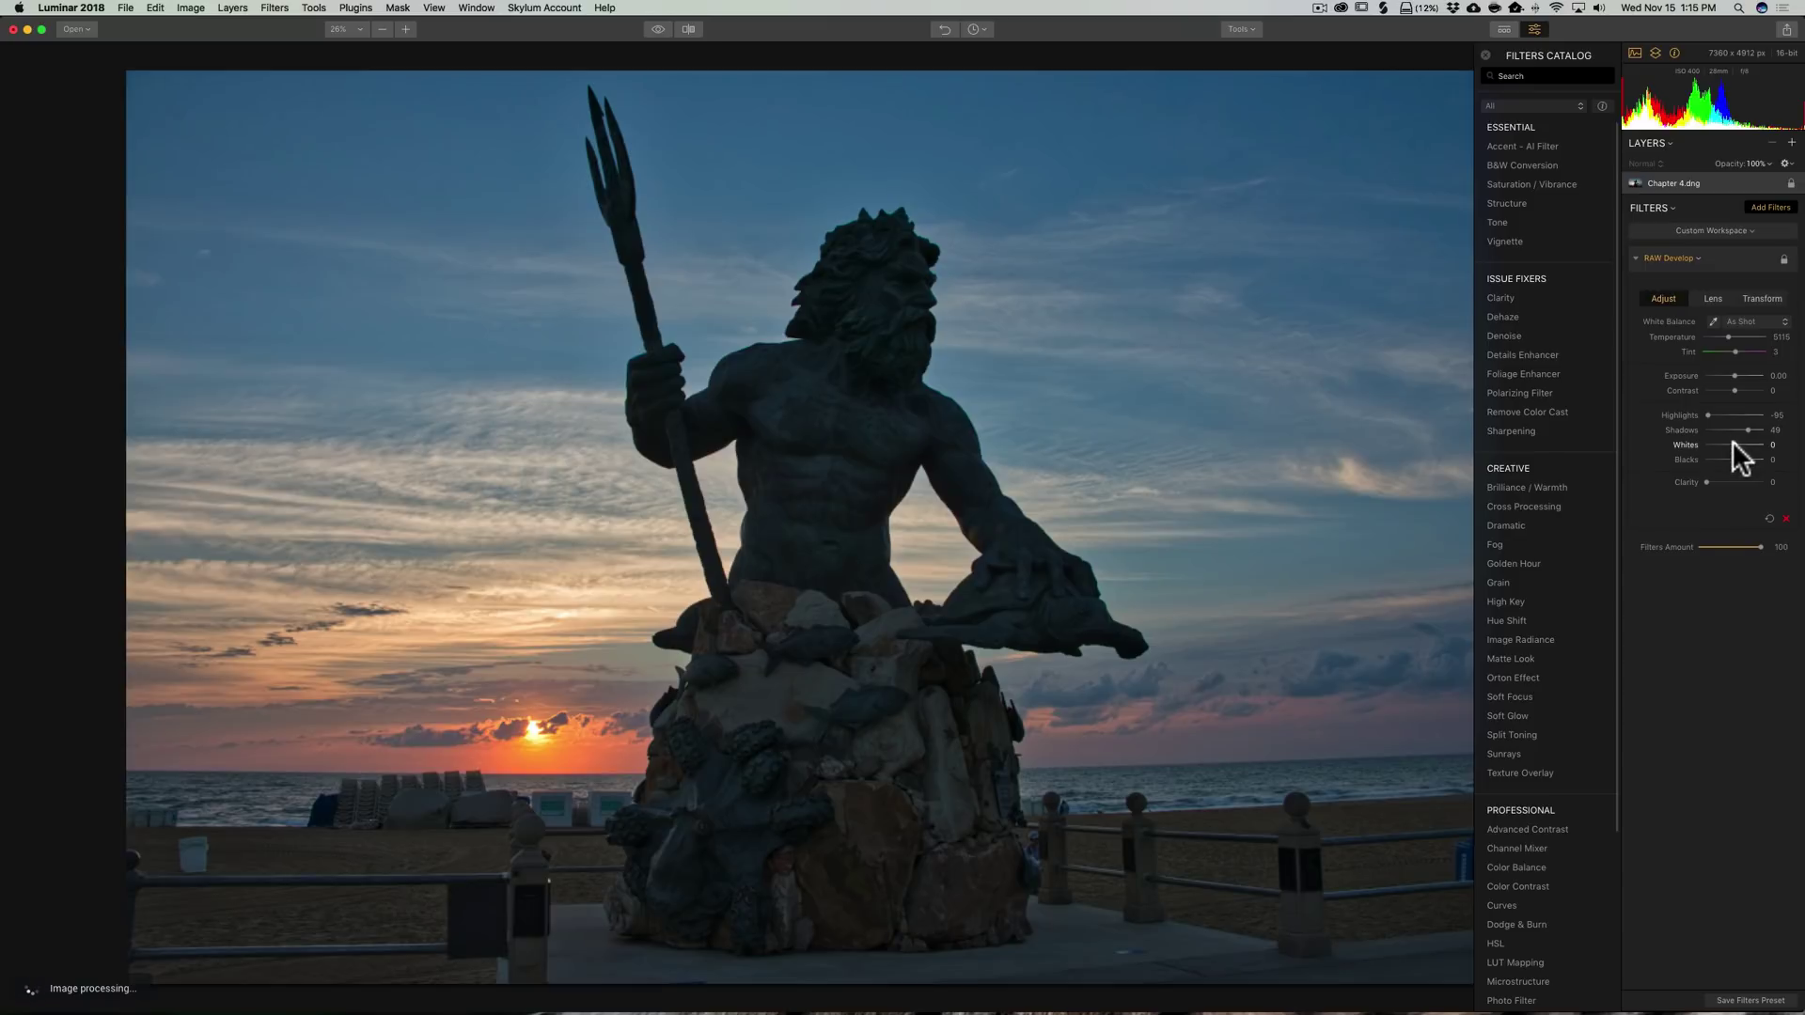
key("alt")
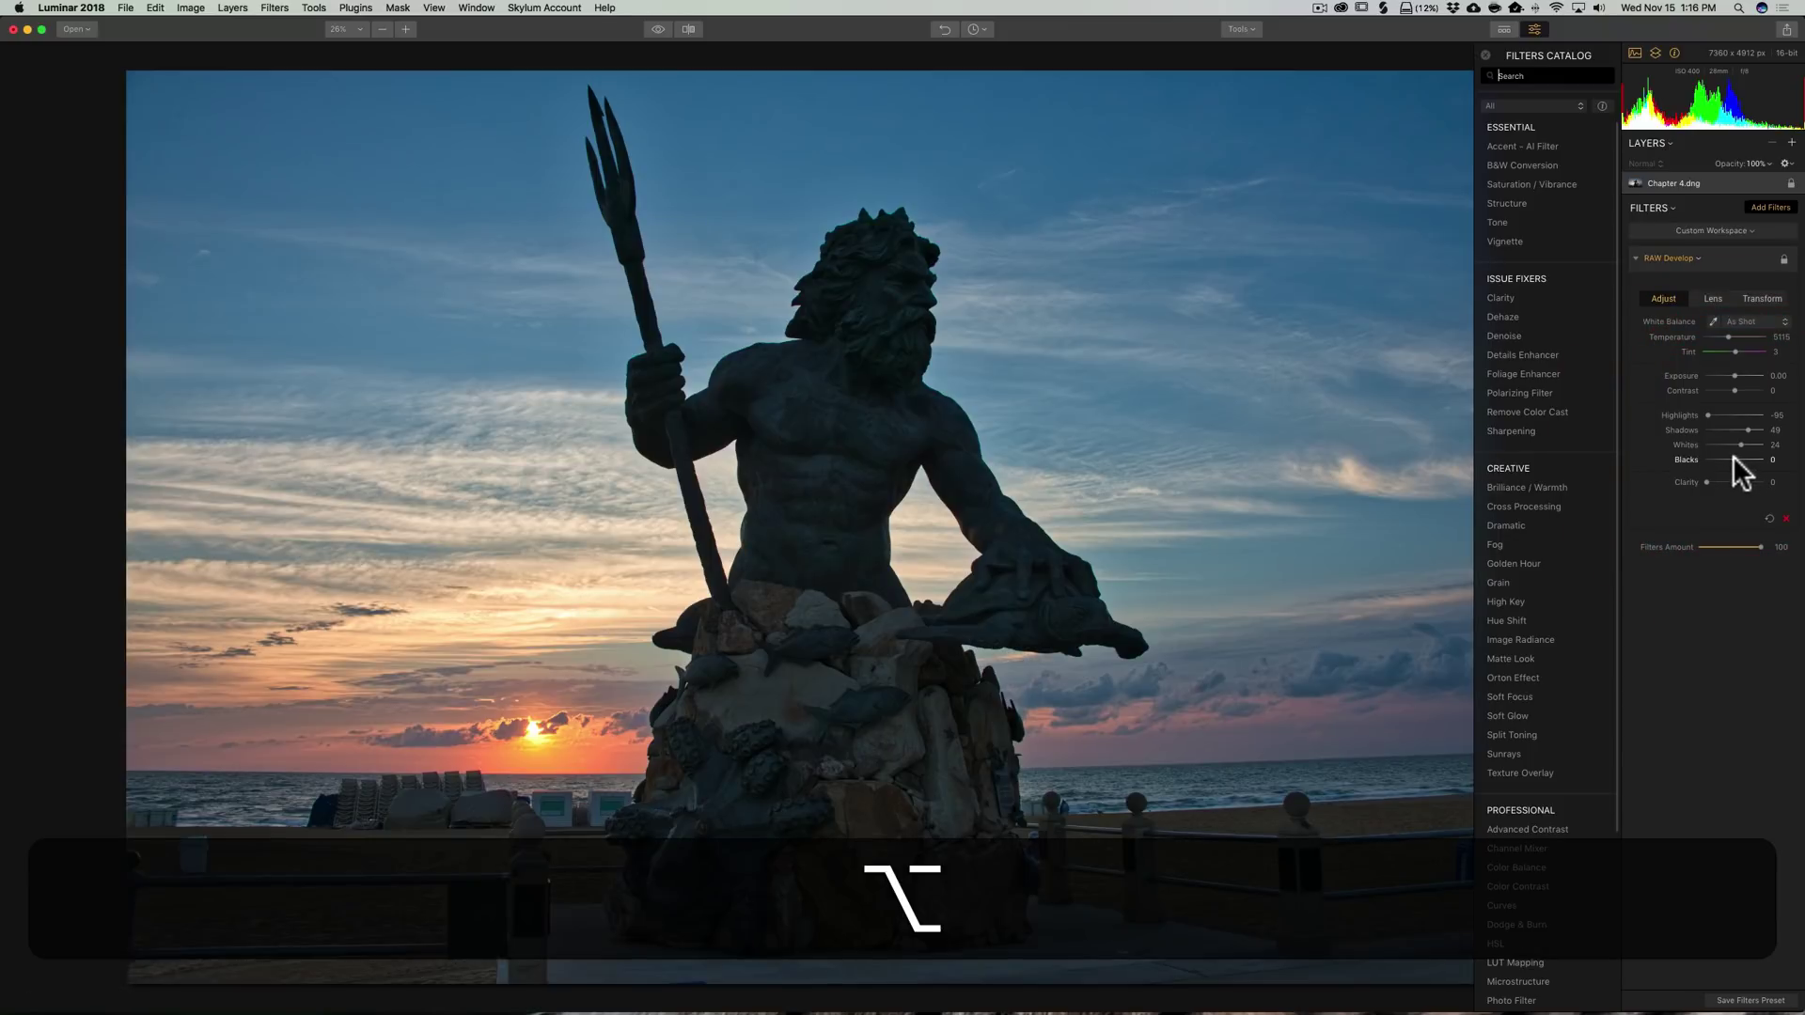
left_click_drag(1734, 458, 1729, 455)
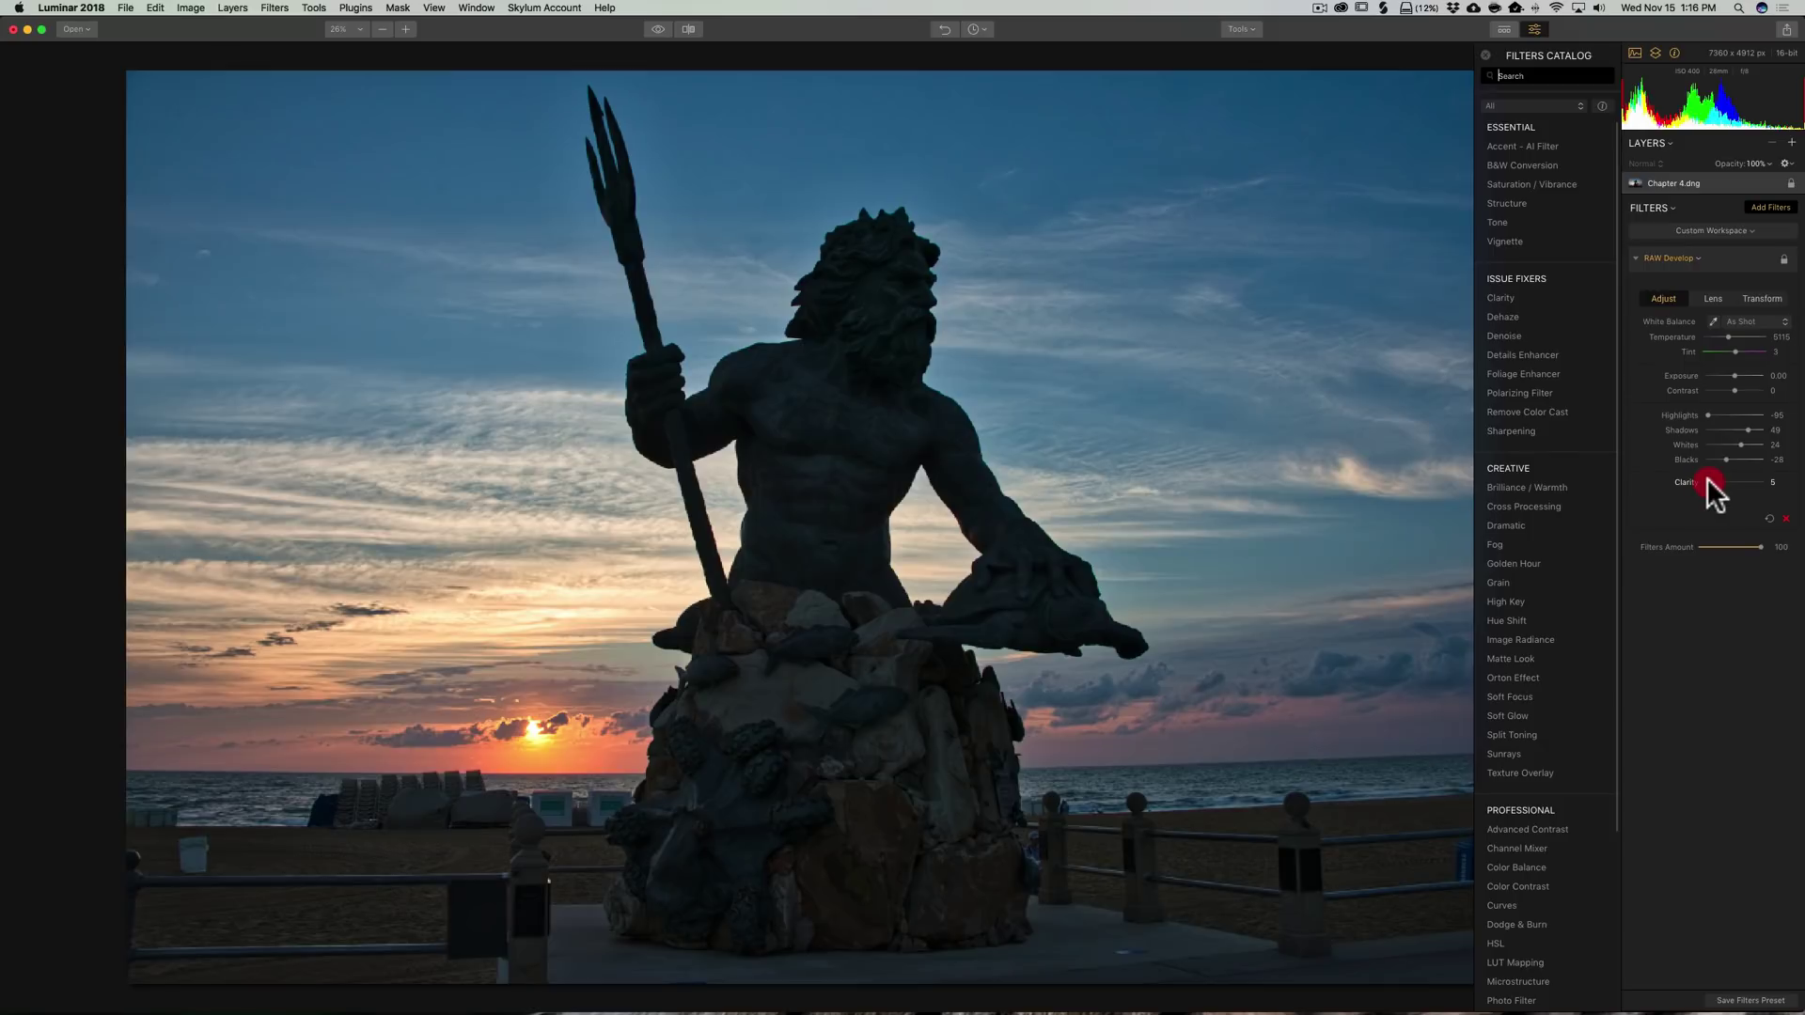
left_click_drag(1725, 385, 1732, 386)
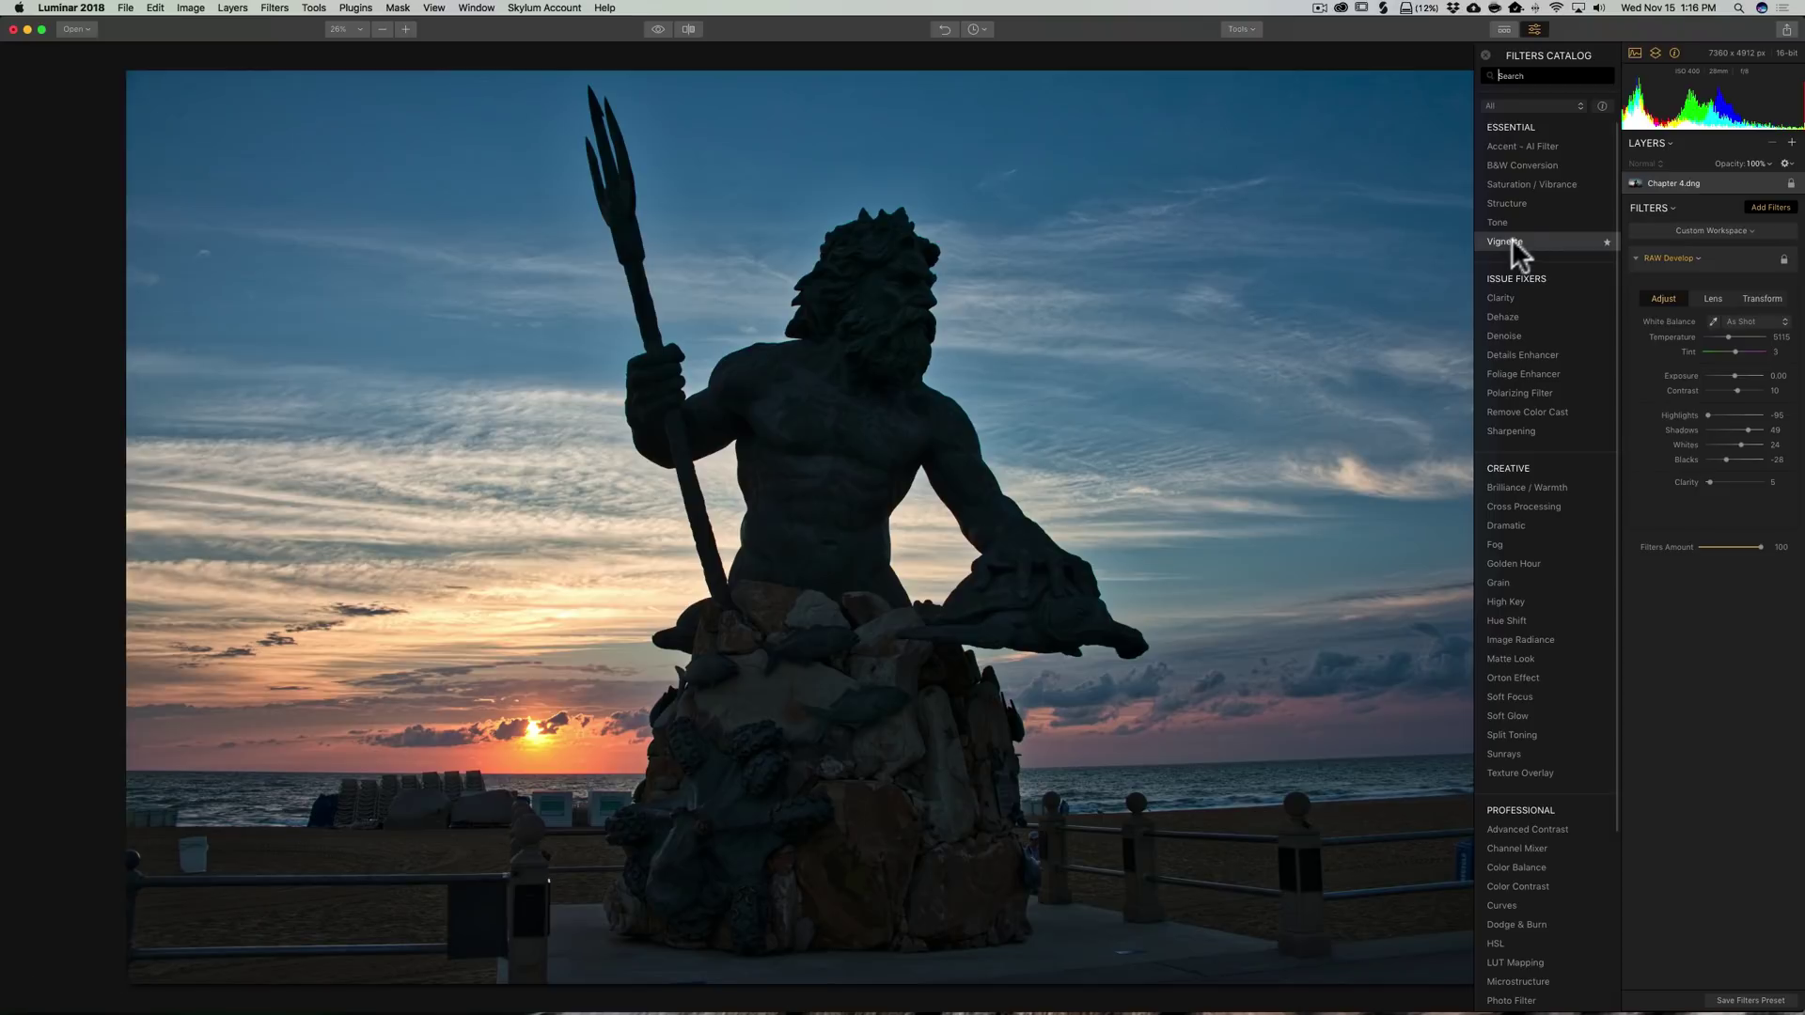
Add Saturation / Vibrance with Vibrance 15 and Saturation reset to 0.
left_click(1533, 185)
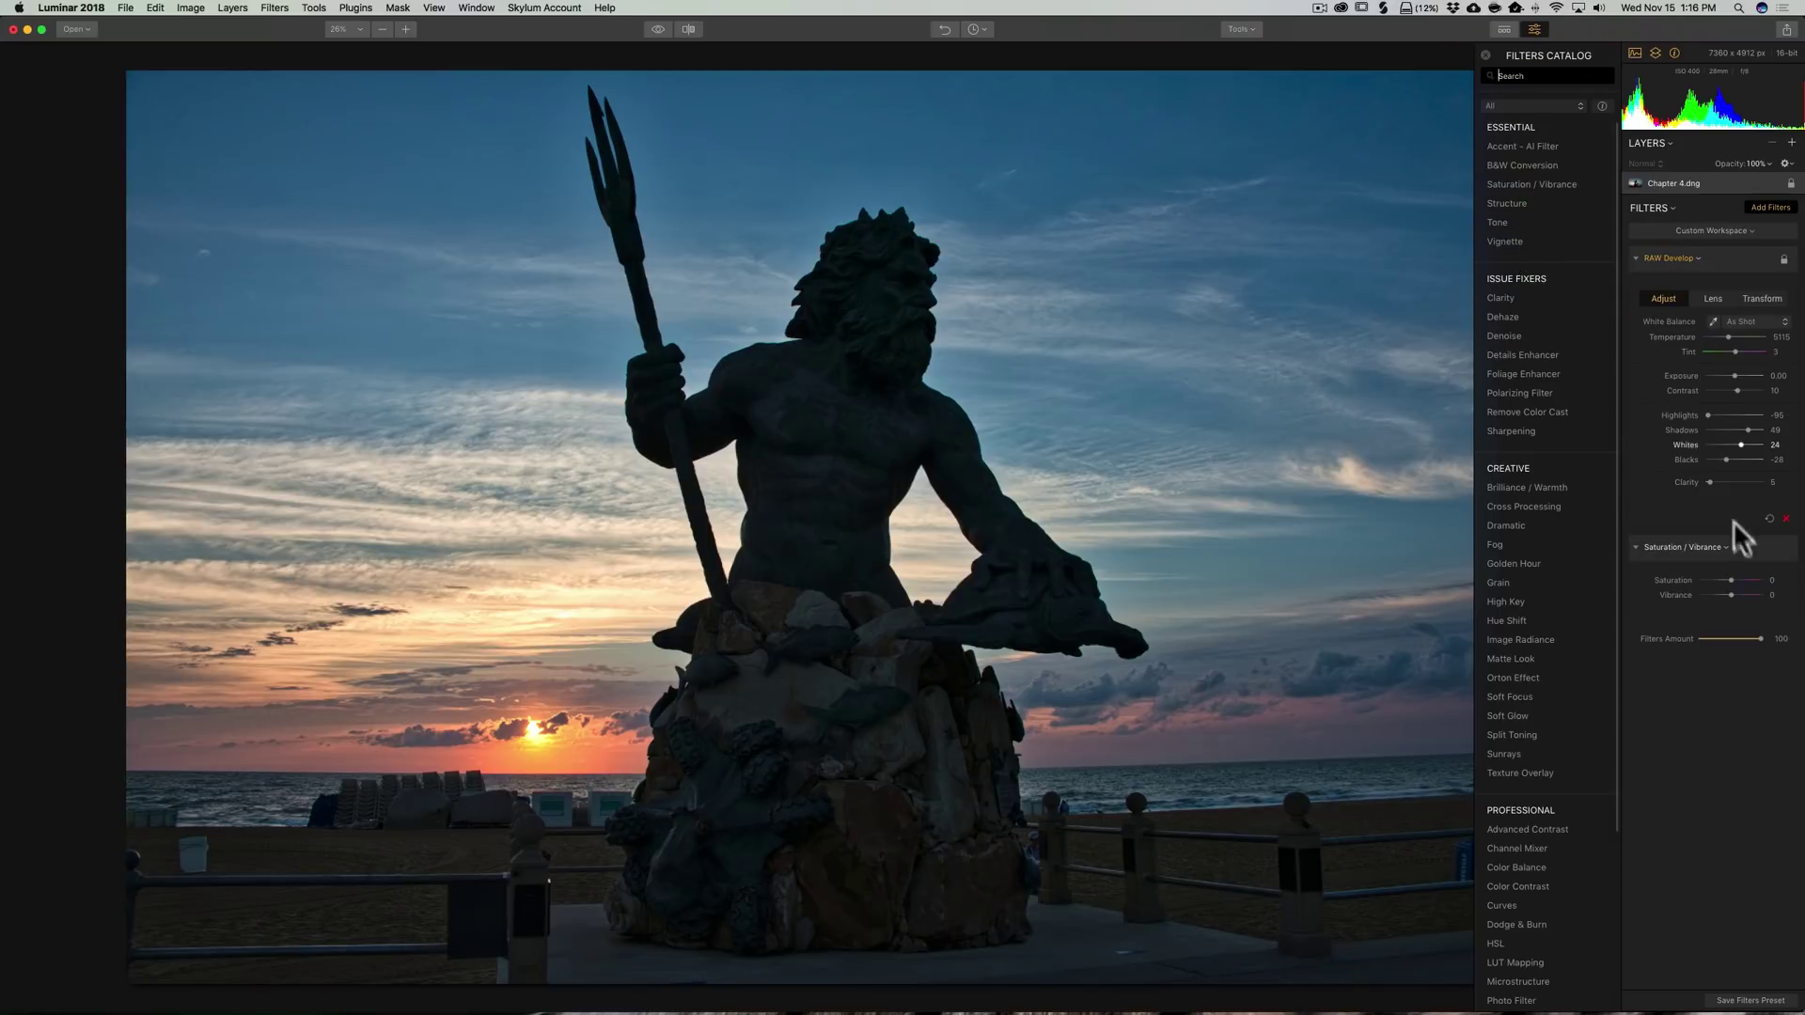
left_click_drag(1728, 578, 1730, 579)
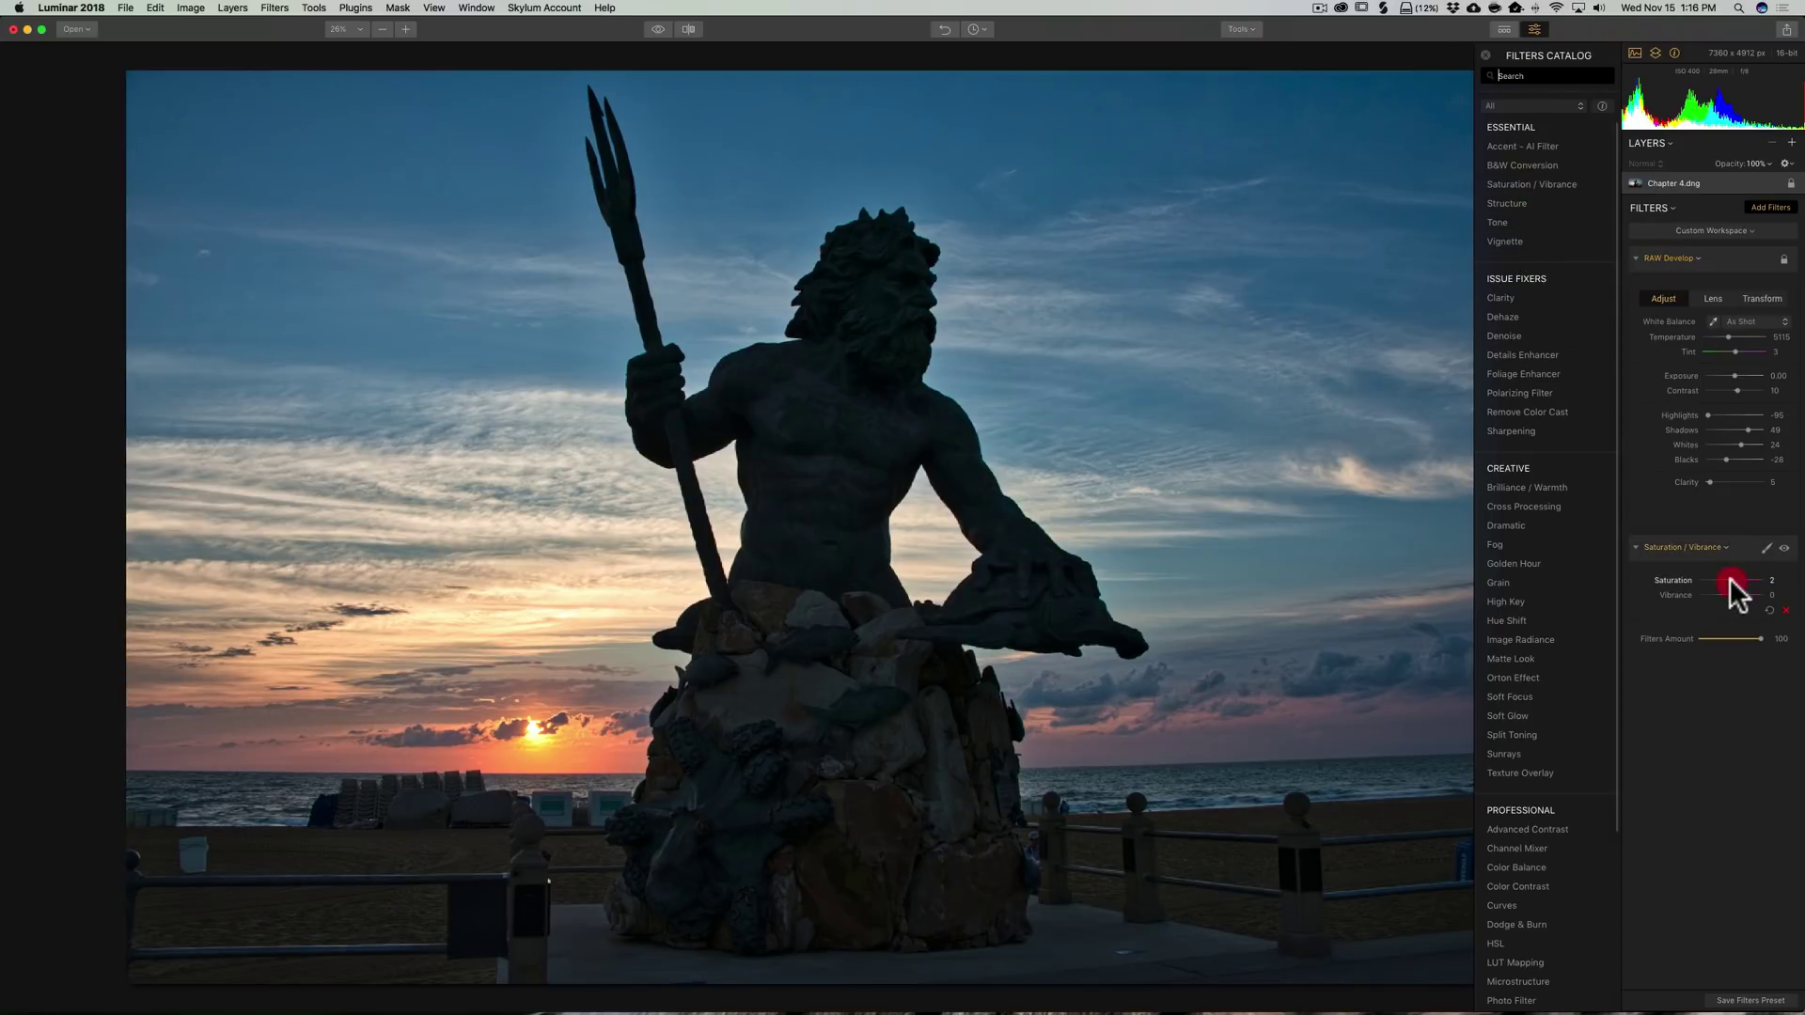
double_click(1680, 587)
left_click_drag(1732, 592, 1735, 592)
left_click(1737, 593)
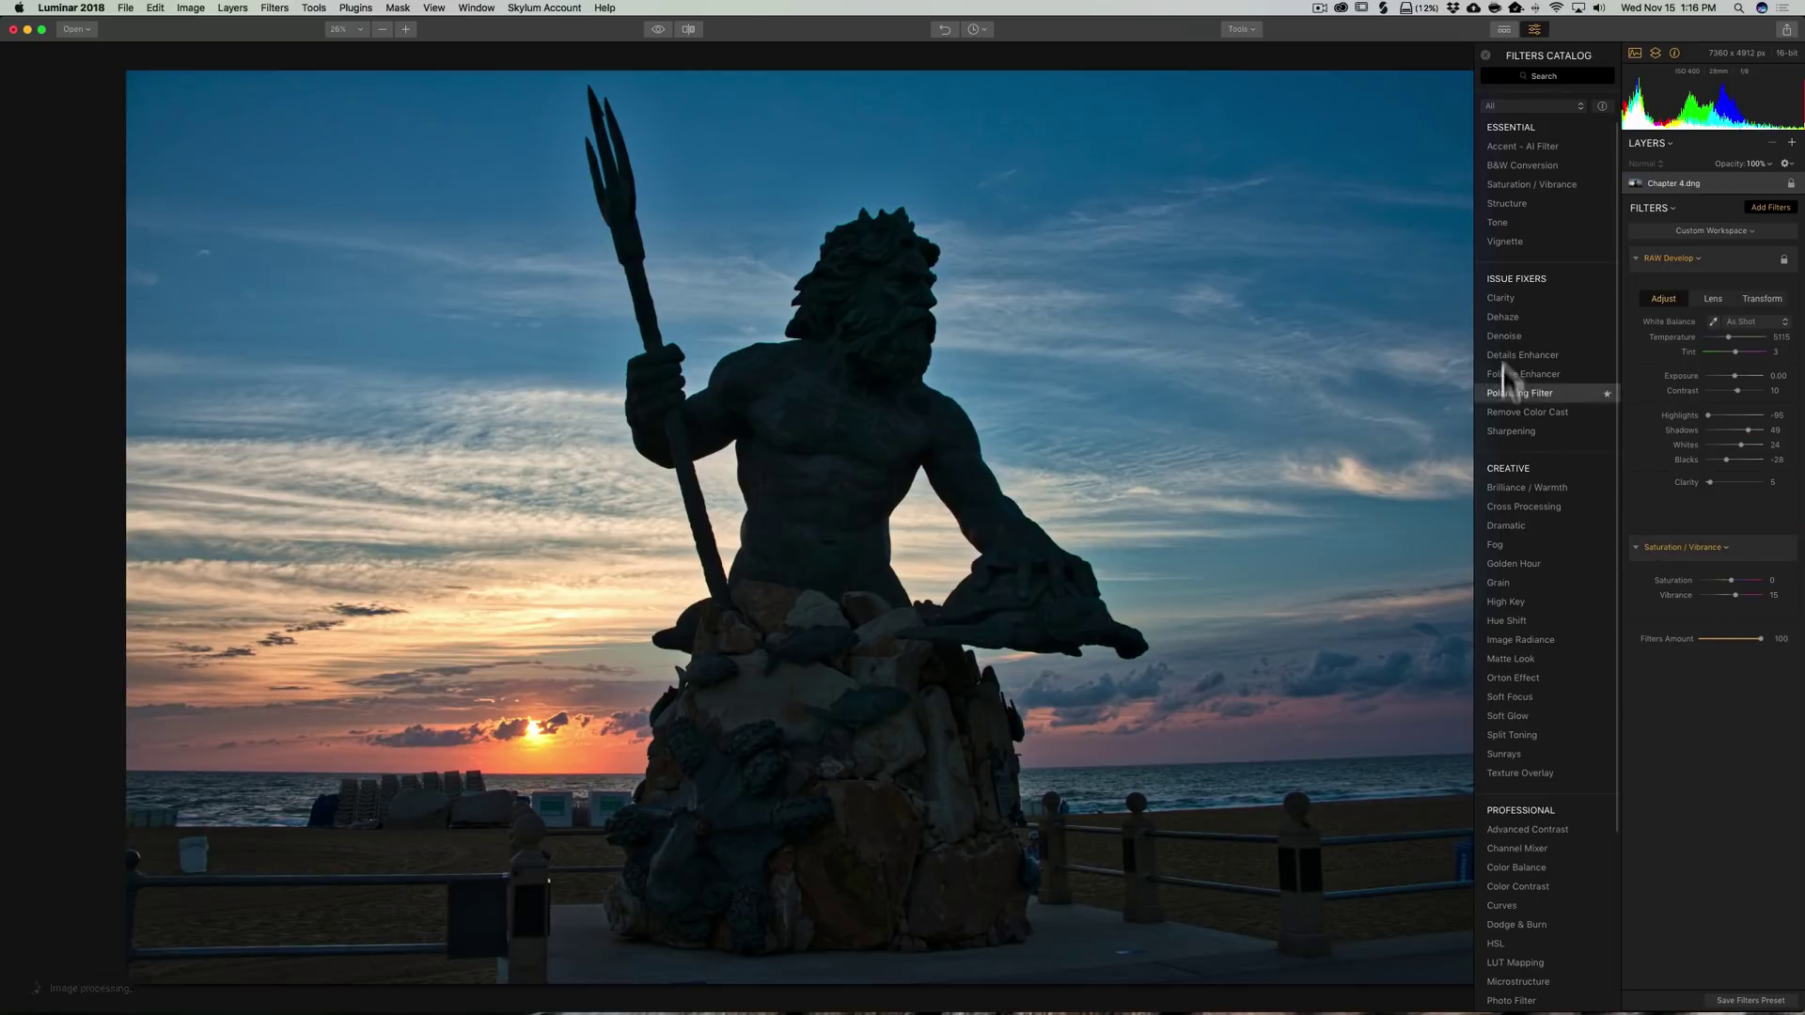
scroll(1527, 185, "down", 3)
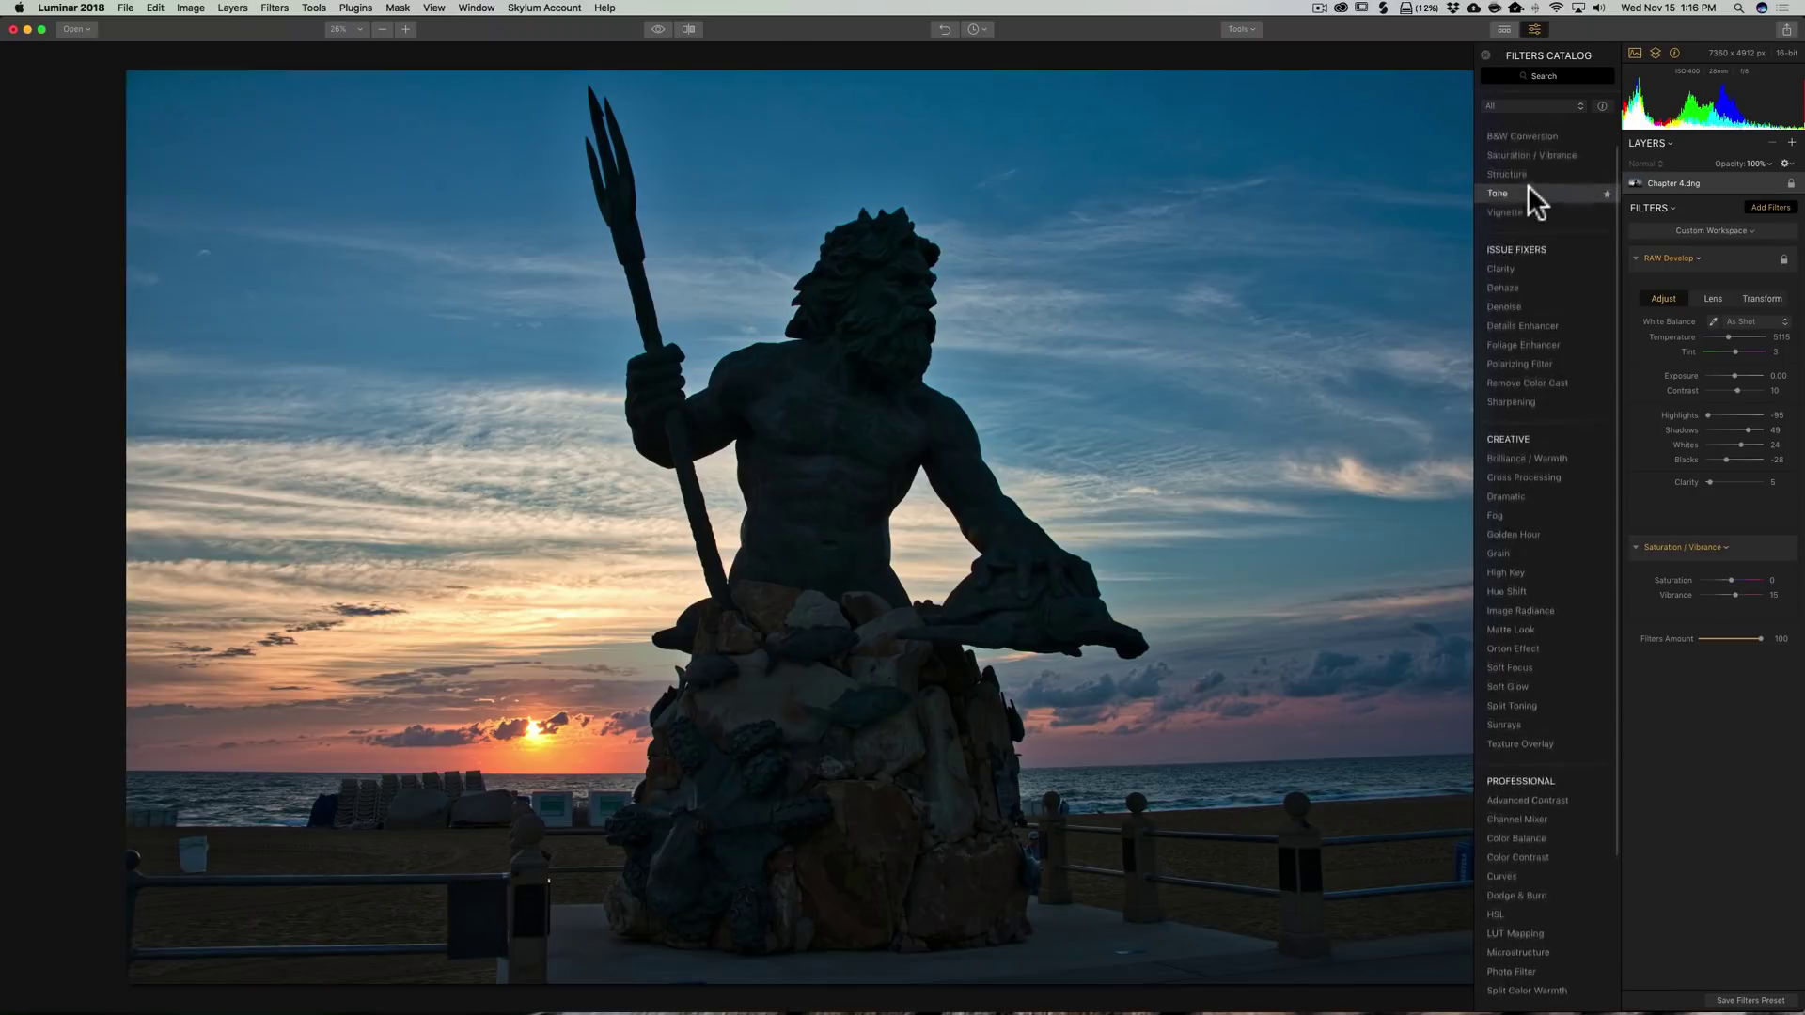
scroll(1516, 178, "up", 1)
Add a Tone filter and raise its Shadows to 67.
left_click(1506, 169)
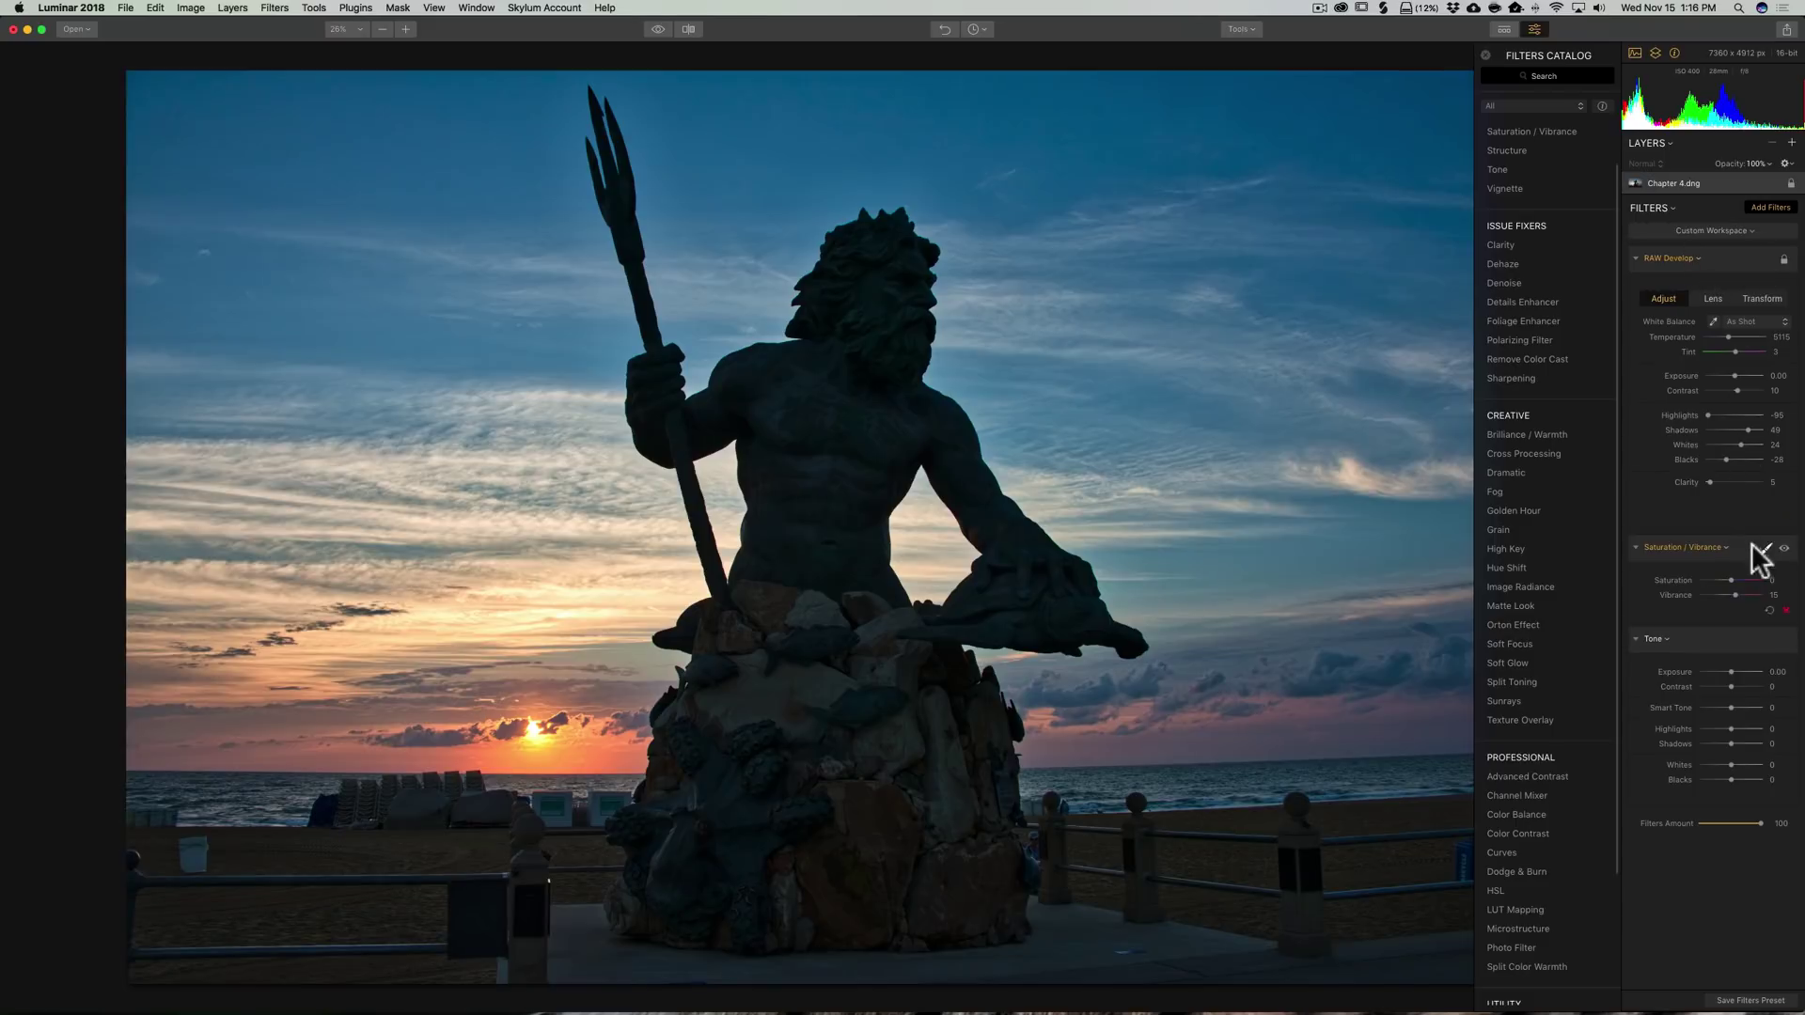
scroll(1515, 350, "up", 2)
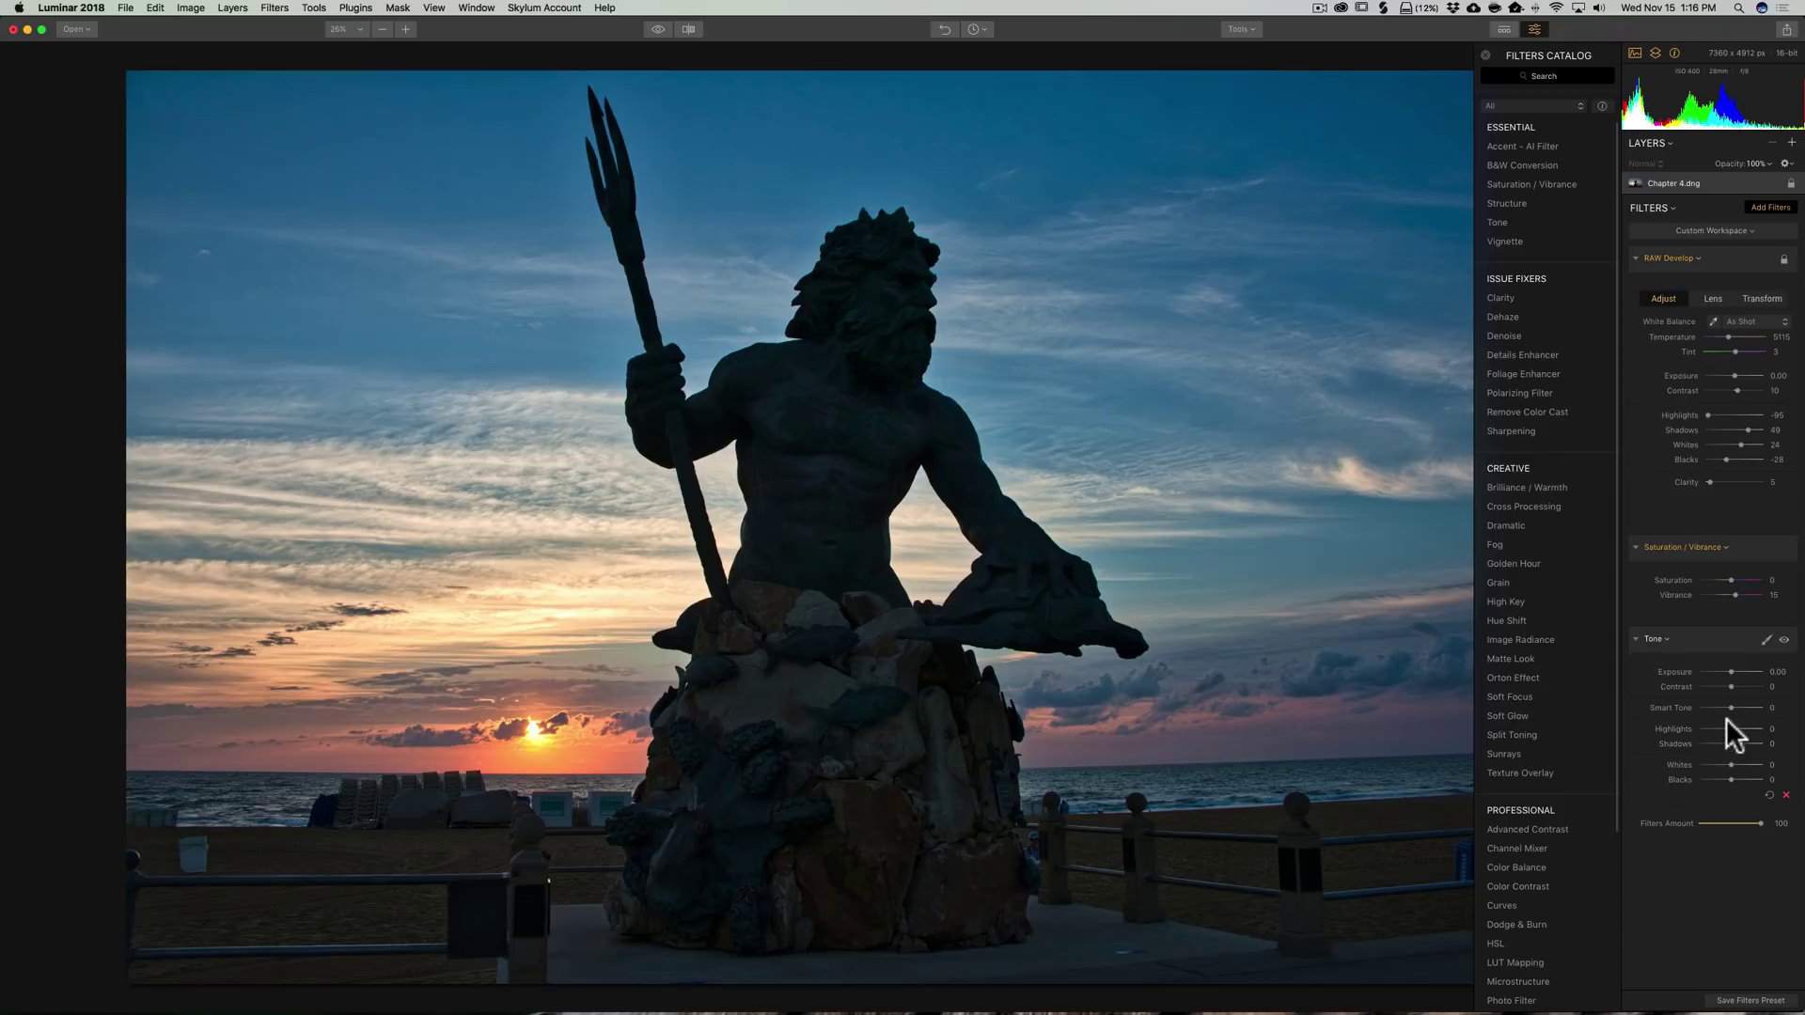
left_click_drag(1730, 742, 1739, 742)
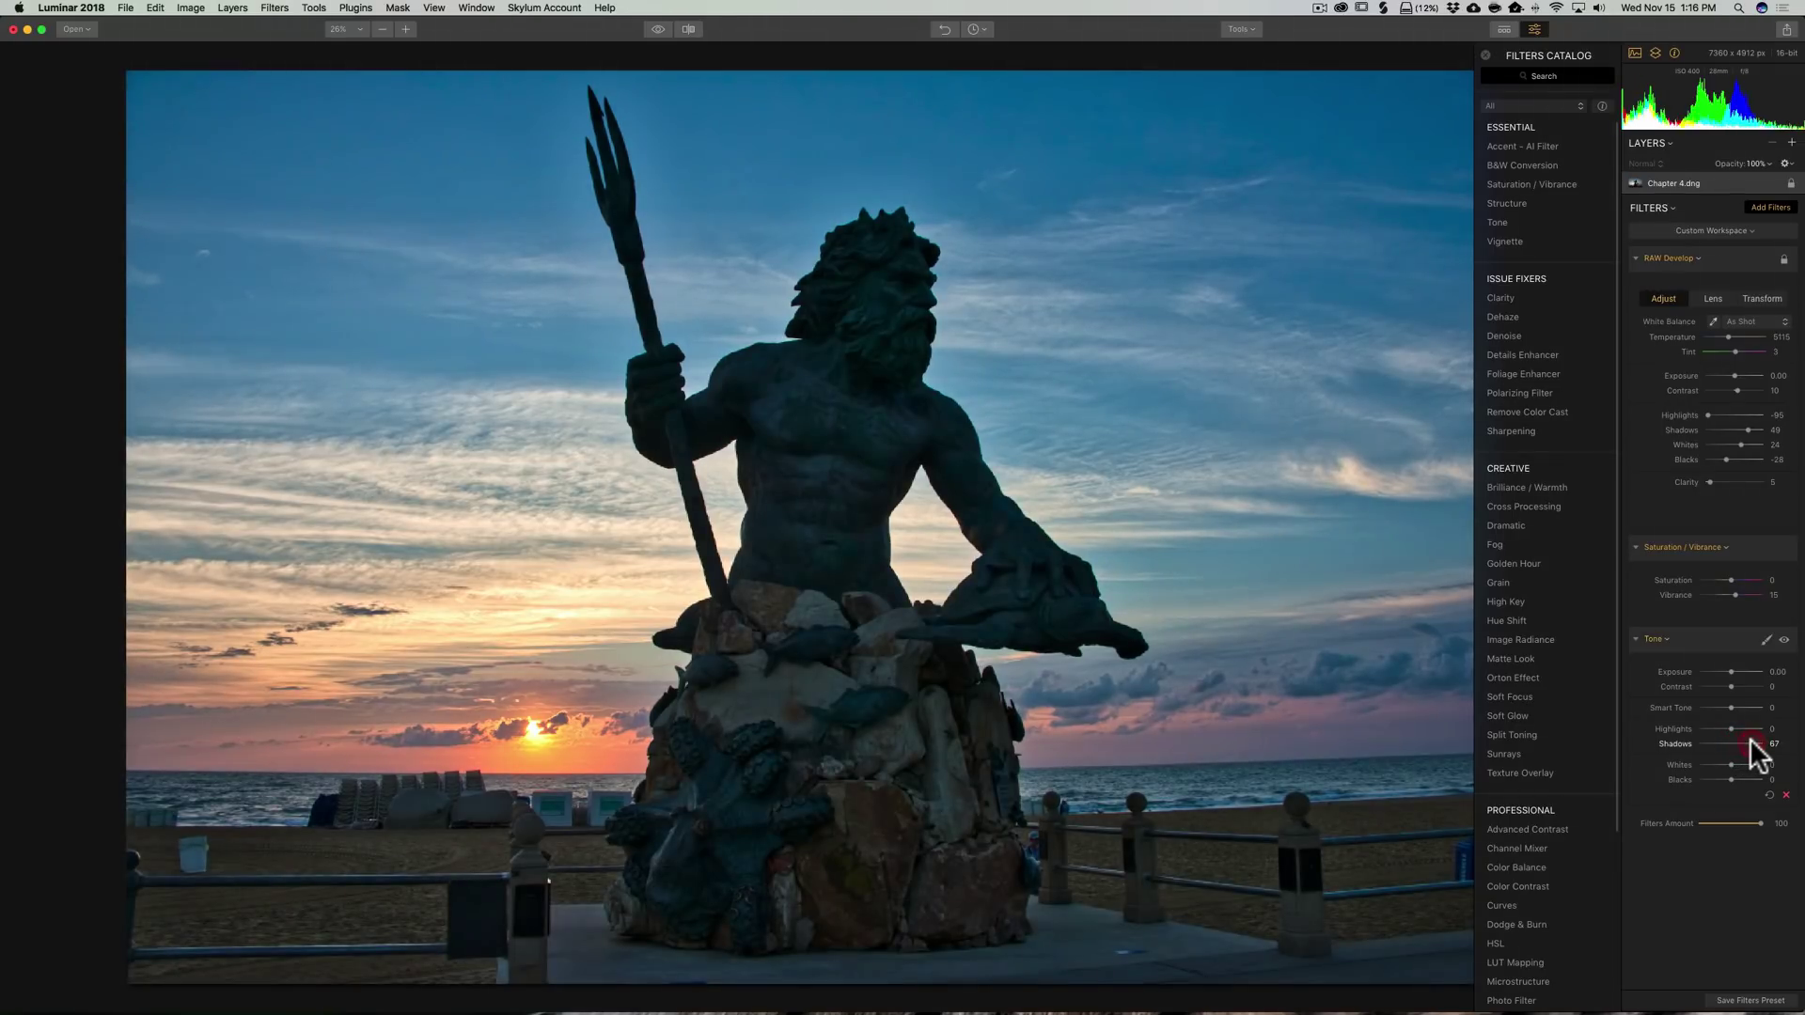
scroll(1548, 391, "down", 1)
scroll(1548, 391, "down", 3)
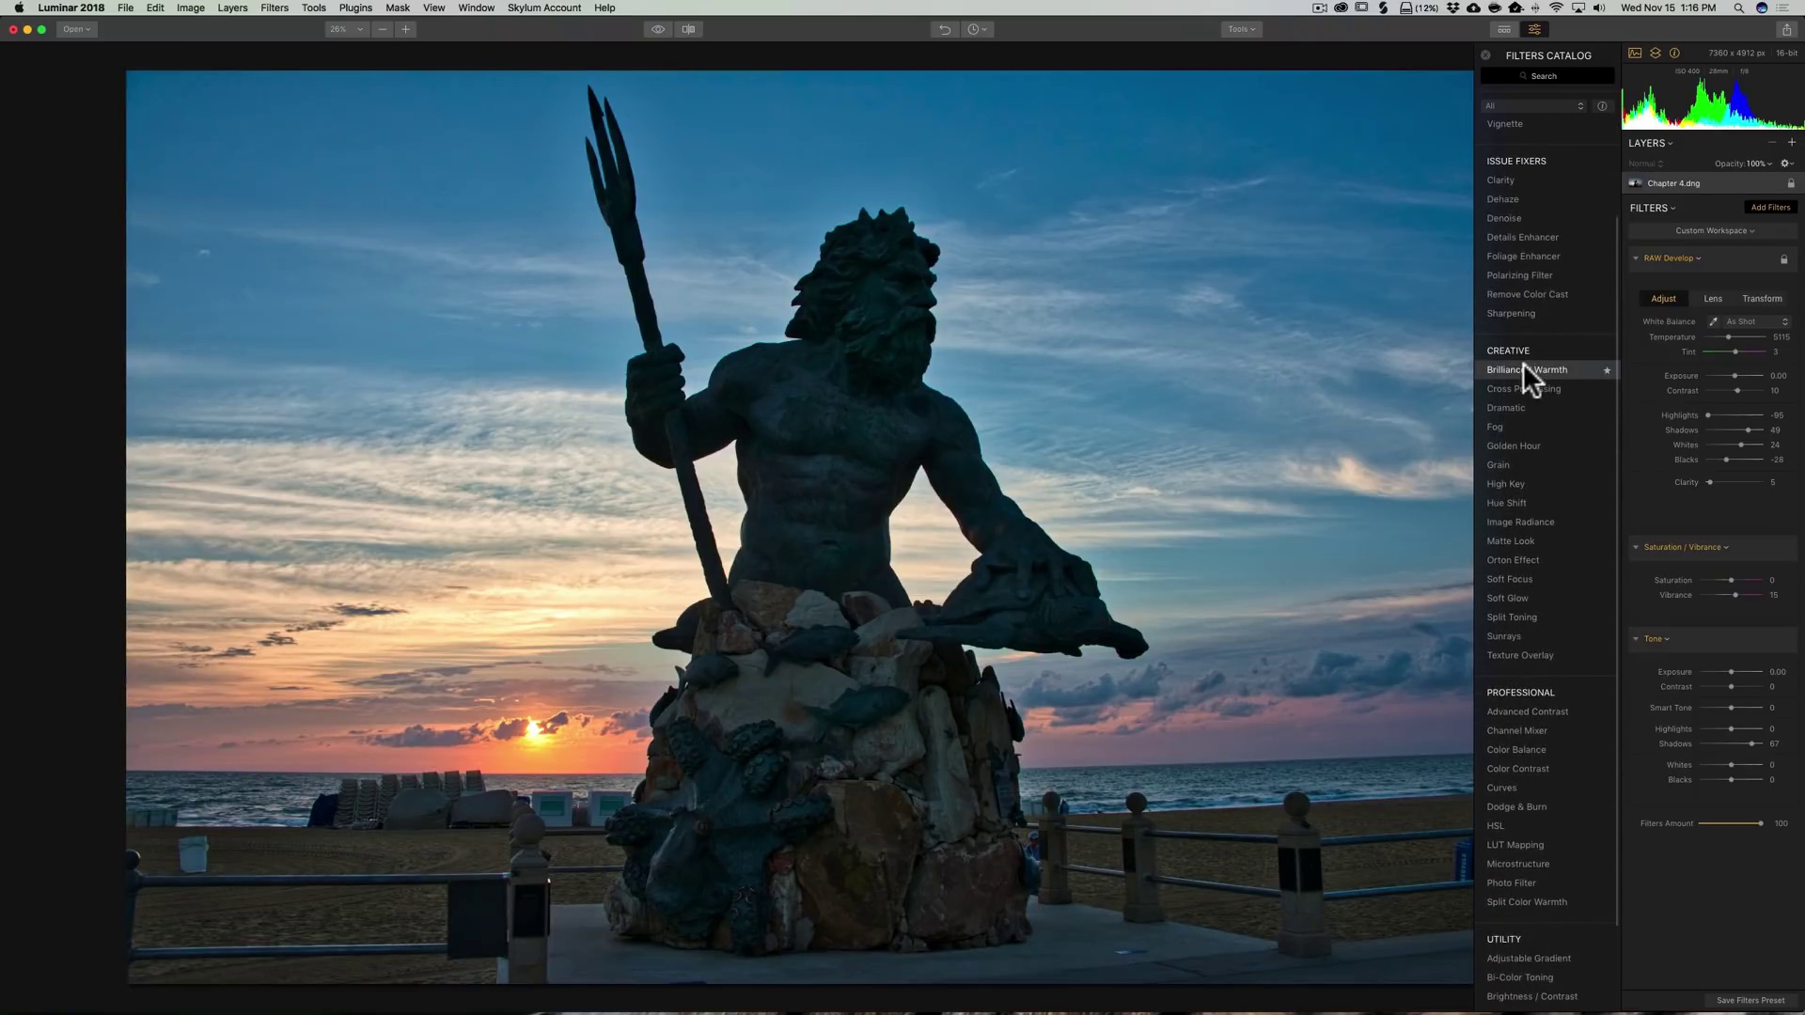
Add Brilliance / Warmth with Vividness 11 and Warmth 10.
left_click(1523, 369)
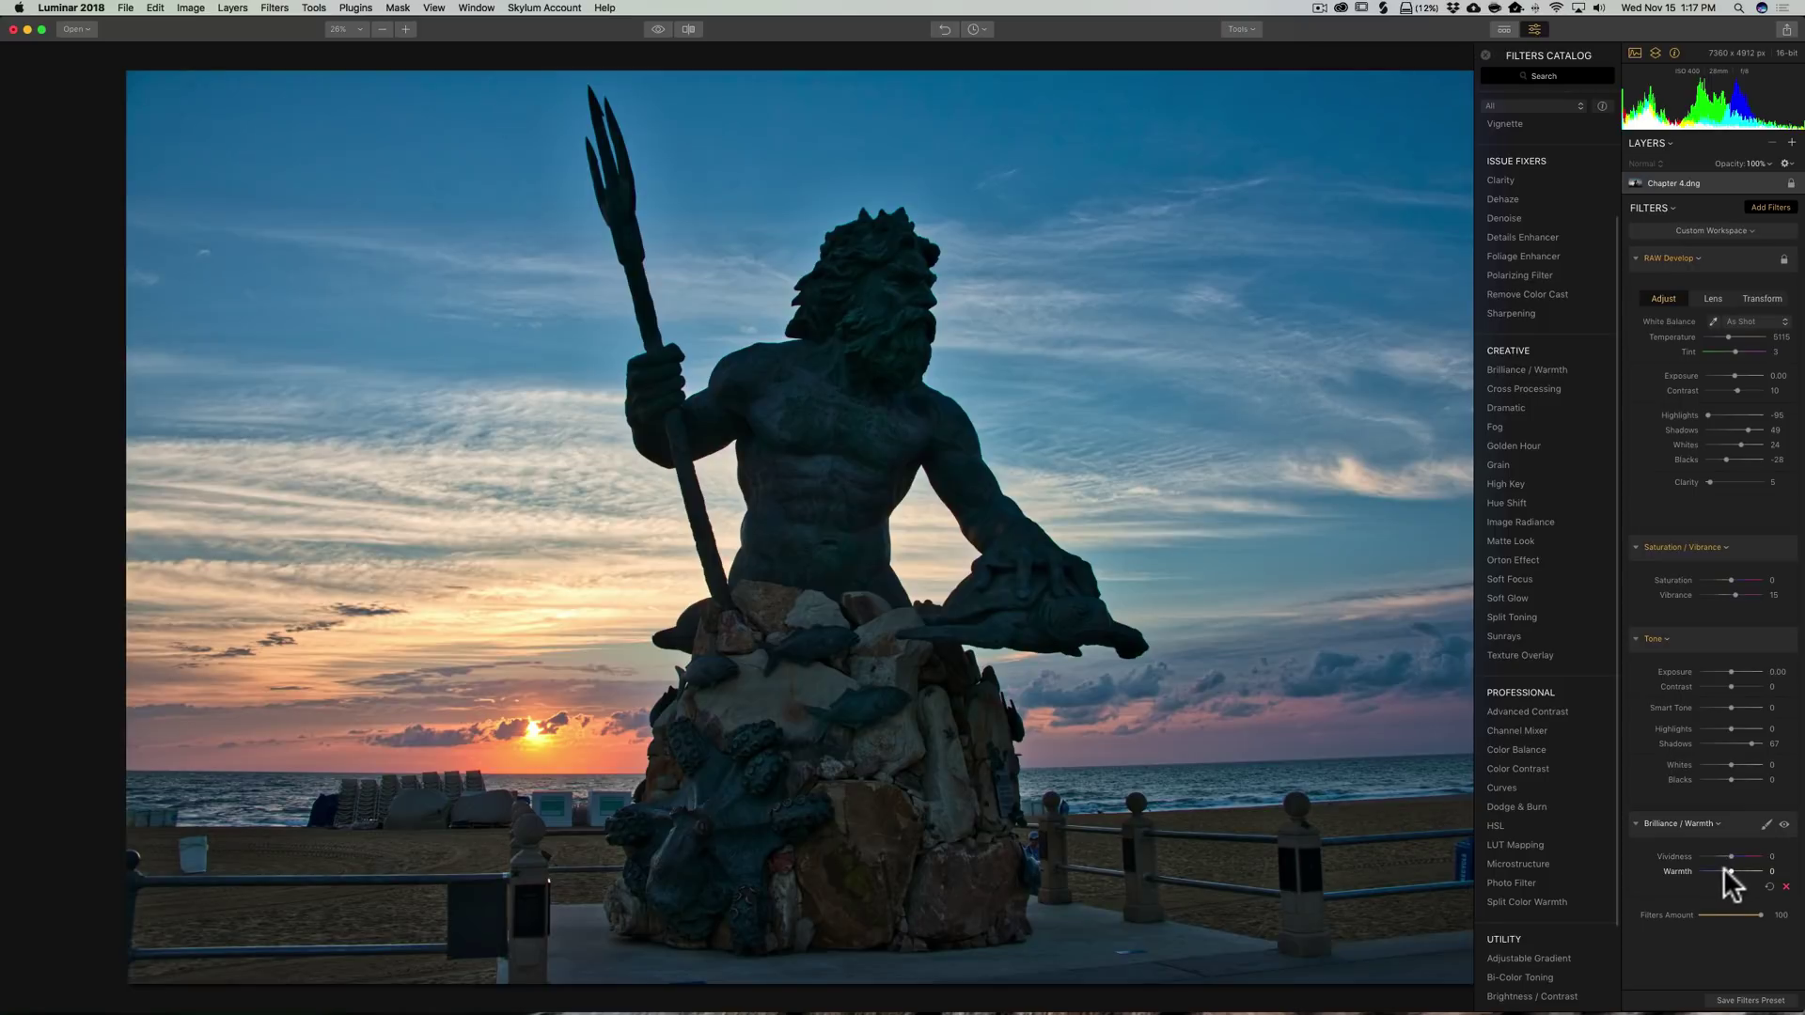
left_click_drag(1726, 866, 1735, 851)
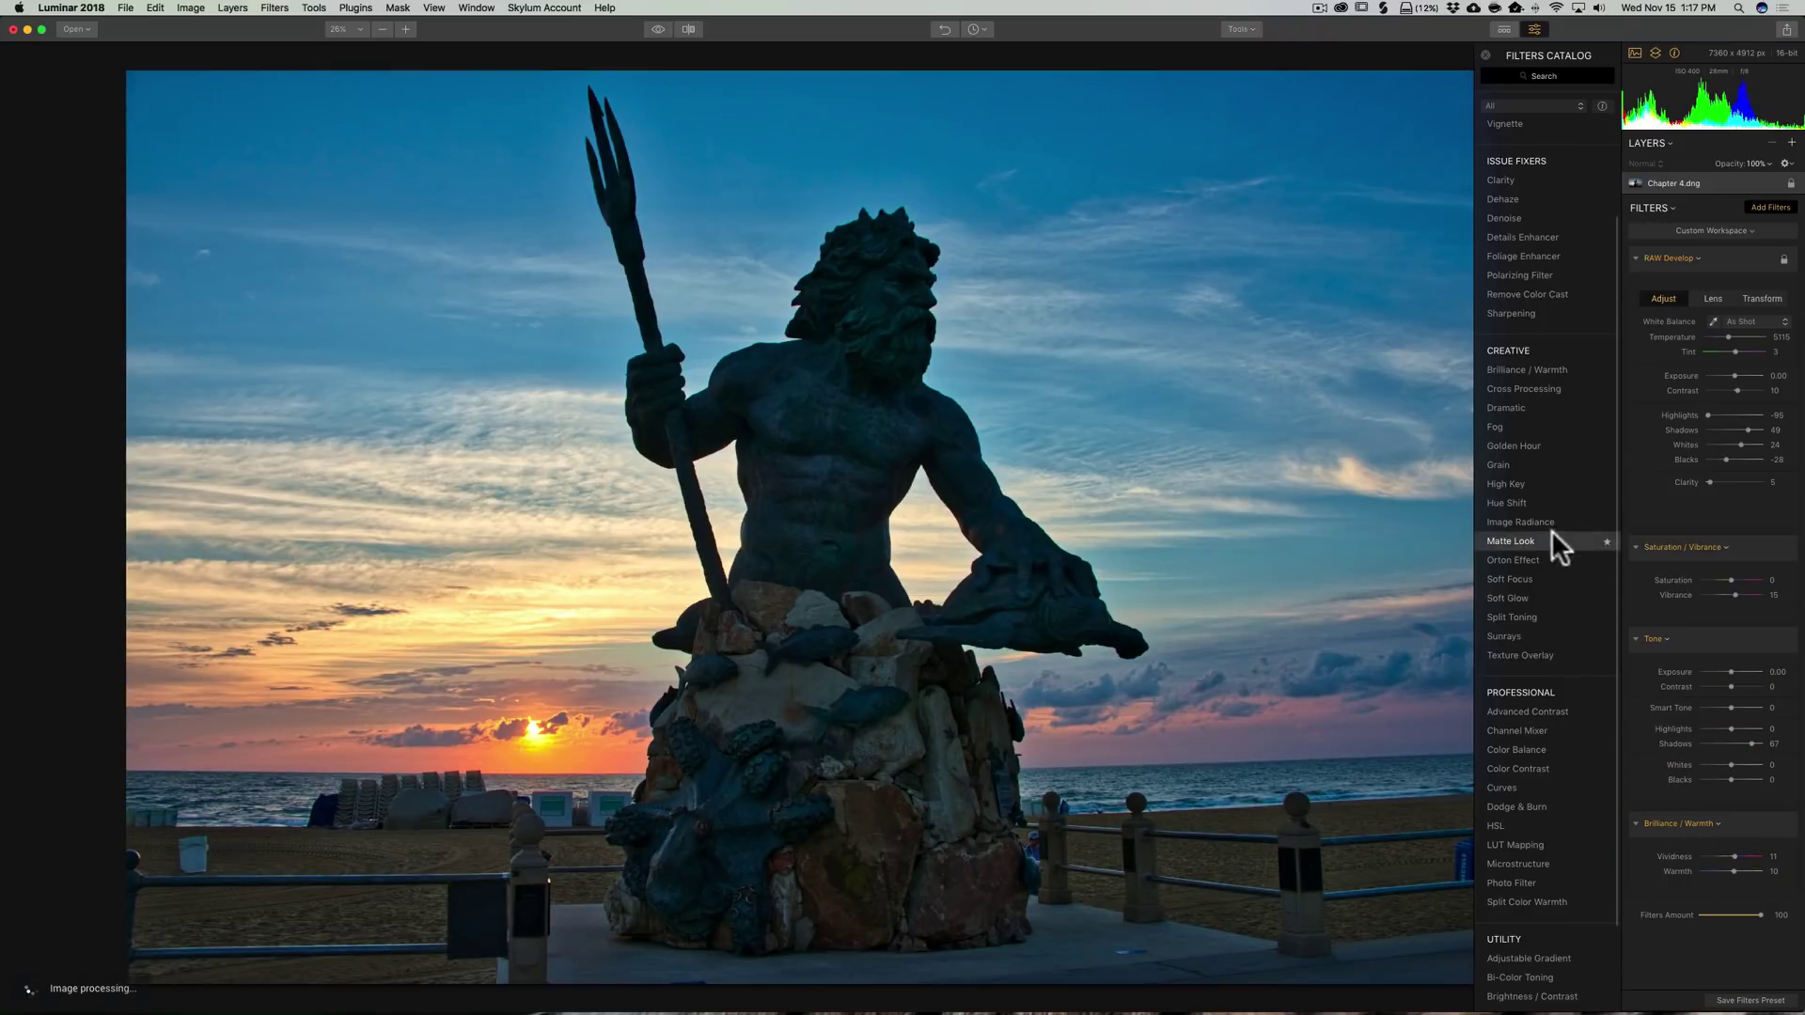
scroll(1547, 529, "down", 3)
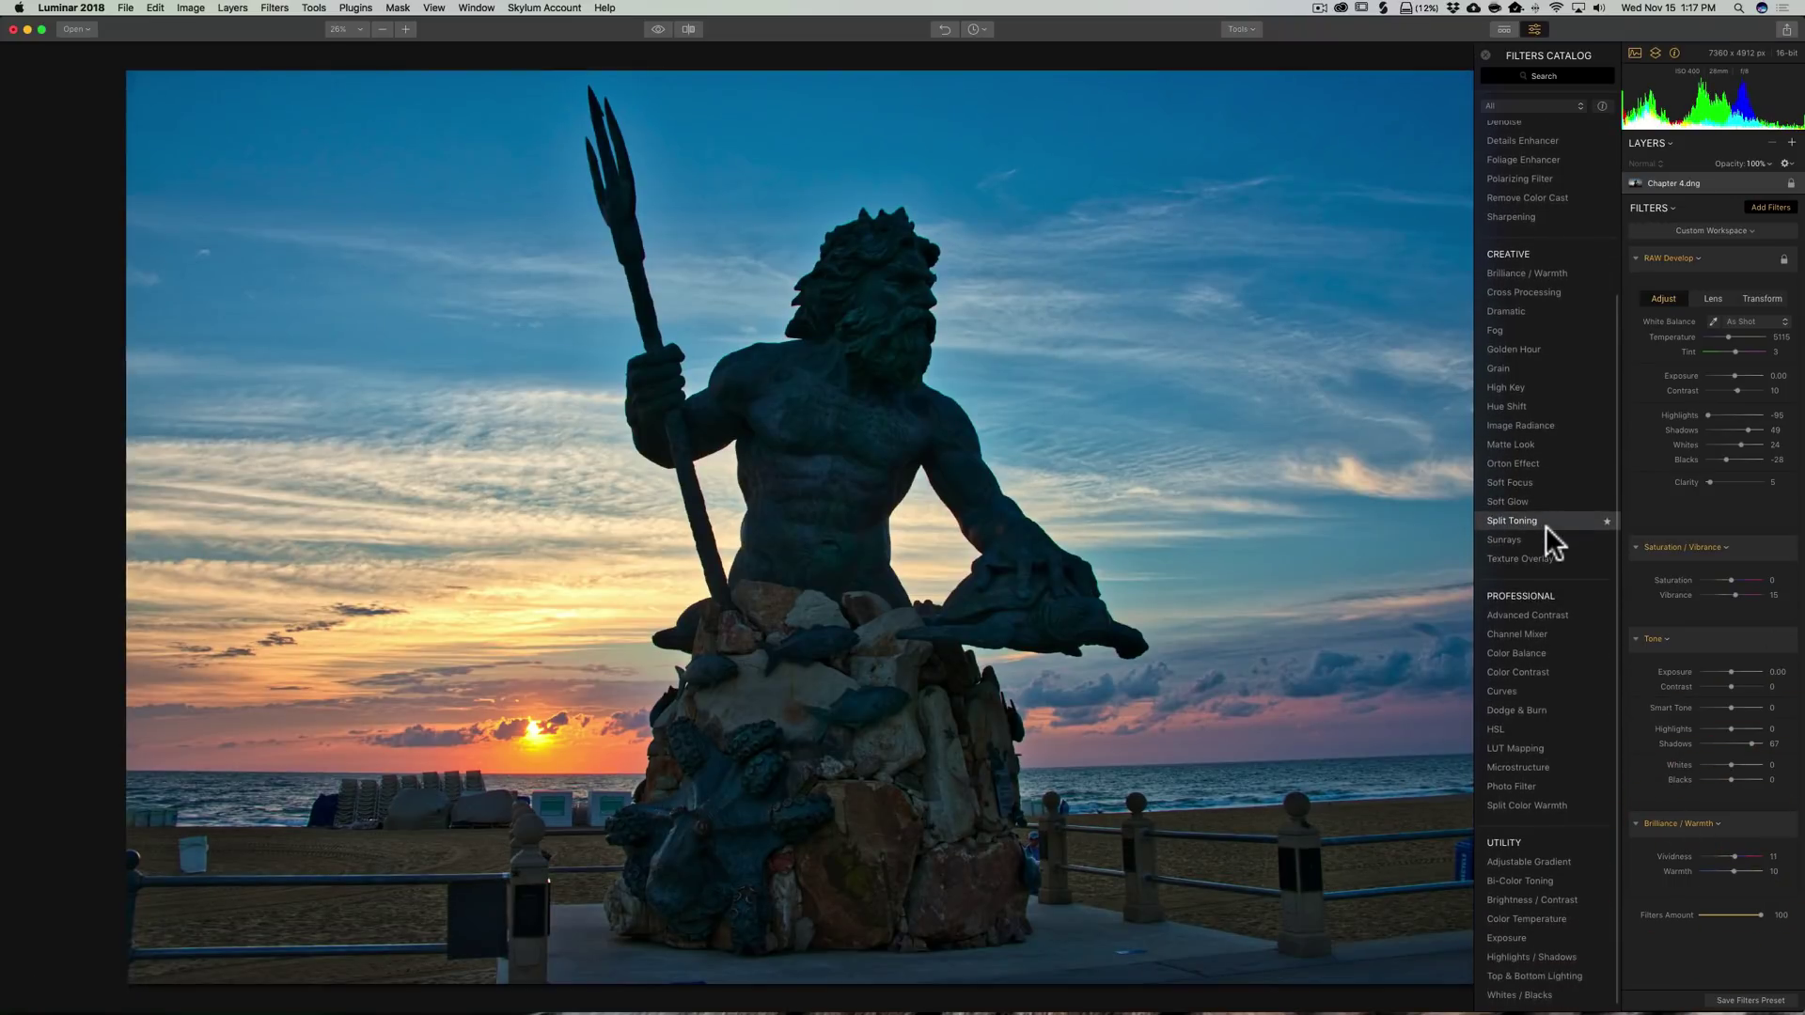
Add Golden Hour with Amount 20 and Saturation 7.
left_click(1538, 348)
scroll(1717, 931, "down", 2)
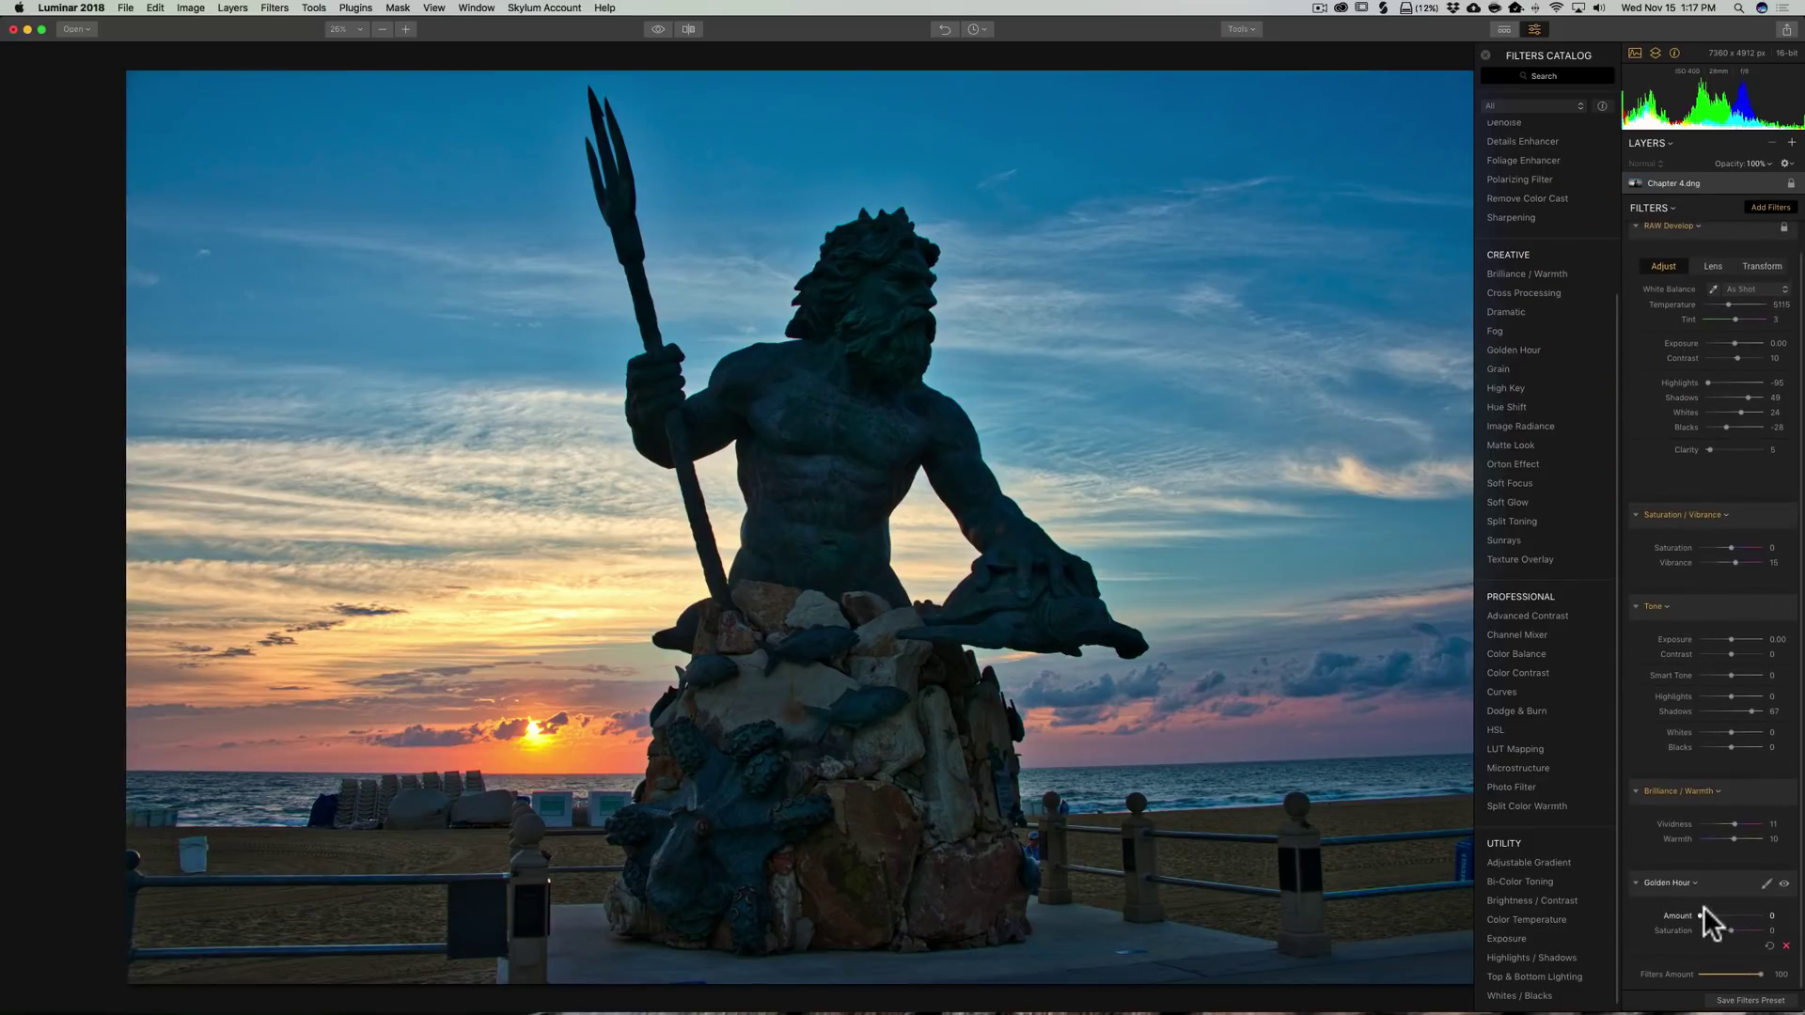
left_click_drag(1700, 912, 1705, 915)
left_click_drag(1711, 910, 1732, 924)
scroll(1554, 560, "down", 1)
scroll(1554, 565, "up", 1)
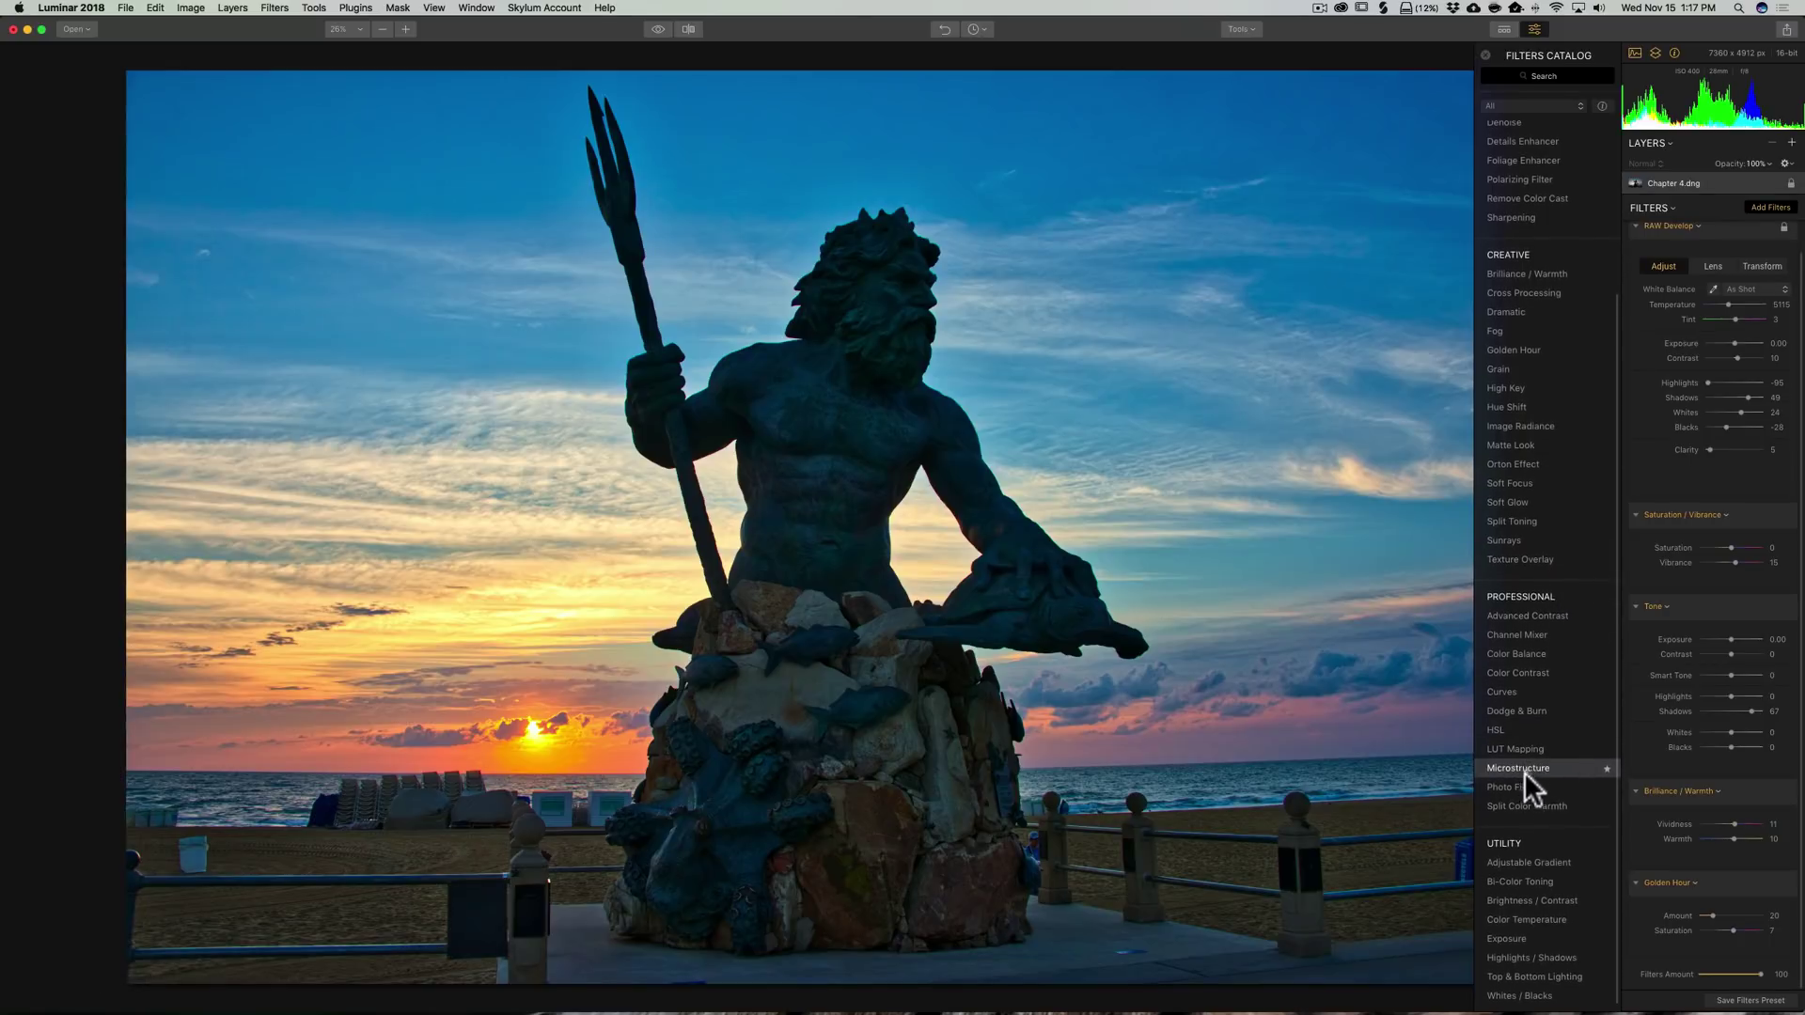
scroll(1576, 402, "up", 10)
Add a Vignette with Amount -69, Size 50 and Inner Light 19.
left_click(1495, 242)
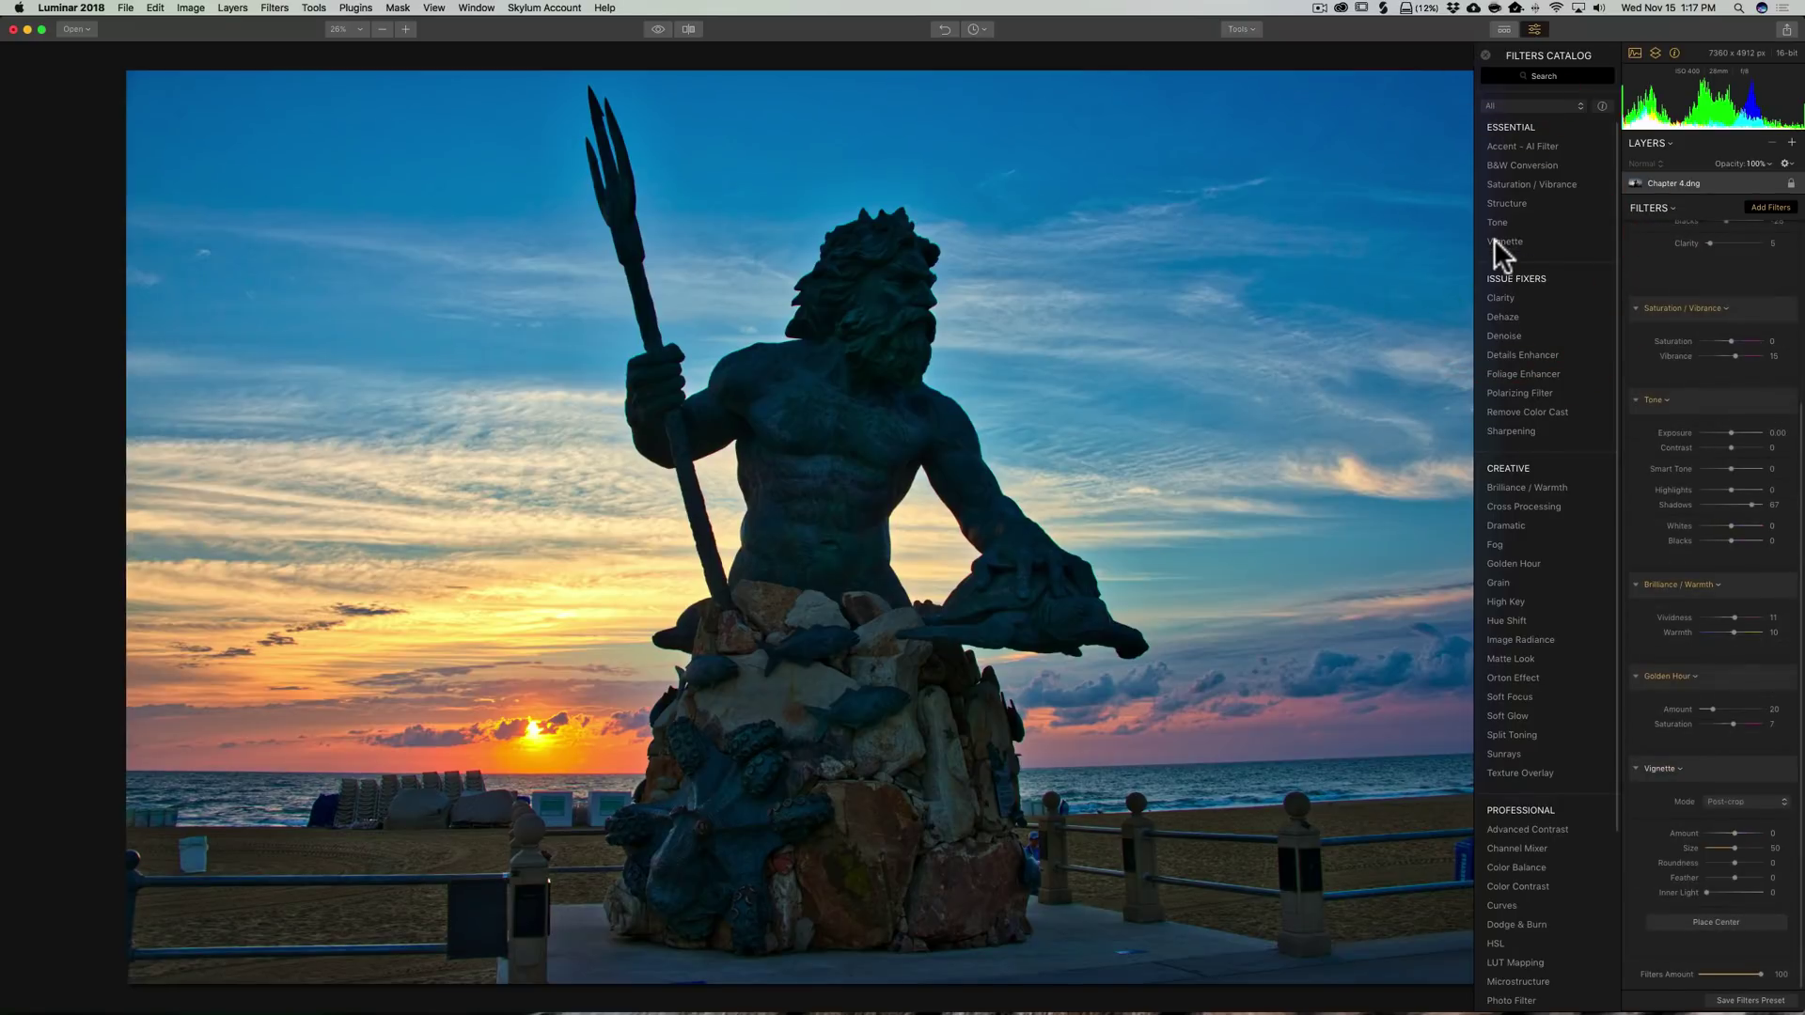
scroll(1708, 901, "down", 5)
left_click_drag(1738, 829, 1708, 889)
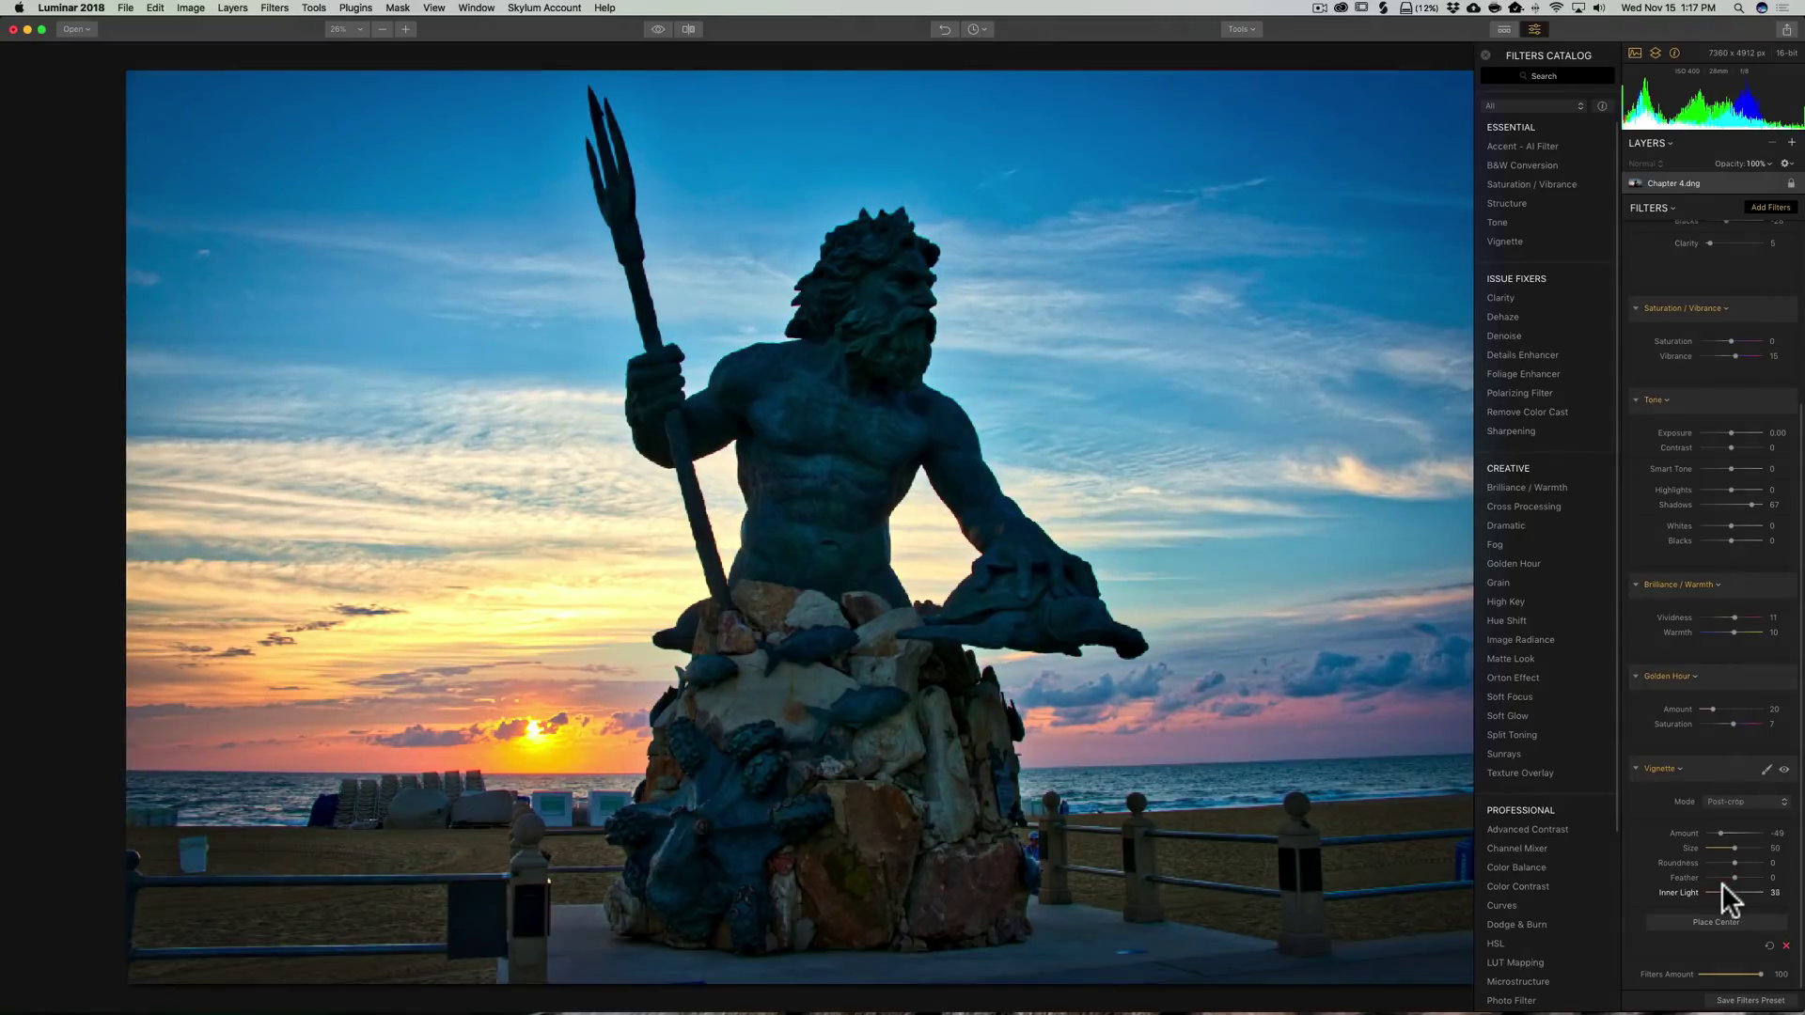
left_click_drag(1719, 886, 1717, 884)
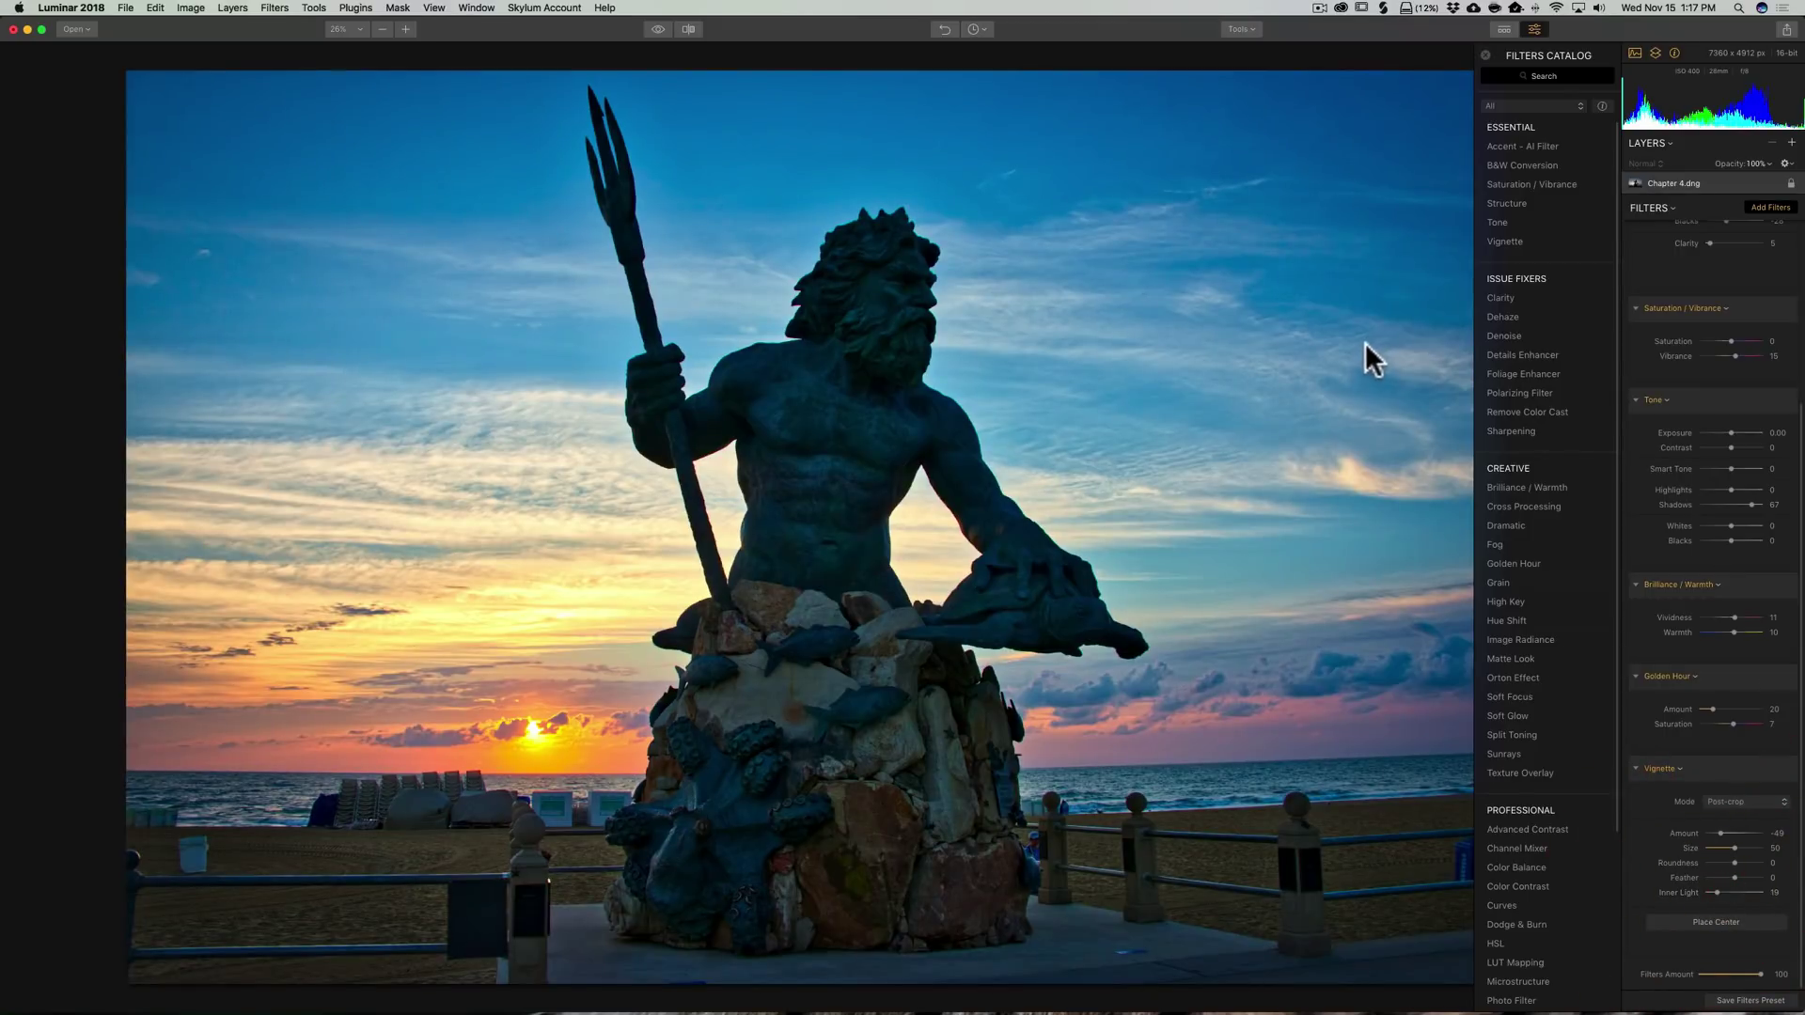
scroll(1689, 369, "up", 5)
scroll(1651, 707, "down", 5)
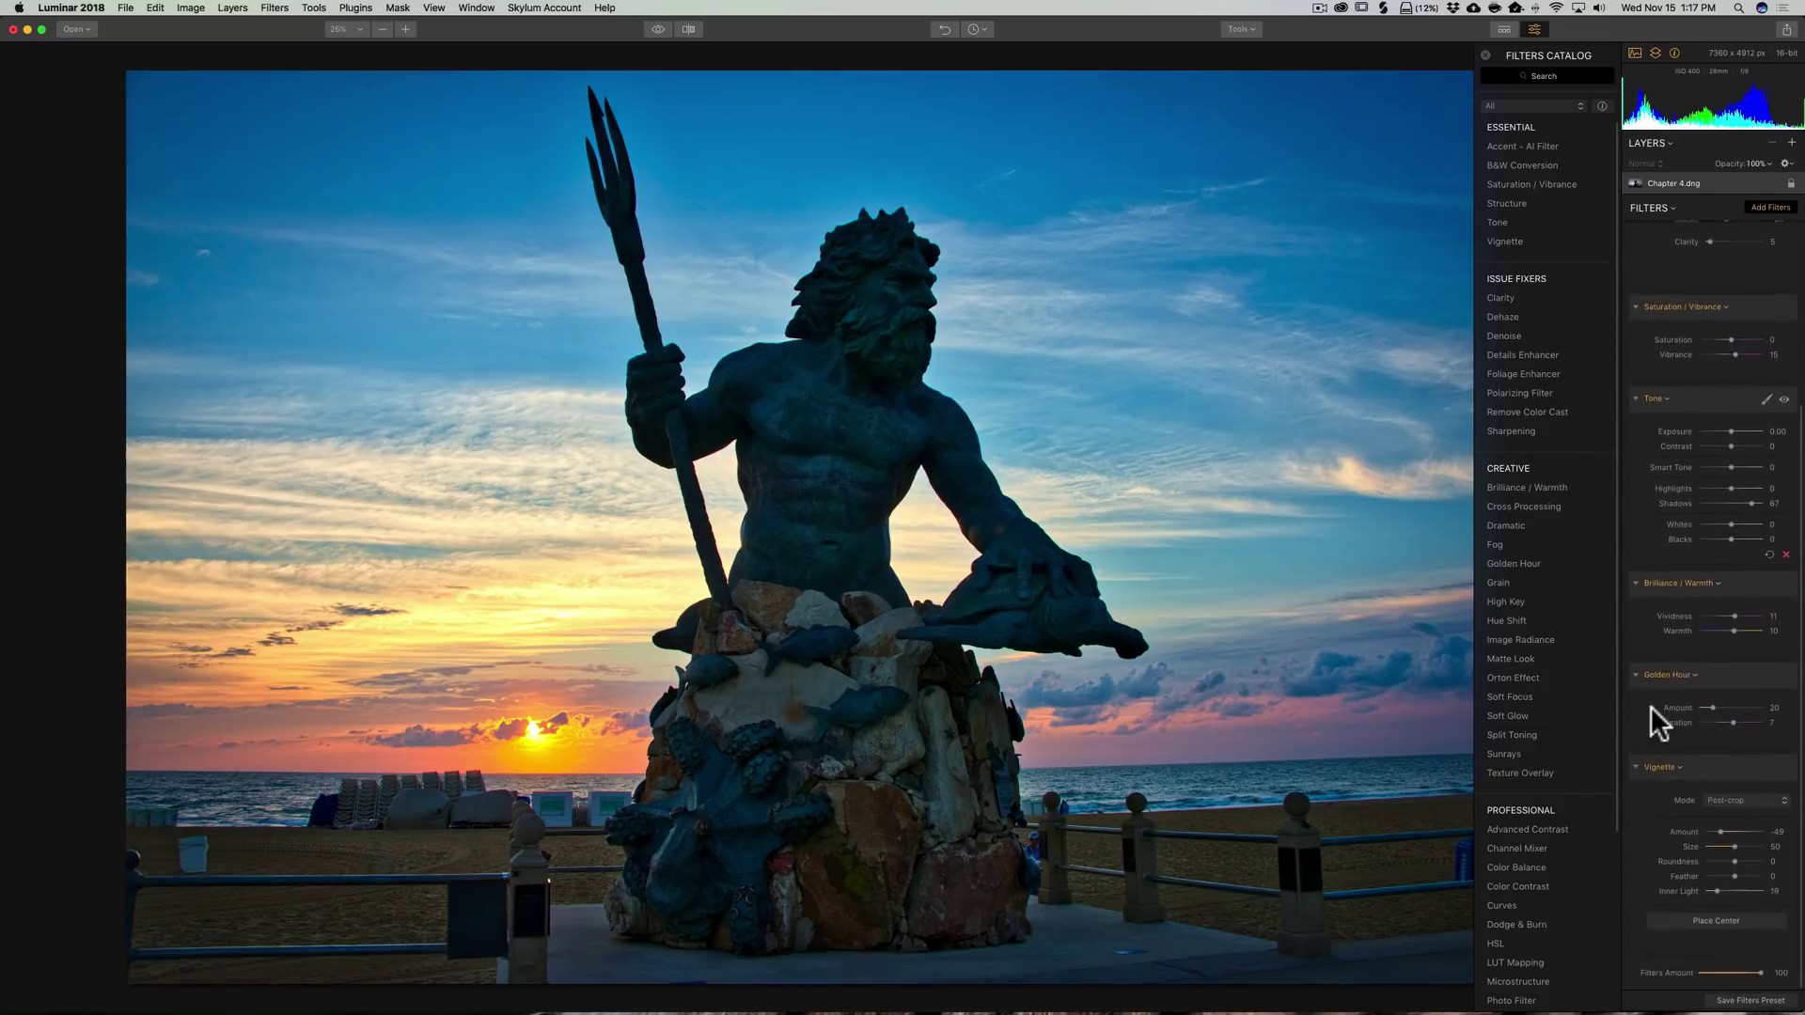
scroll(1651, 707, "up", 5)
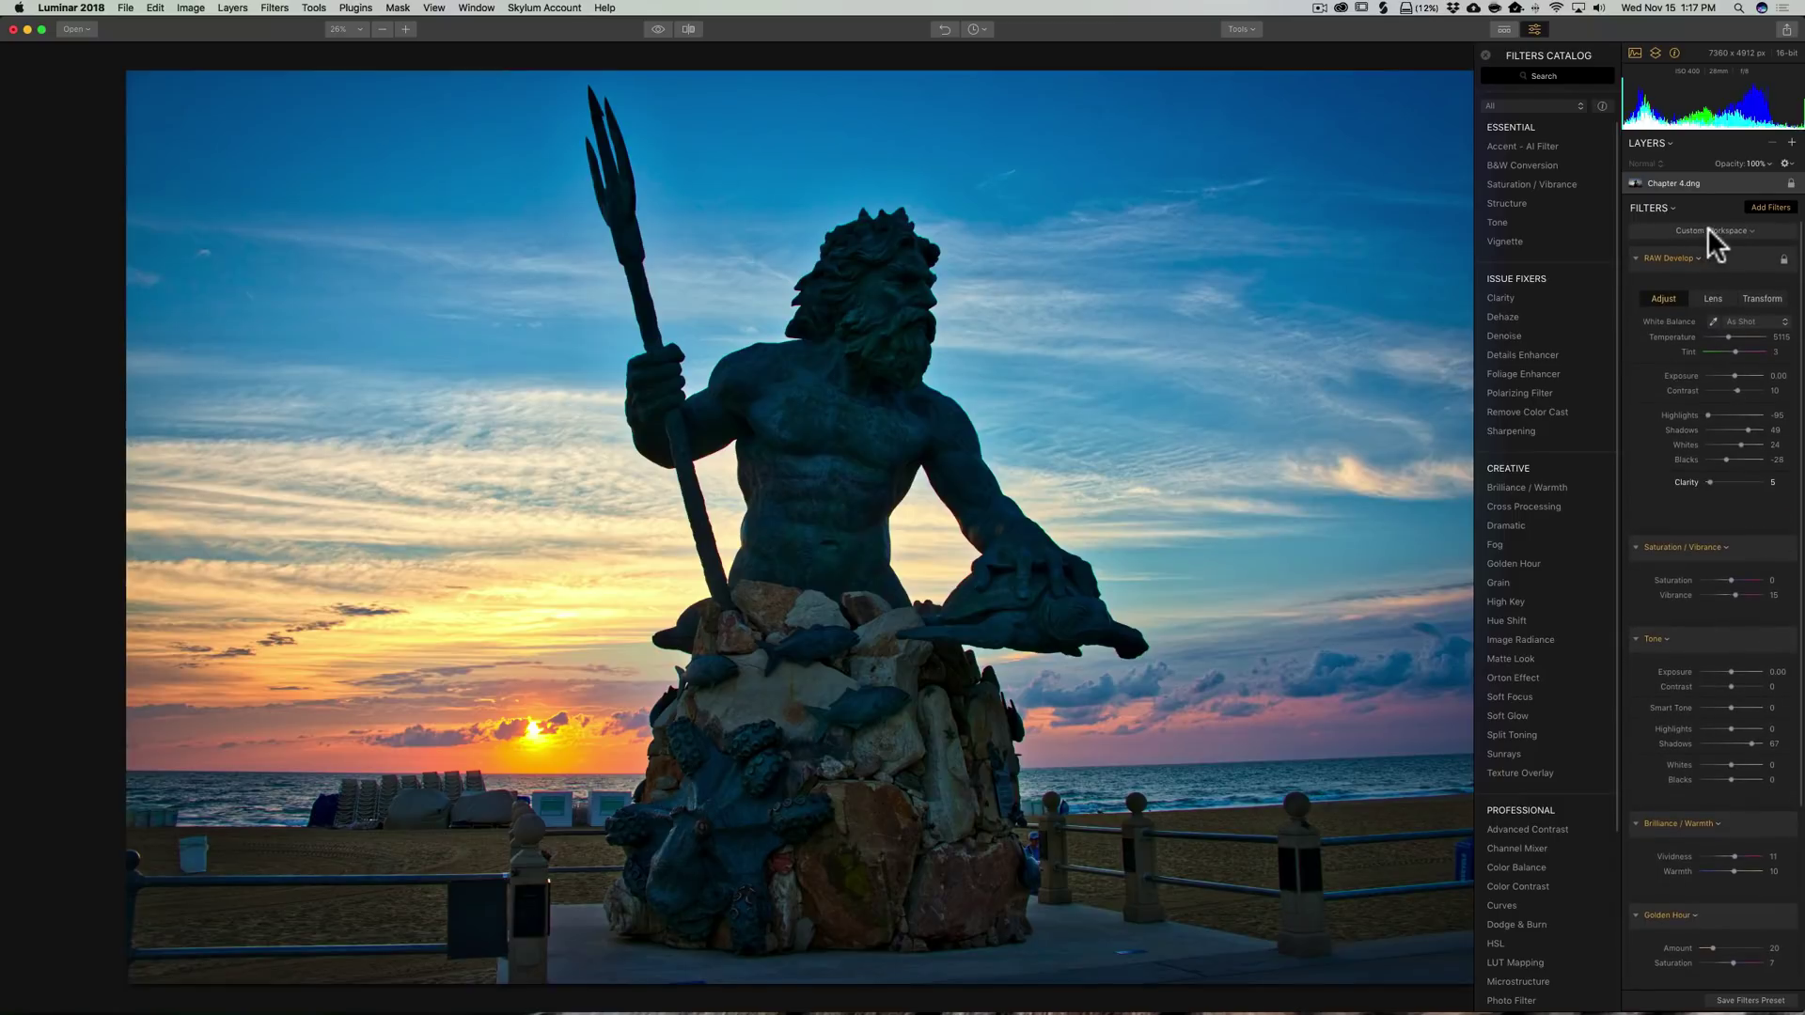
Save the RAW Develop, Tone, Warmth, Golden Hour and Vignette filter stack as the 'Golden Hour' workspace.
left_click(1733, 232)
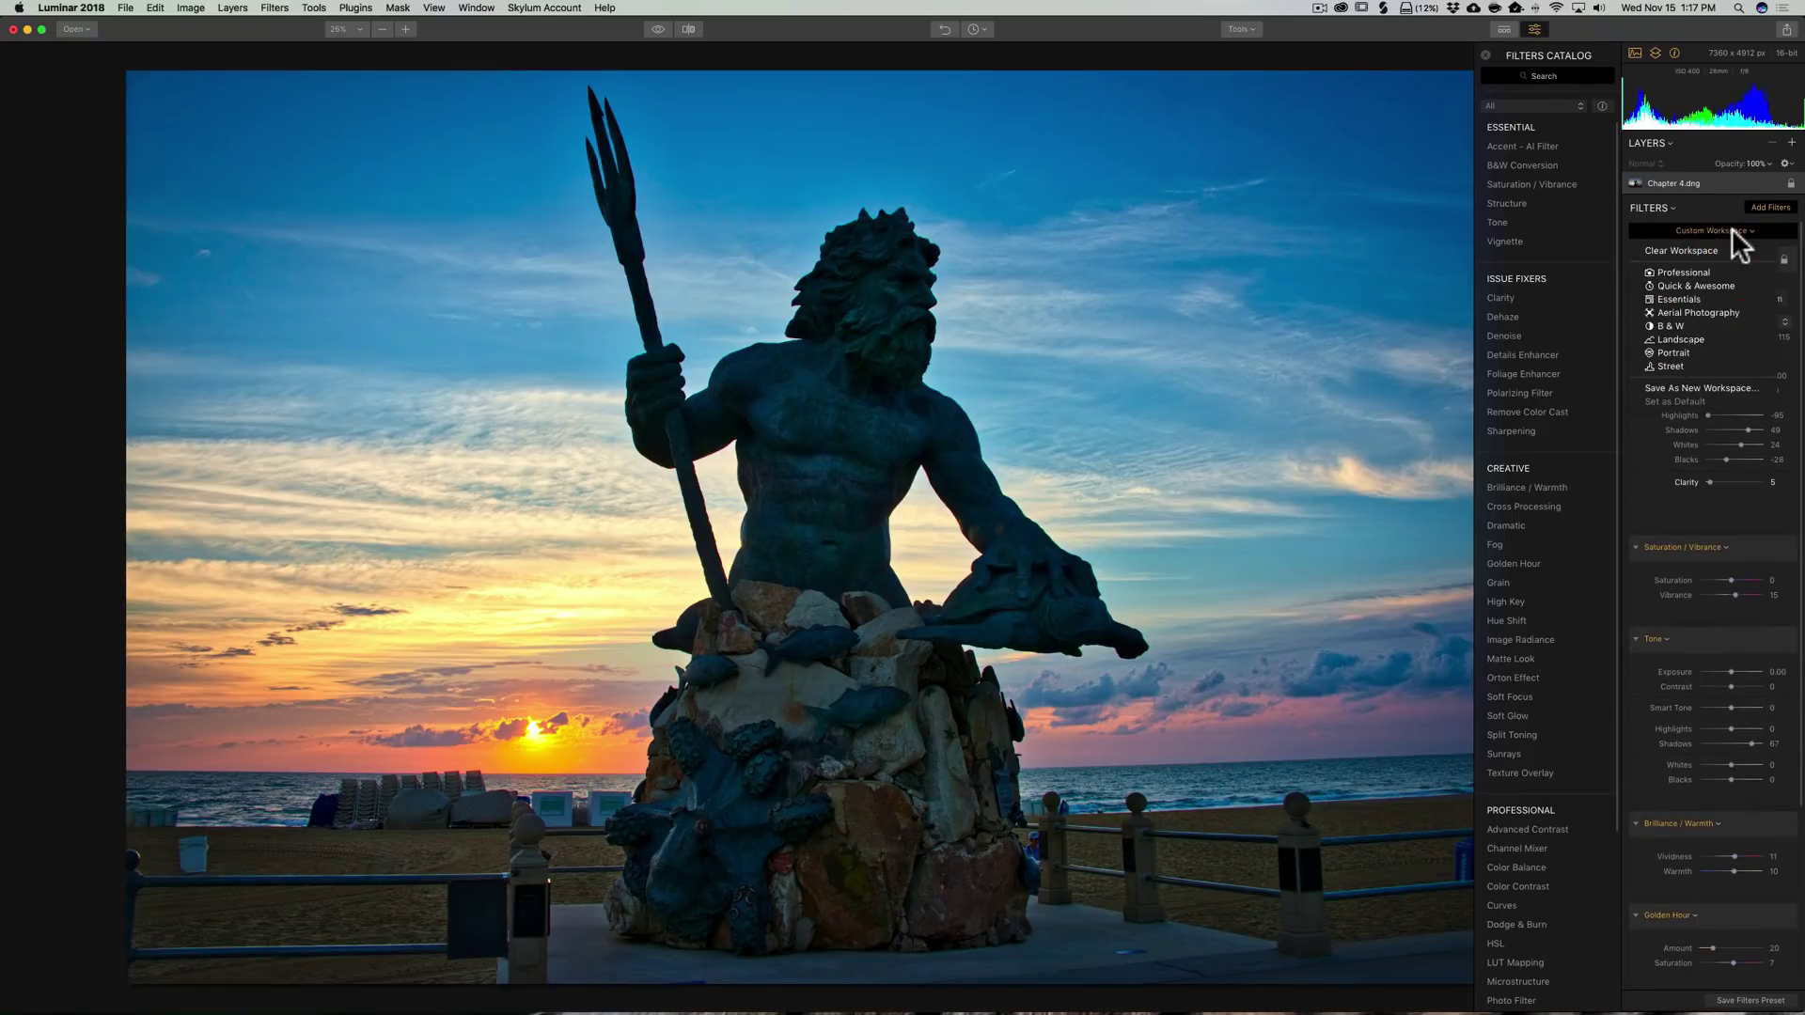
left_click(1726, 386)
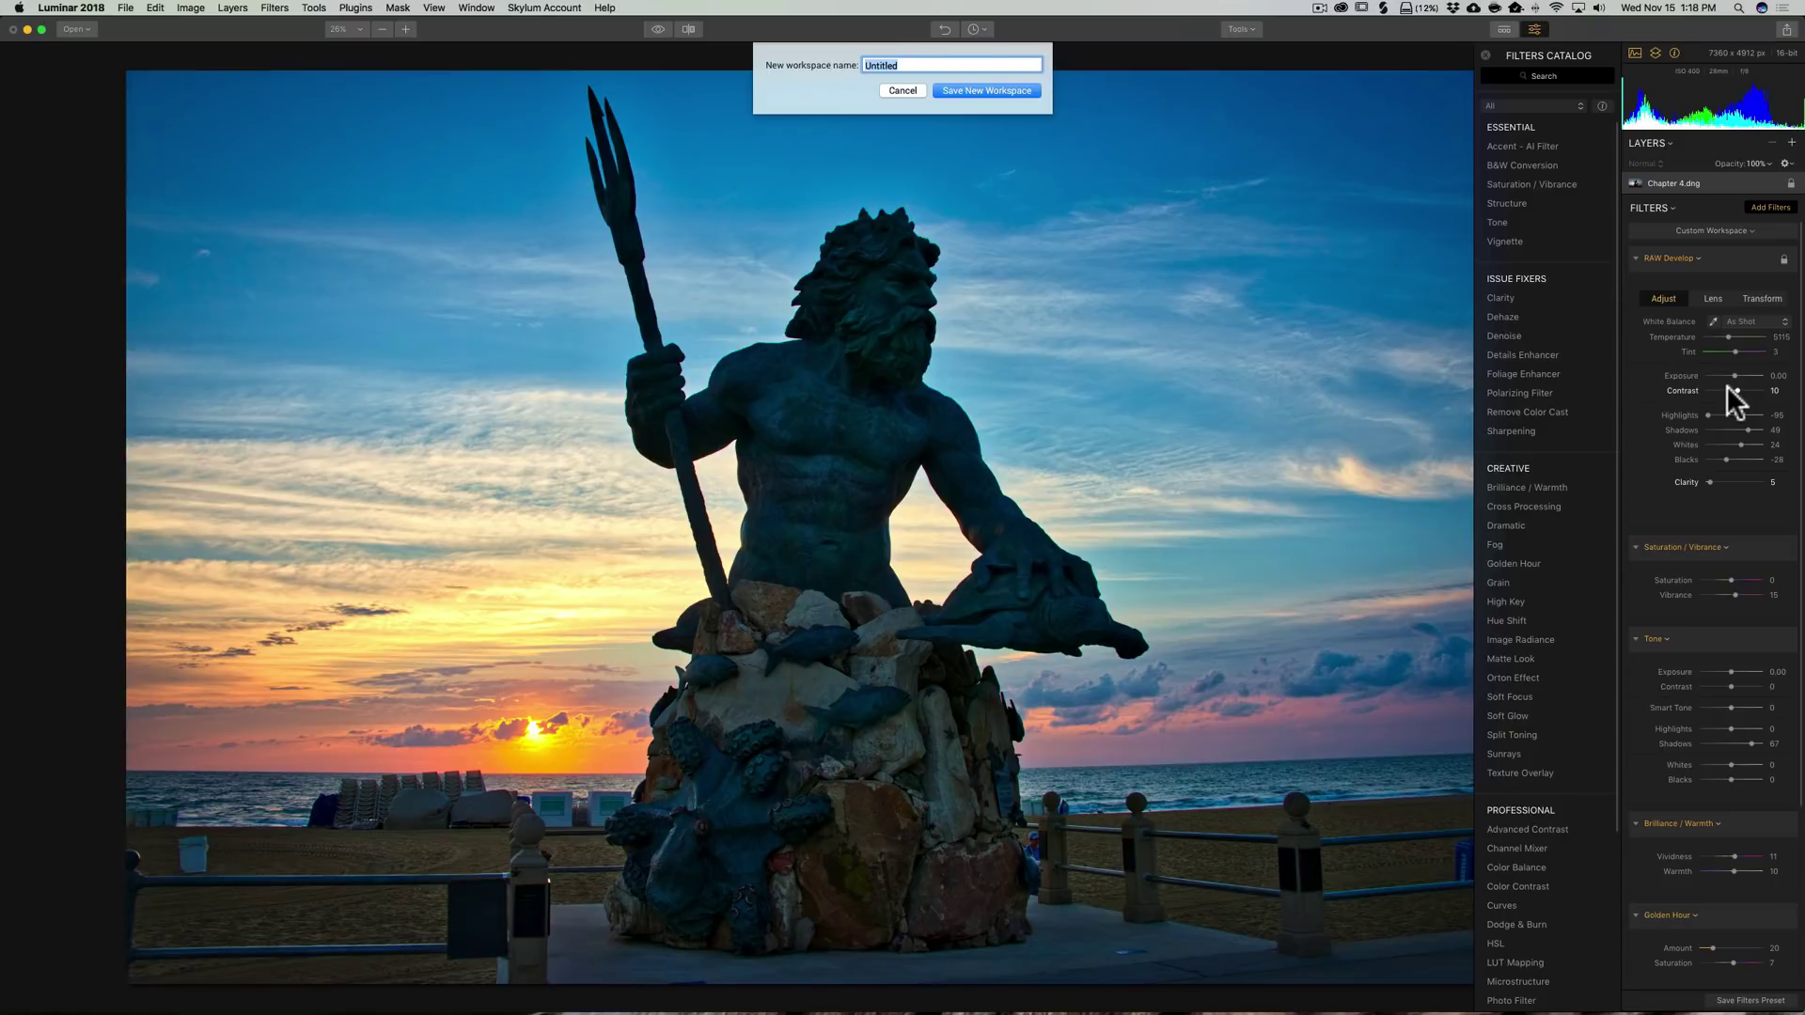
type("Golden ")
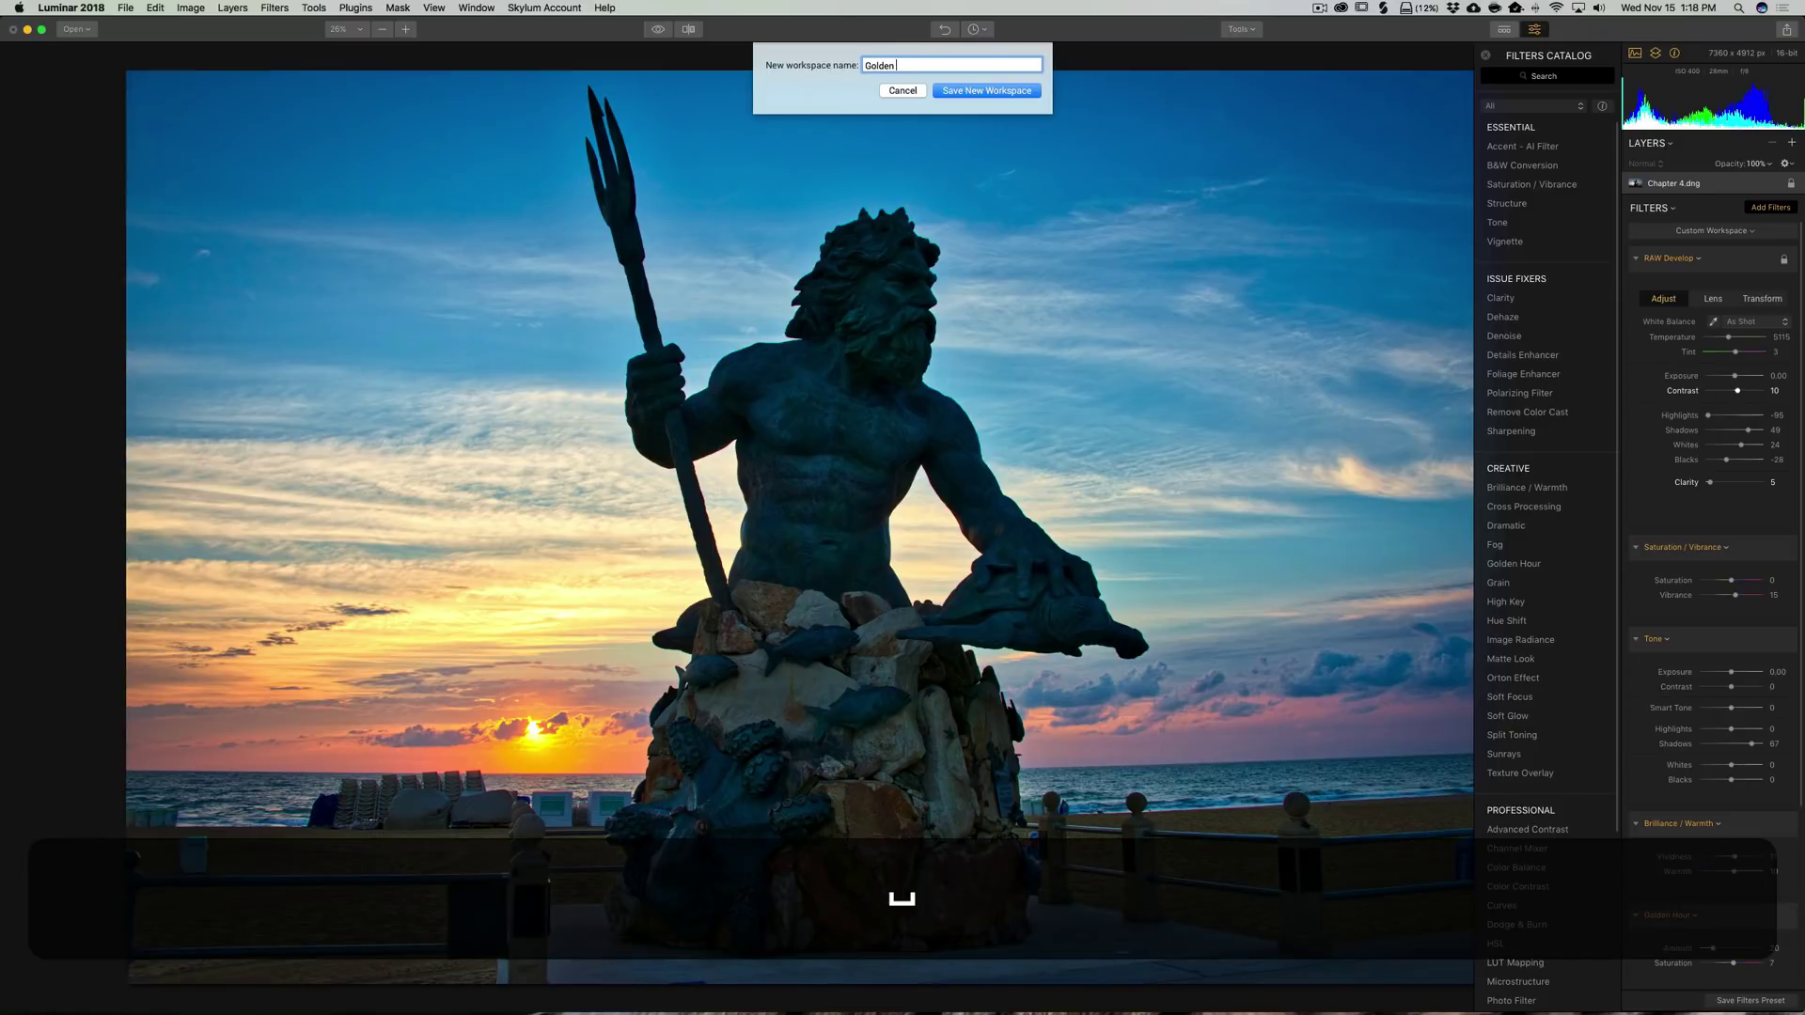
type("Hour")
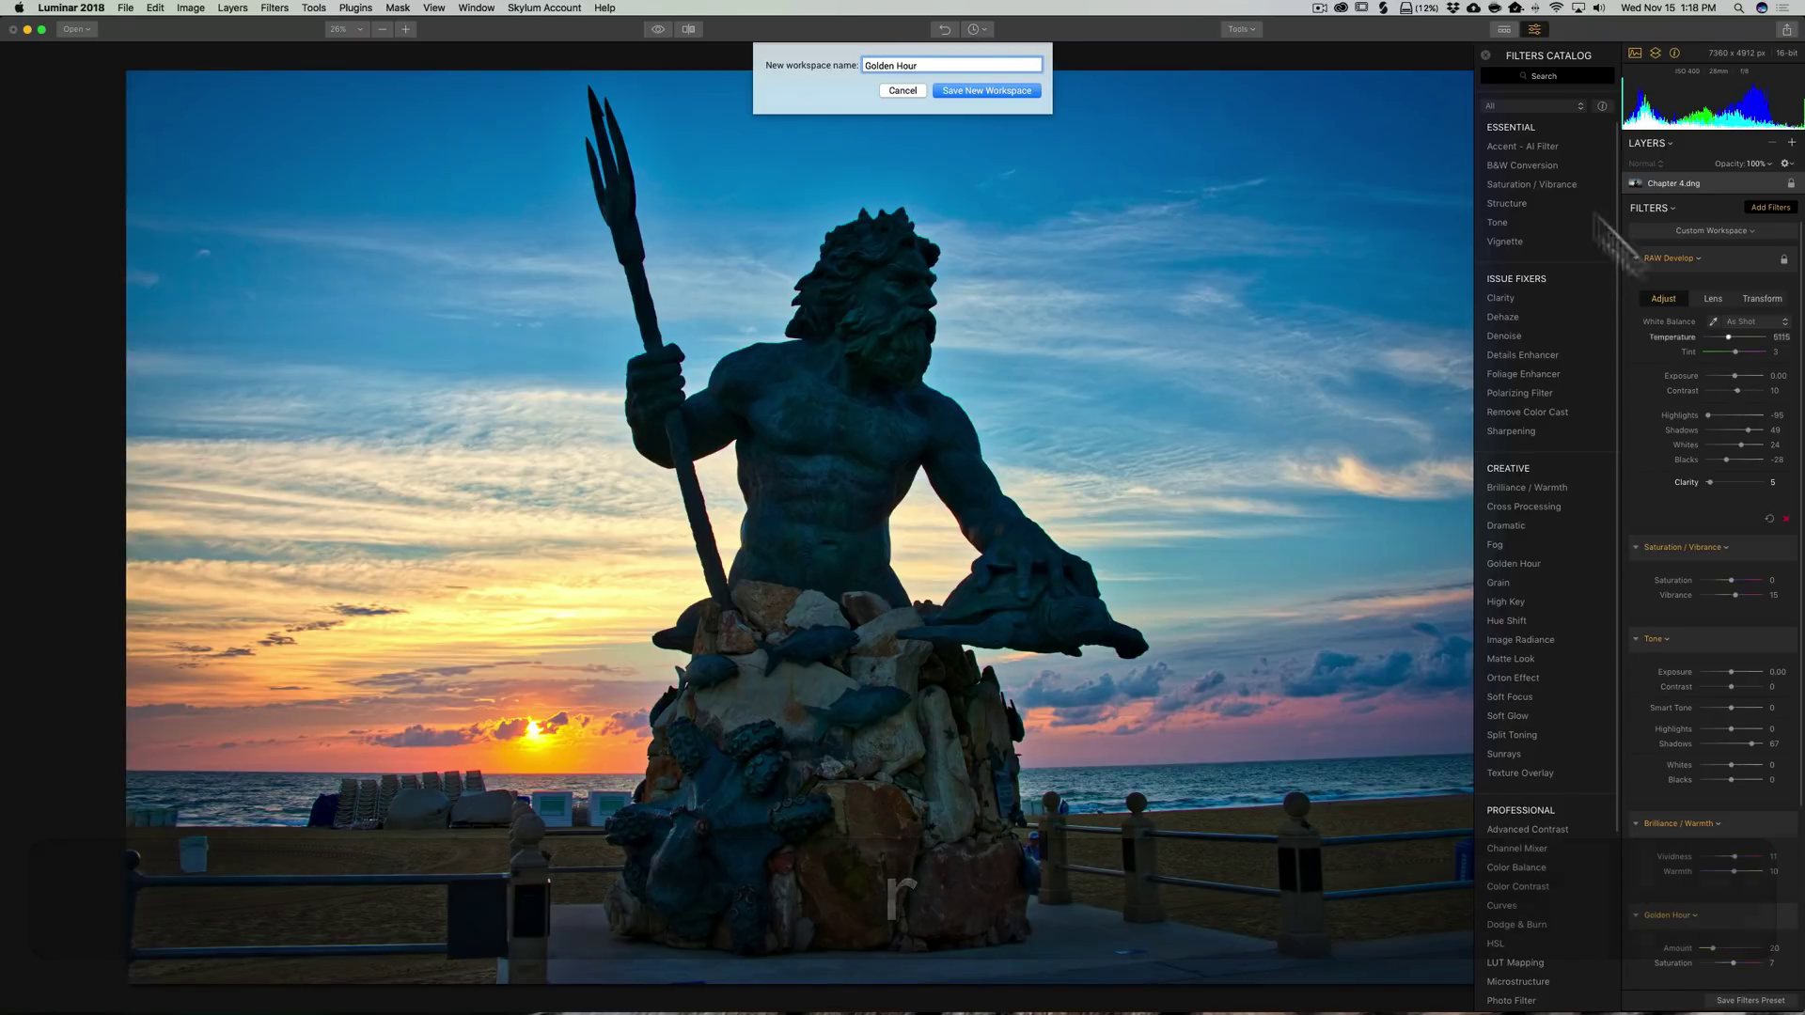
left_click(976, 90)
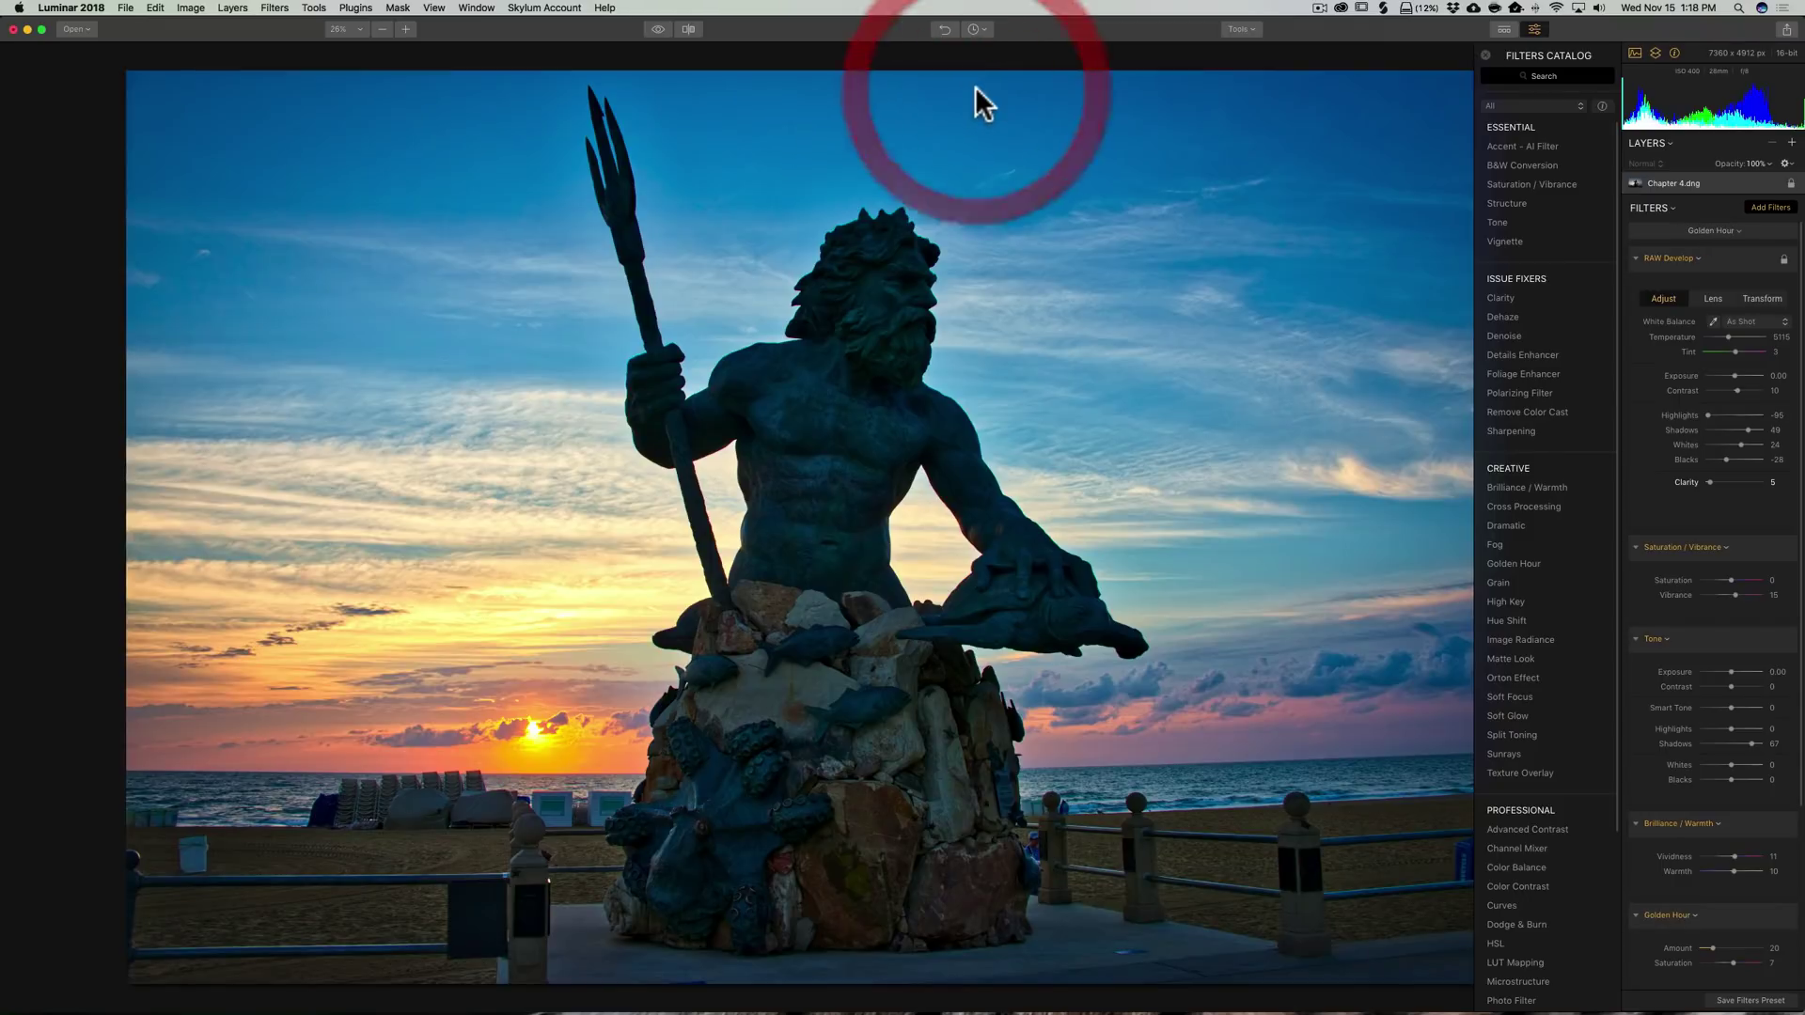
Clear all filters so the photo looks unedited, then reload the 'Golden Hour' workspace.
left_click(1711, 231)
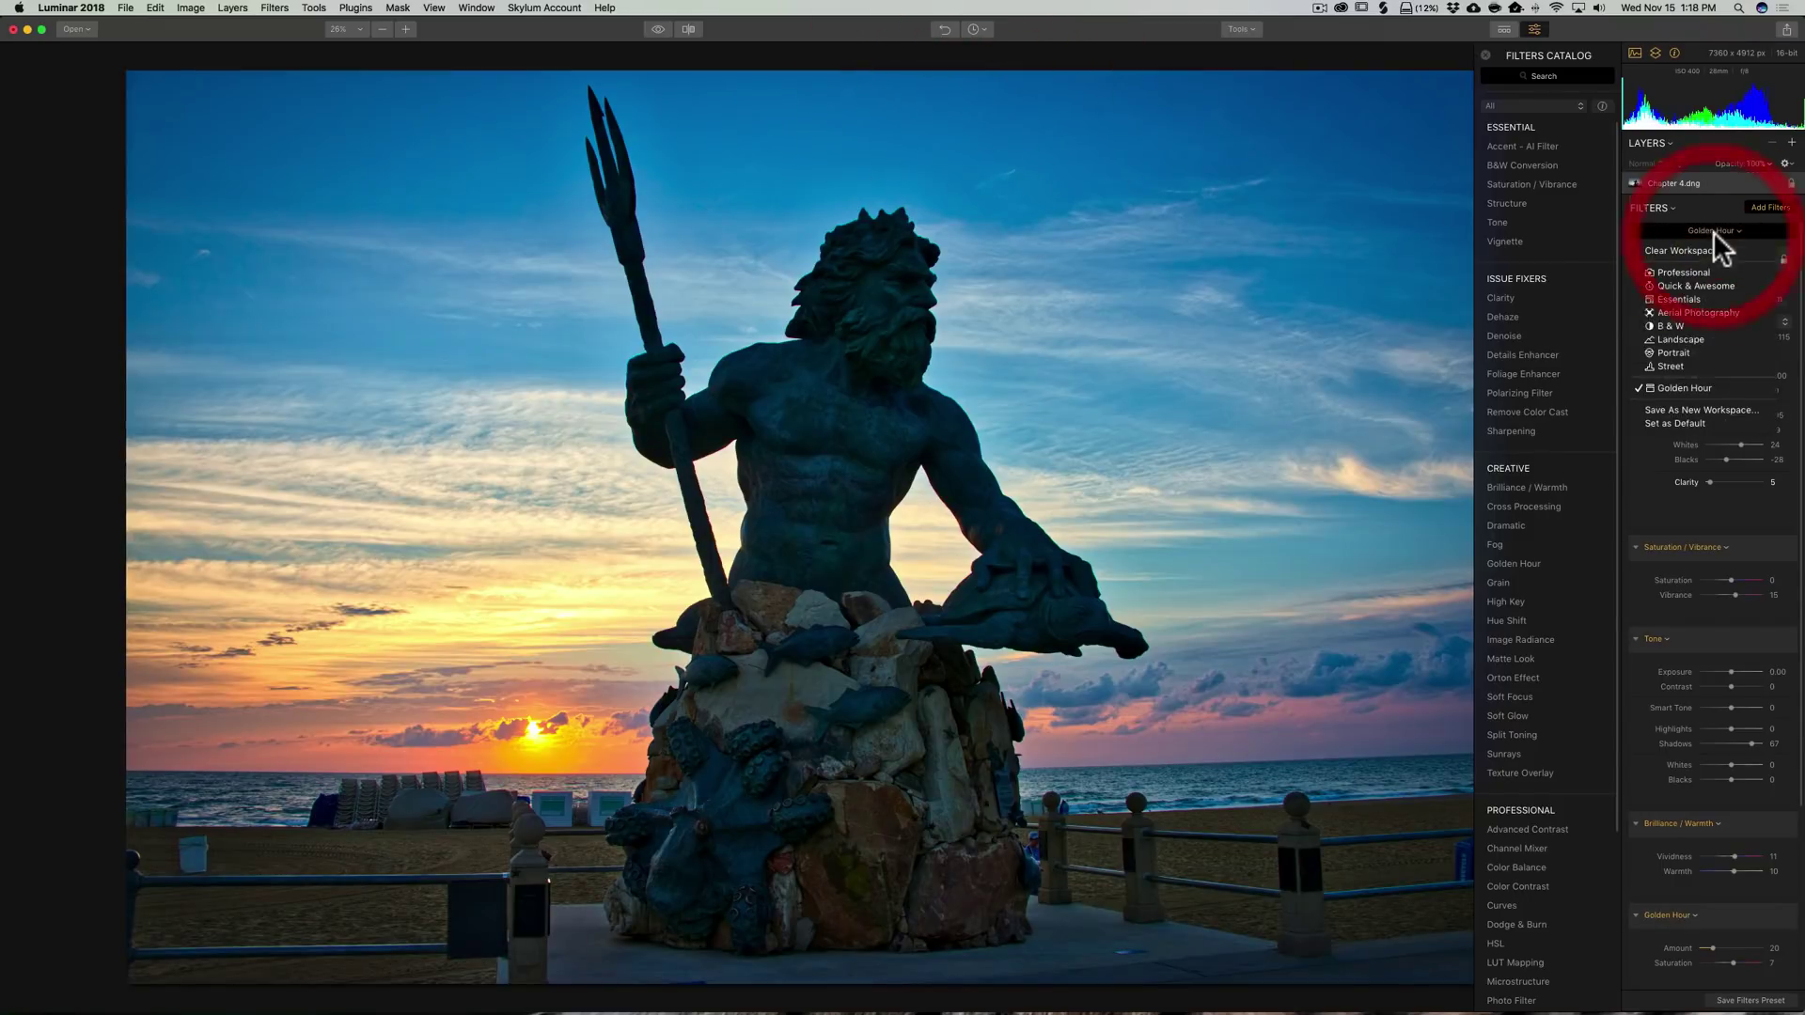
left_click(1671, 385)
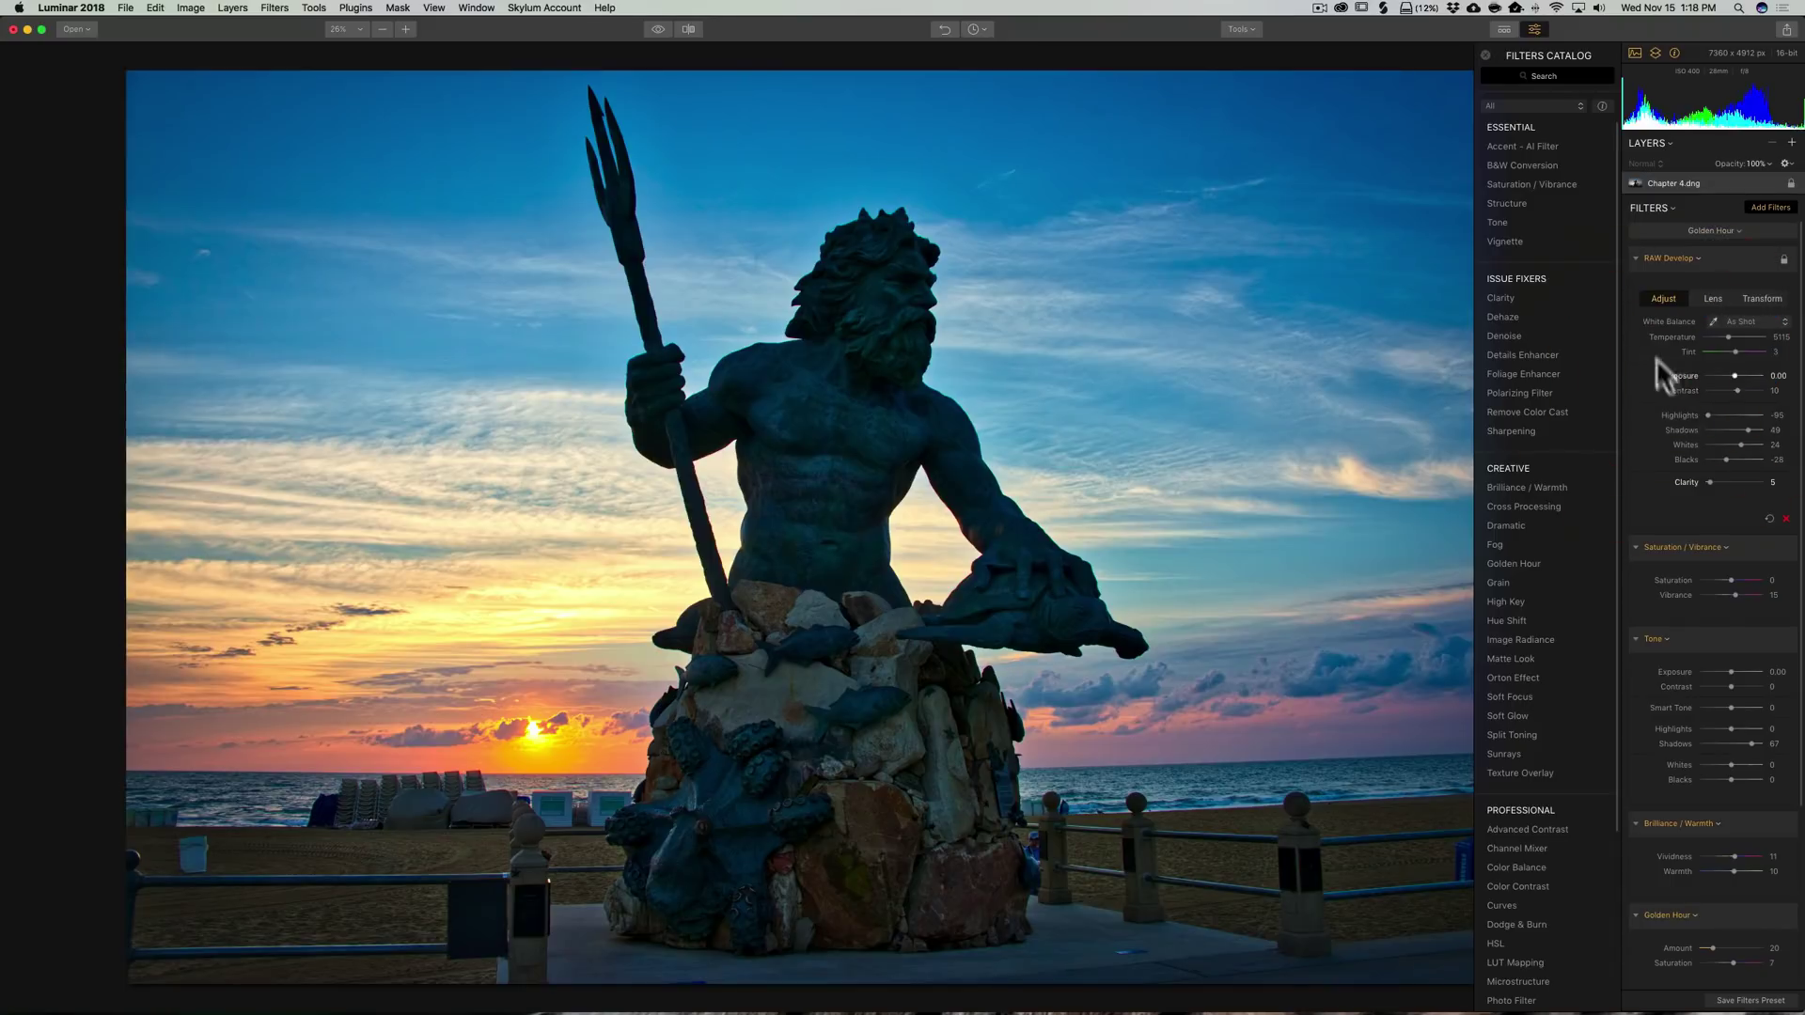
left_click(1691, 227)
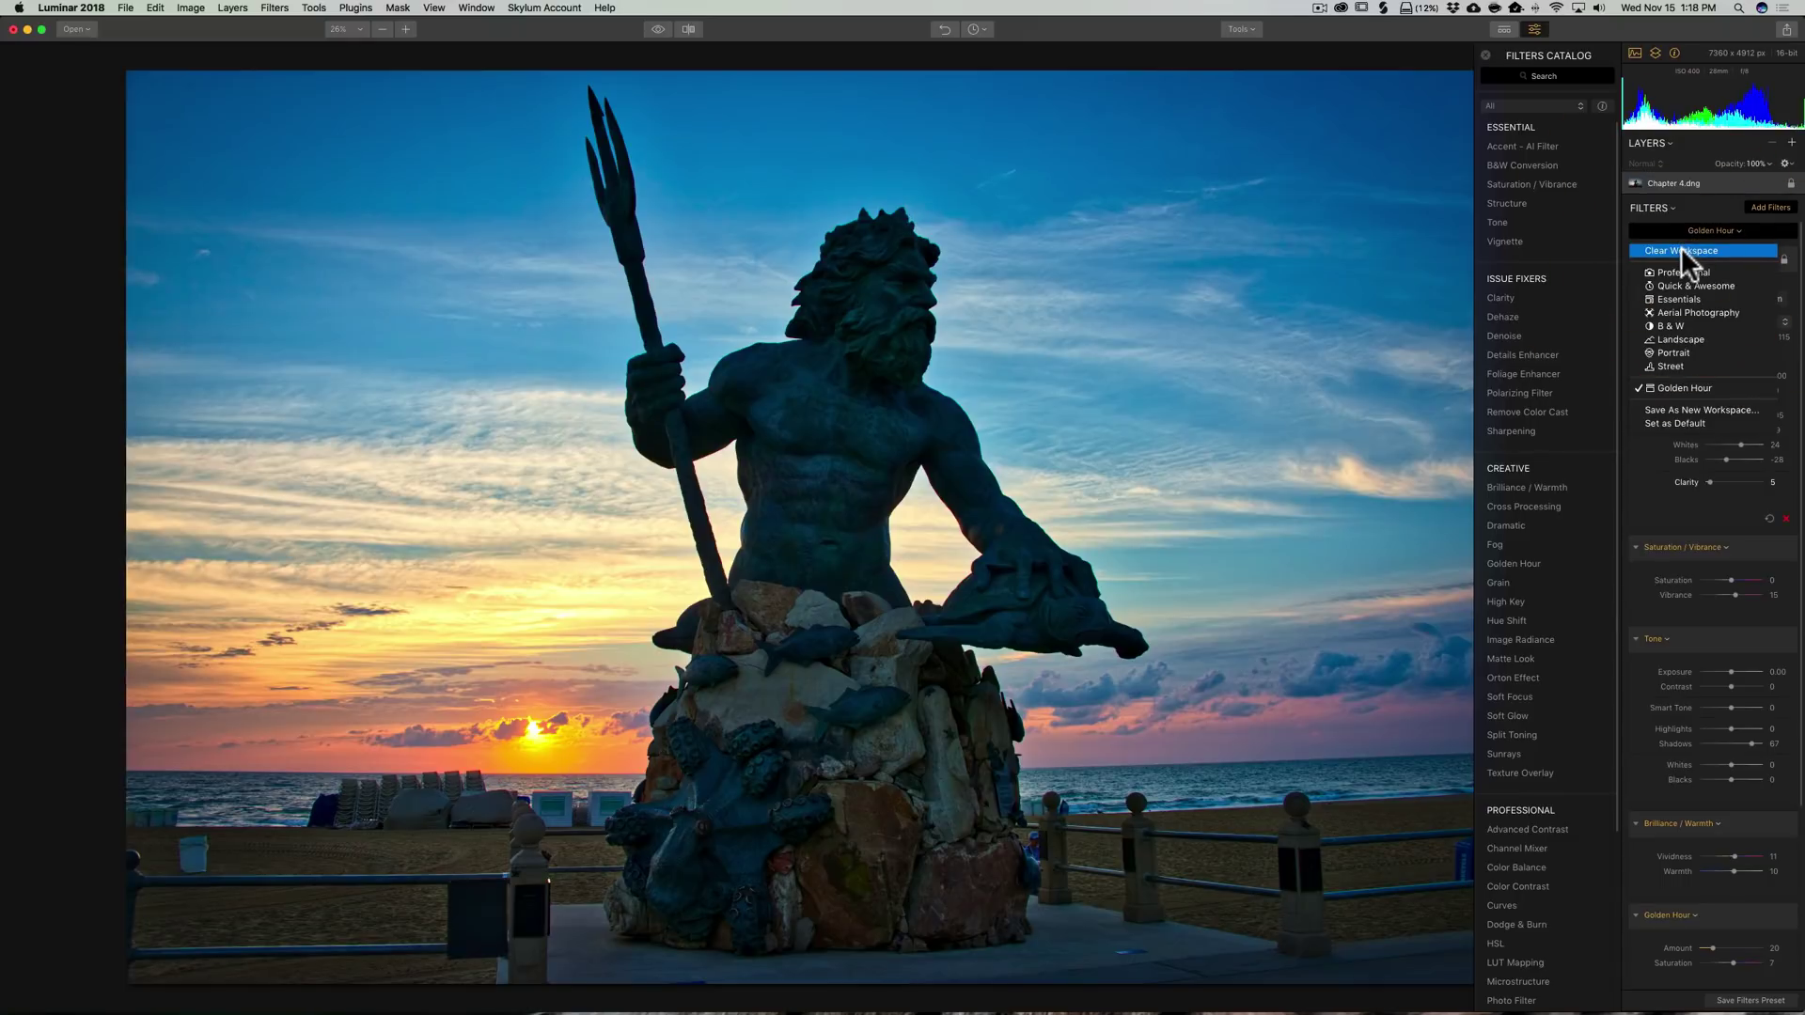
left_click(1682, 246)
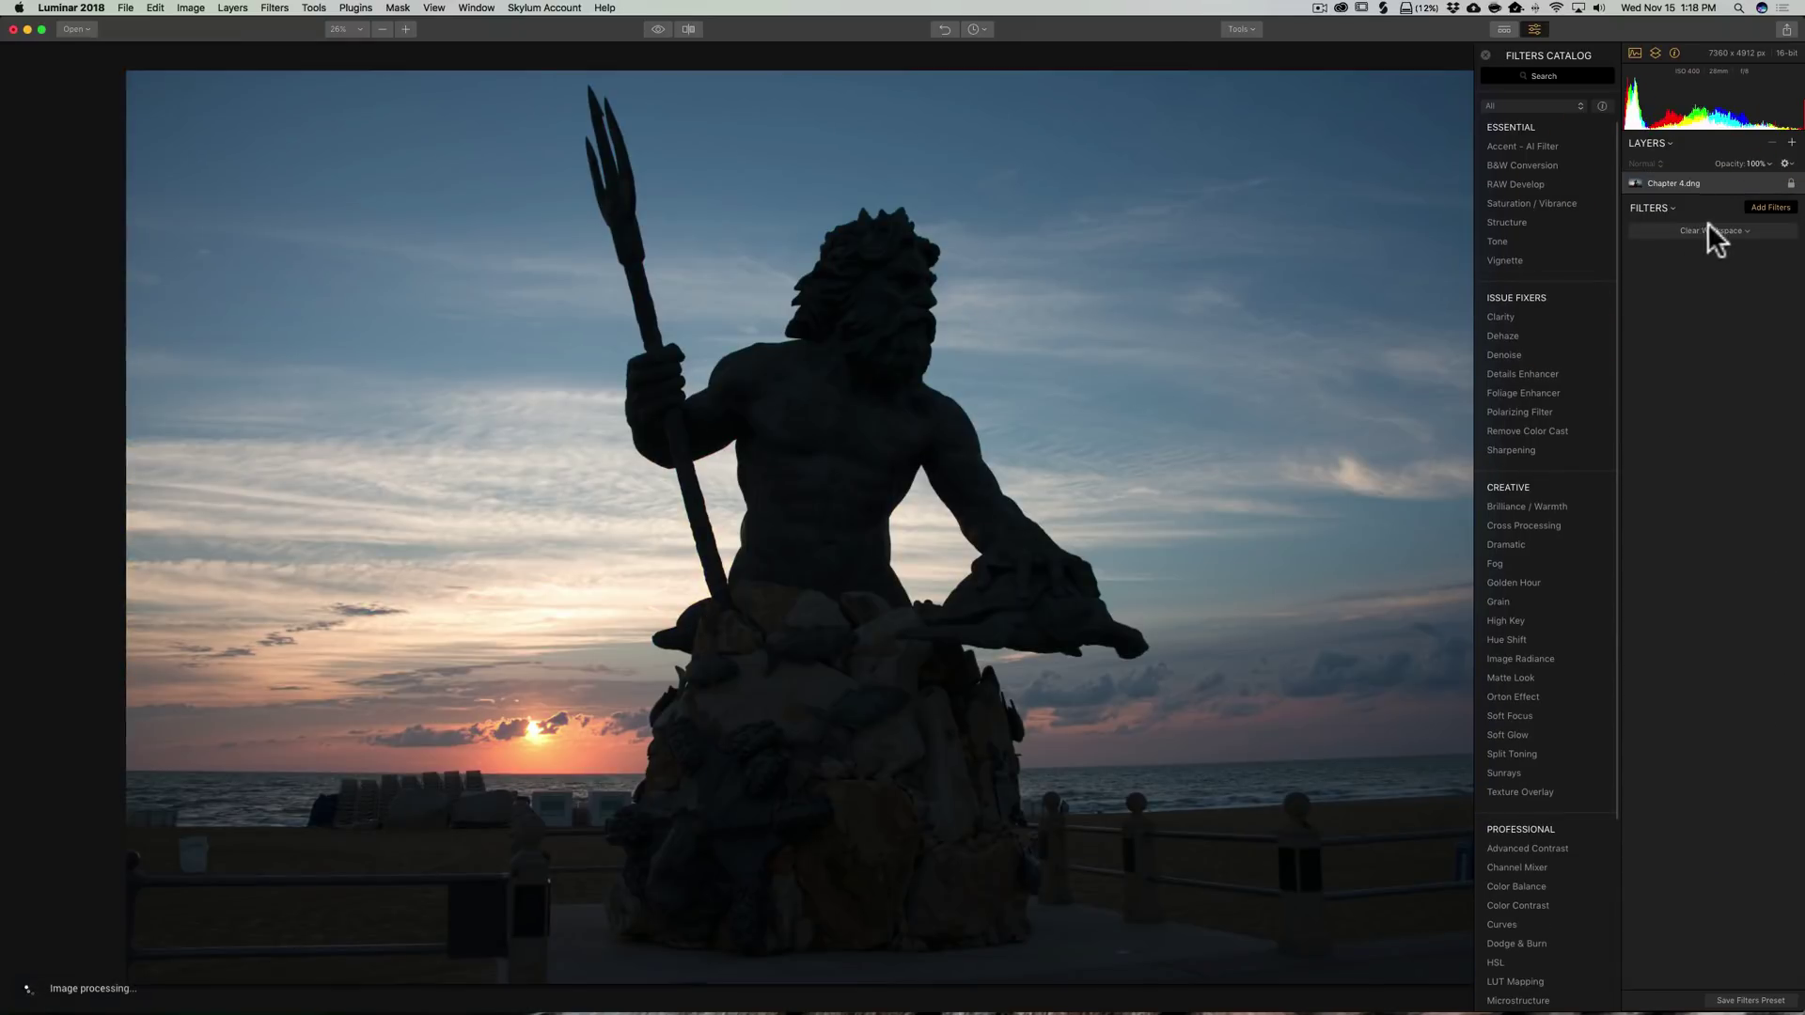
left_click(1694, 227)
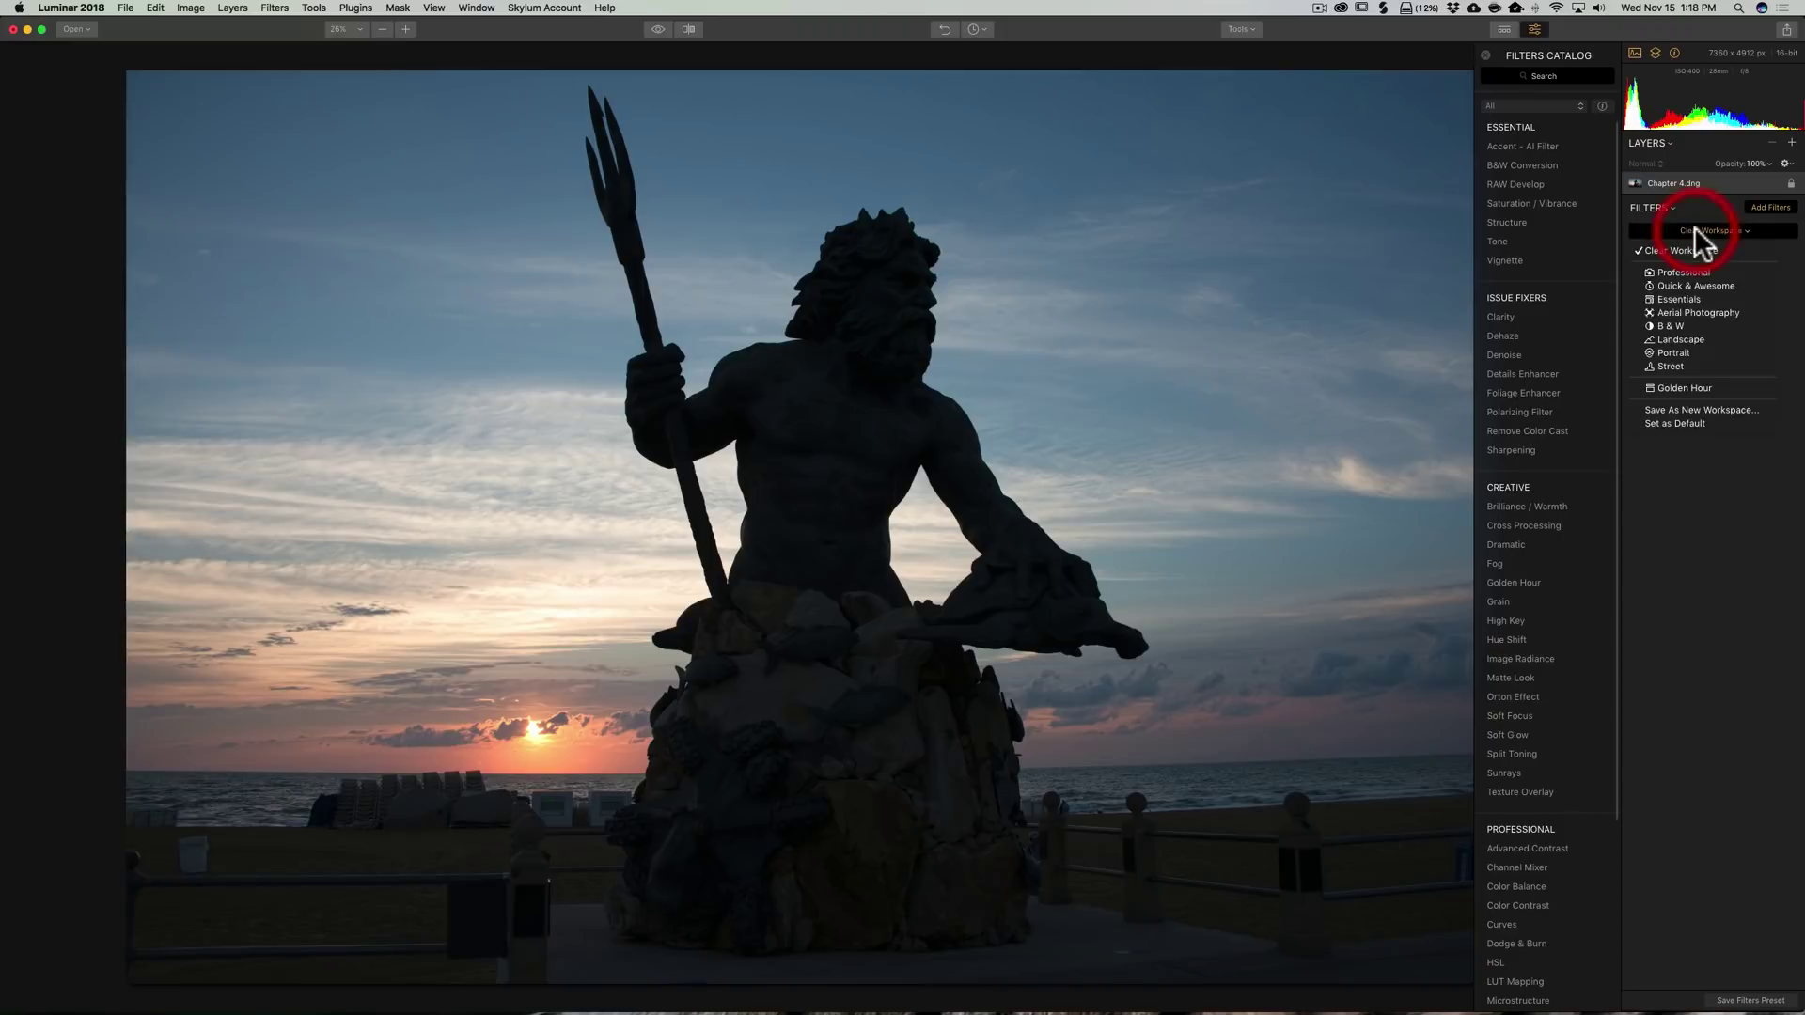
left_click(1680, 390)
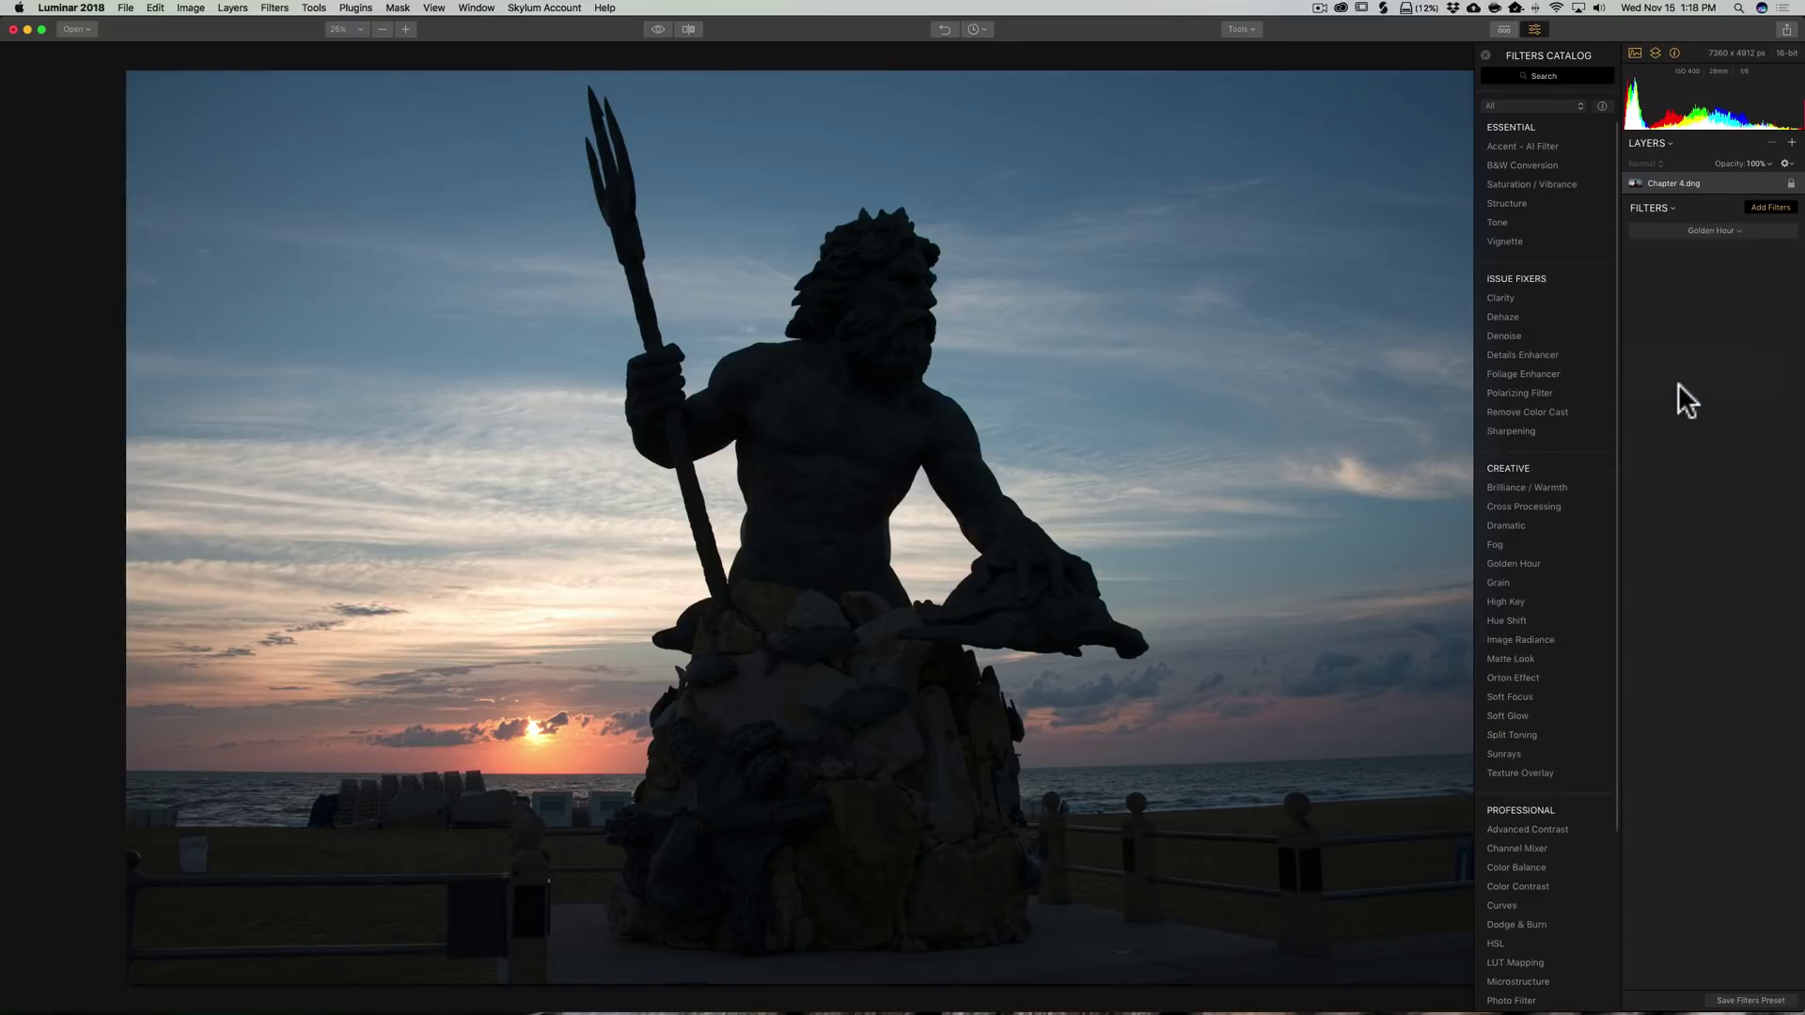